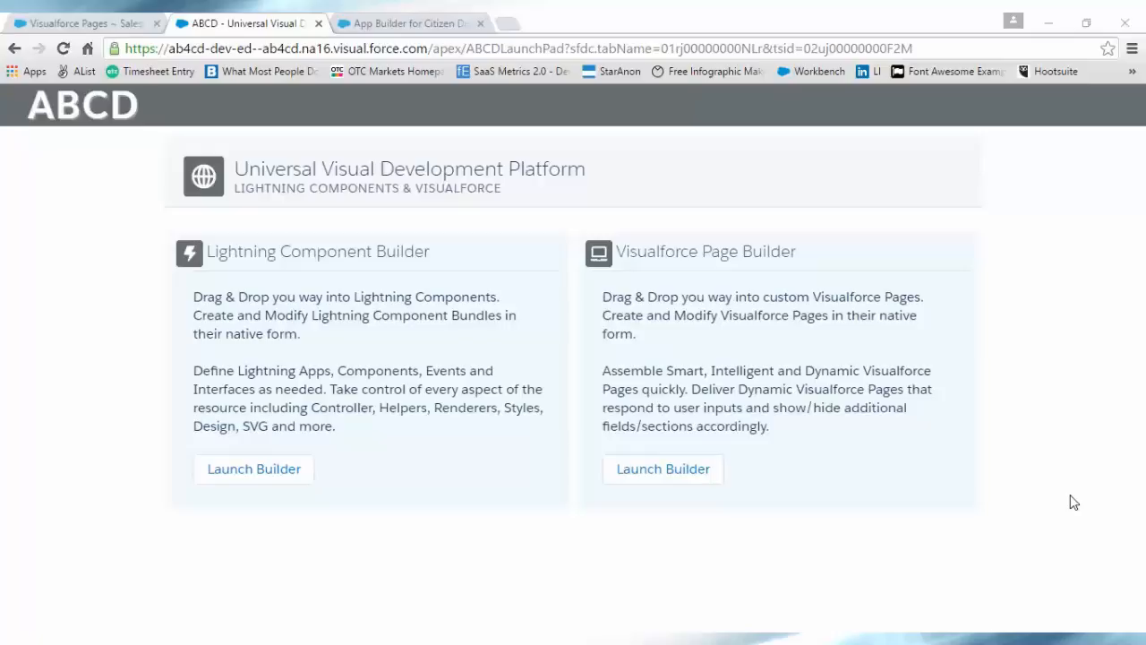
- Create a Visualforce page labelled "ABCD Demo Page" with the name ABCD_Demo_Page, based on the Account object
{"action": "left_click", "coordinate": [373, 24]}
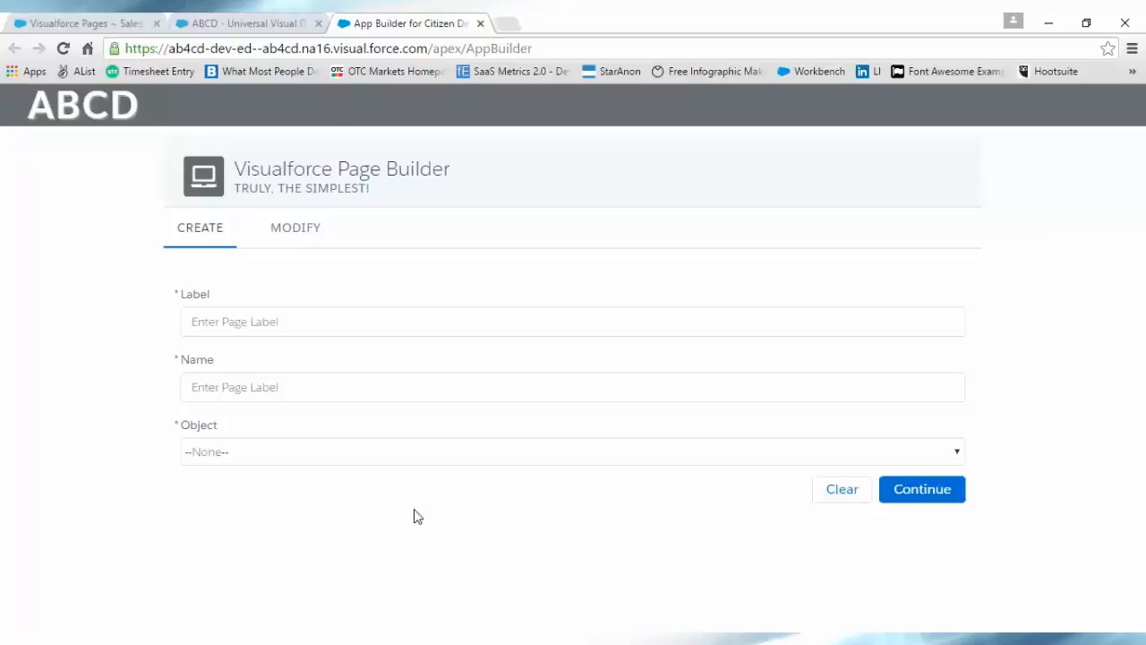
{"action": "left_click", "coordinate": [217, 326]}
{"action": "type", "text": "ABCD D"}
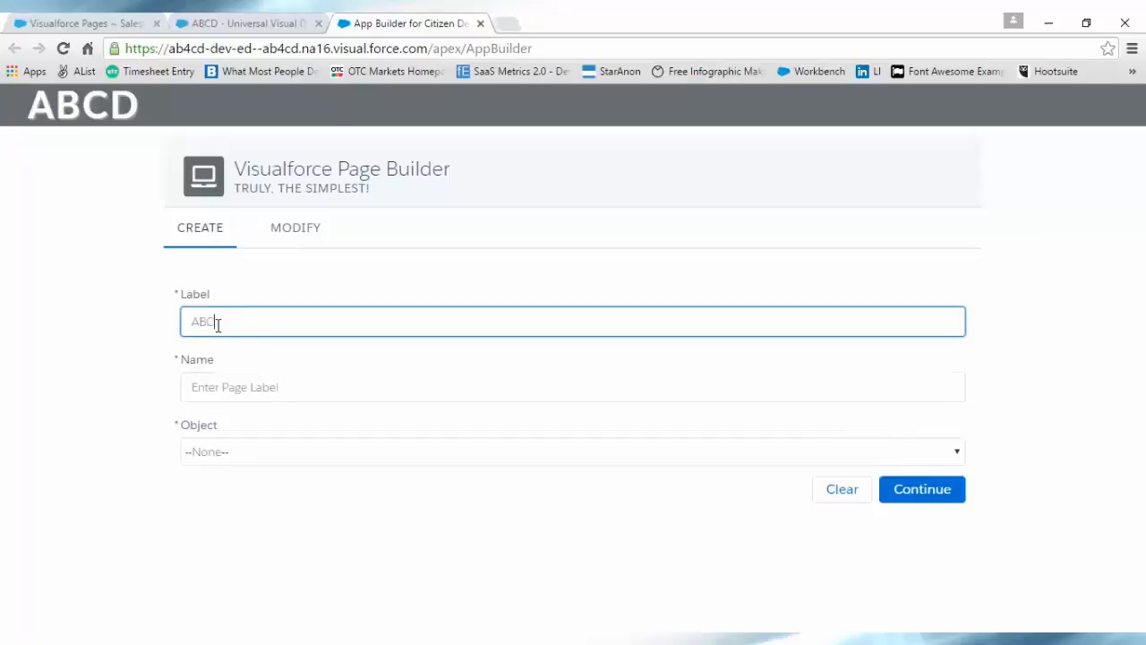
{"action": "type", "text": "emo Page"}
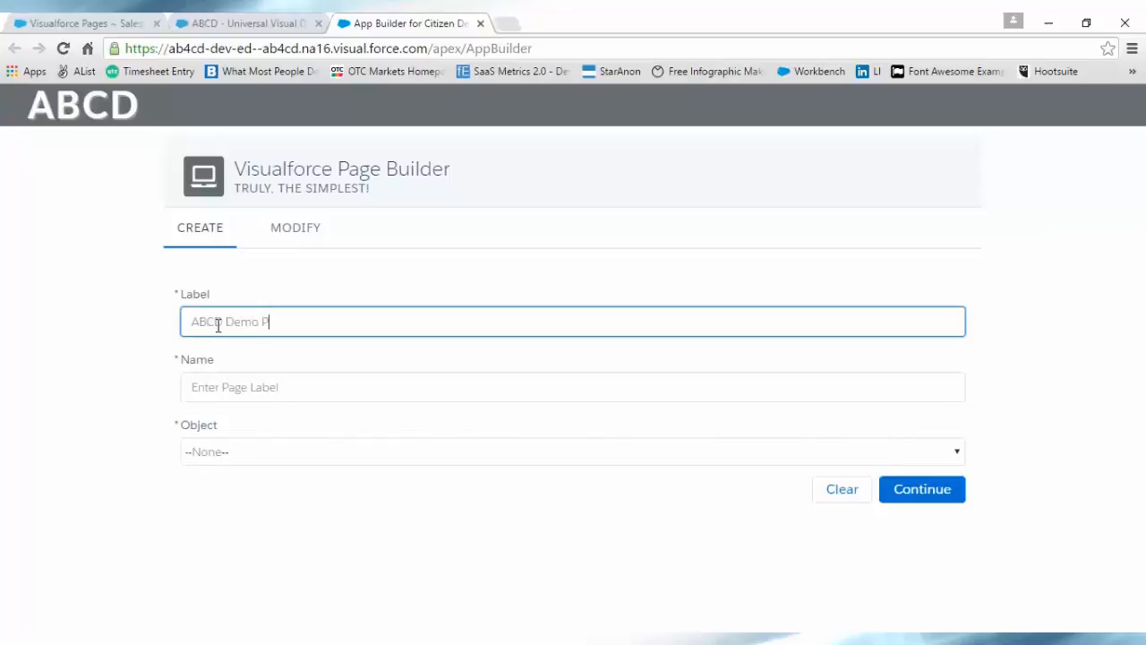
{"action": "left_click", "coordinate": [175, 389]}
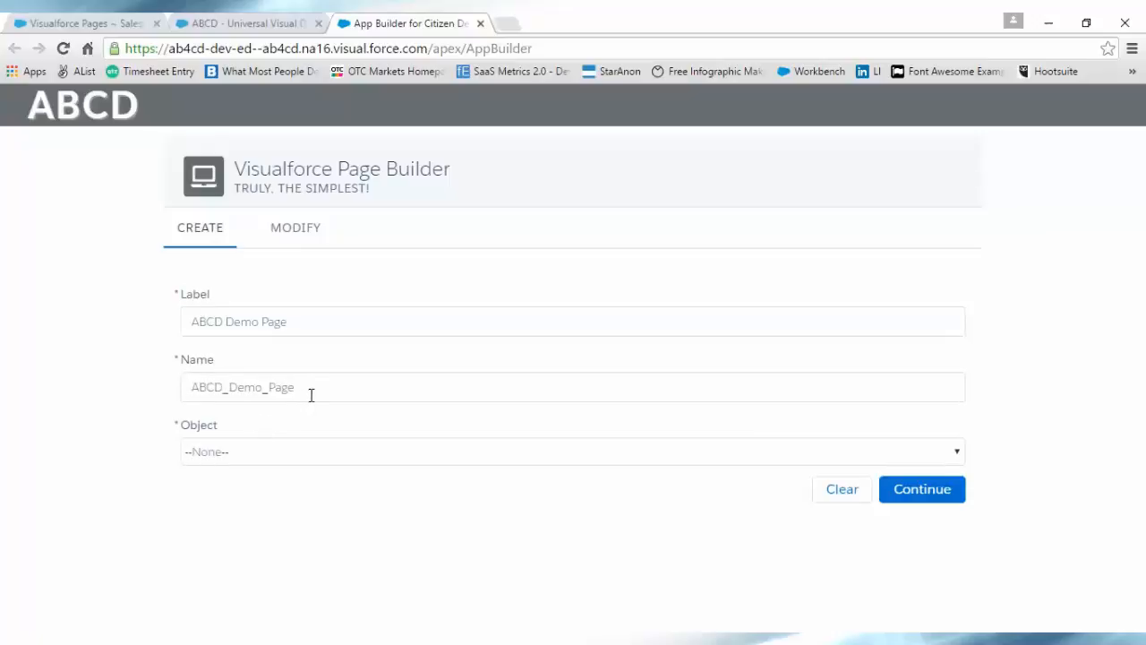
{"action": "left_click", "coordinate": [294, 462]}
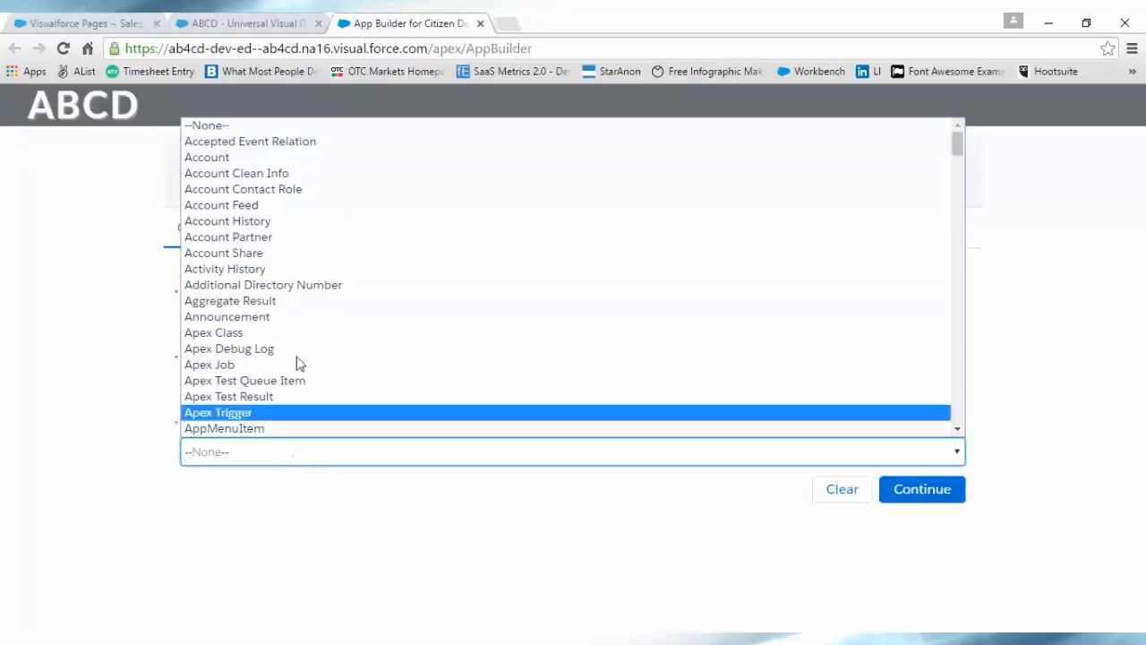
{"action": "left_click", "coordinate": [280, 169]}
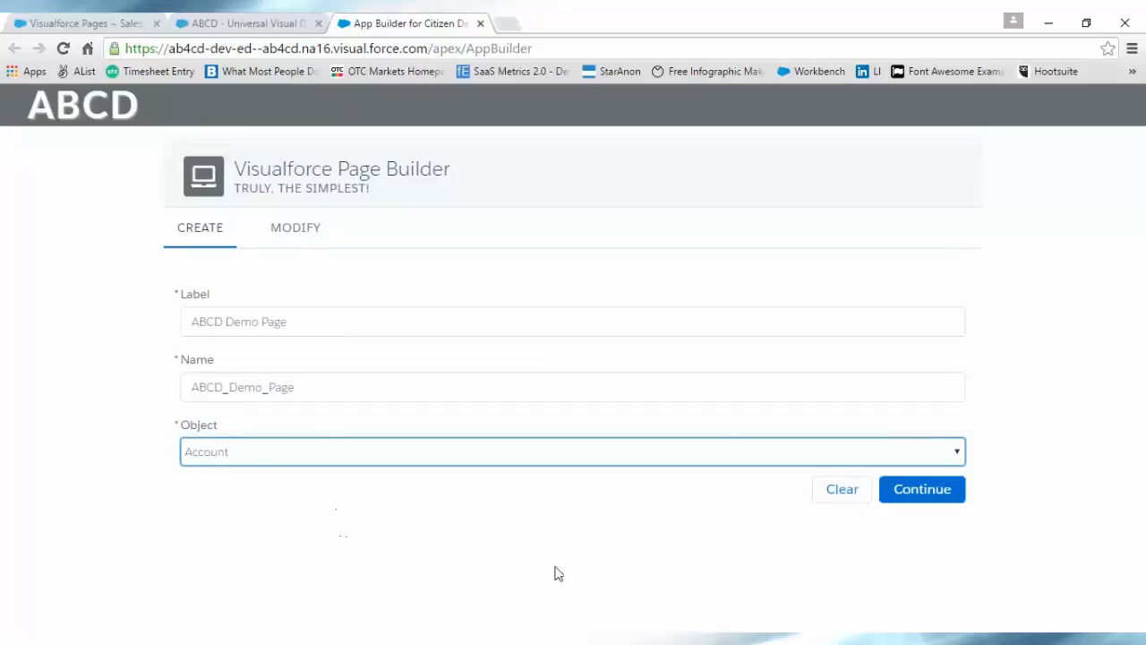
{"action": "left_click", "coordinate": [908, 500]}
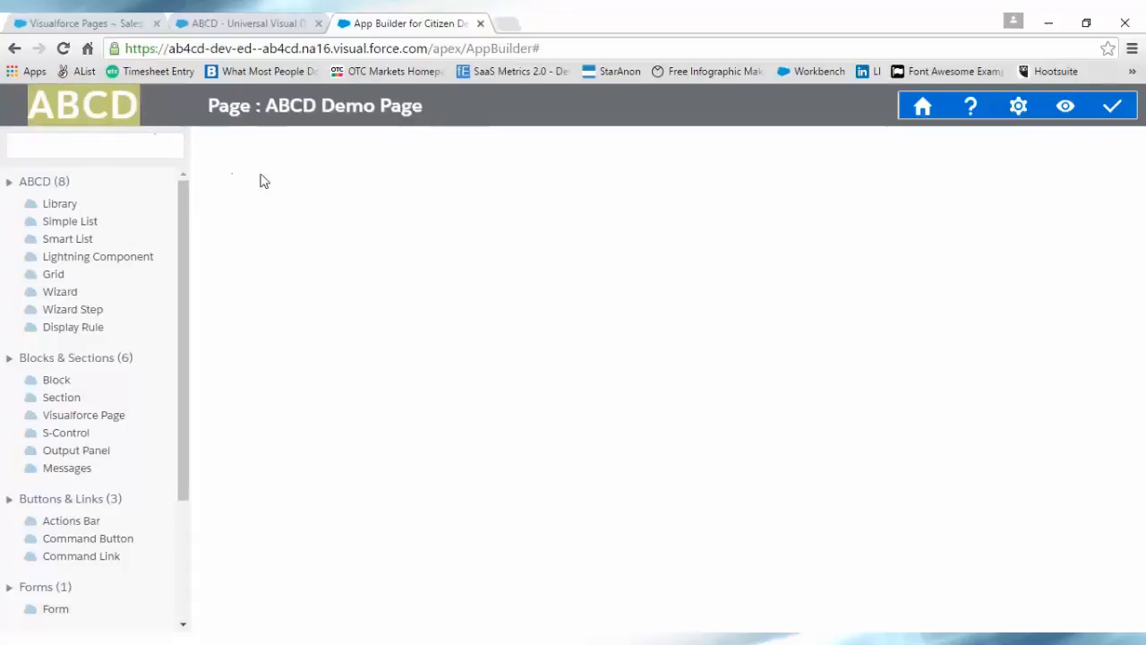
- Explore the component list by collapsing the Blocks & Sections, Forms and Headers groups, and briefly filter the components by "li"
{"action": "left_click_drag", "start_coordinate": [208, 105], "coordinate": [446, 120]}
{"action": "left_click", "coordinate": [473, 195]}
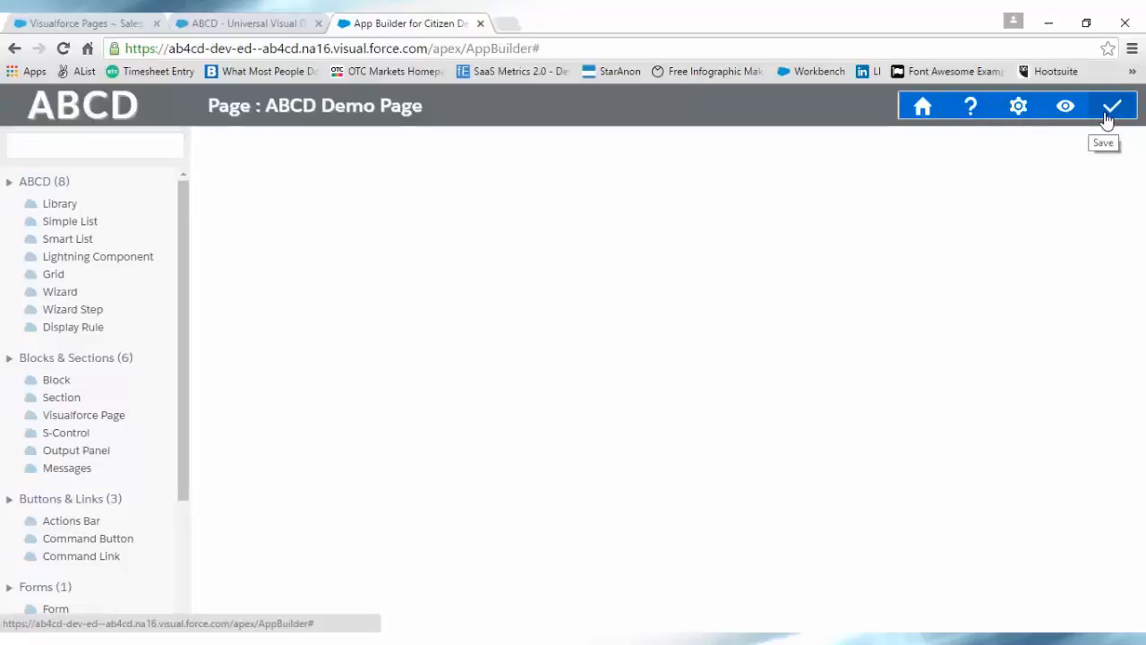
{"action": "mouse_move", "coordinate": [181, 227]}
{"action": "left_mouse_down"}
{"action": "mouse_move", "coordinate": [187, 417]}
{"action": "mouse_move", "coordinate": [184, 212]}
{"action": "left_mouse_up"}
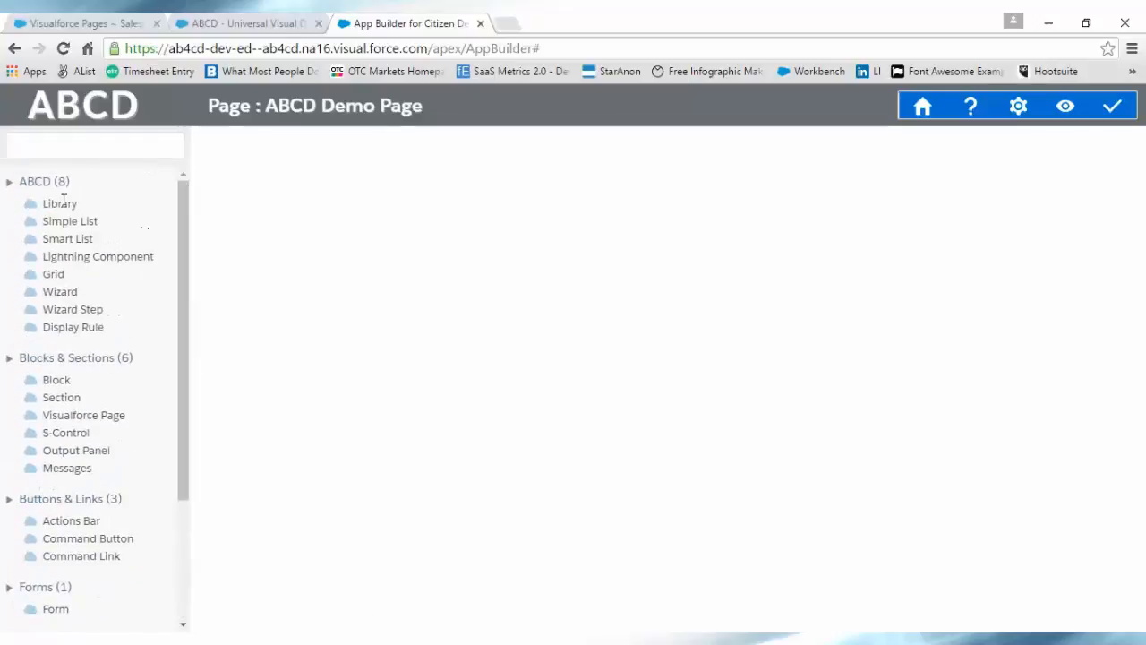
{"action": "left_click", "coordinate": [56, 358]}
{"action": "left_click", "coordinate": [42, 474]}
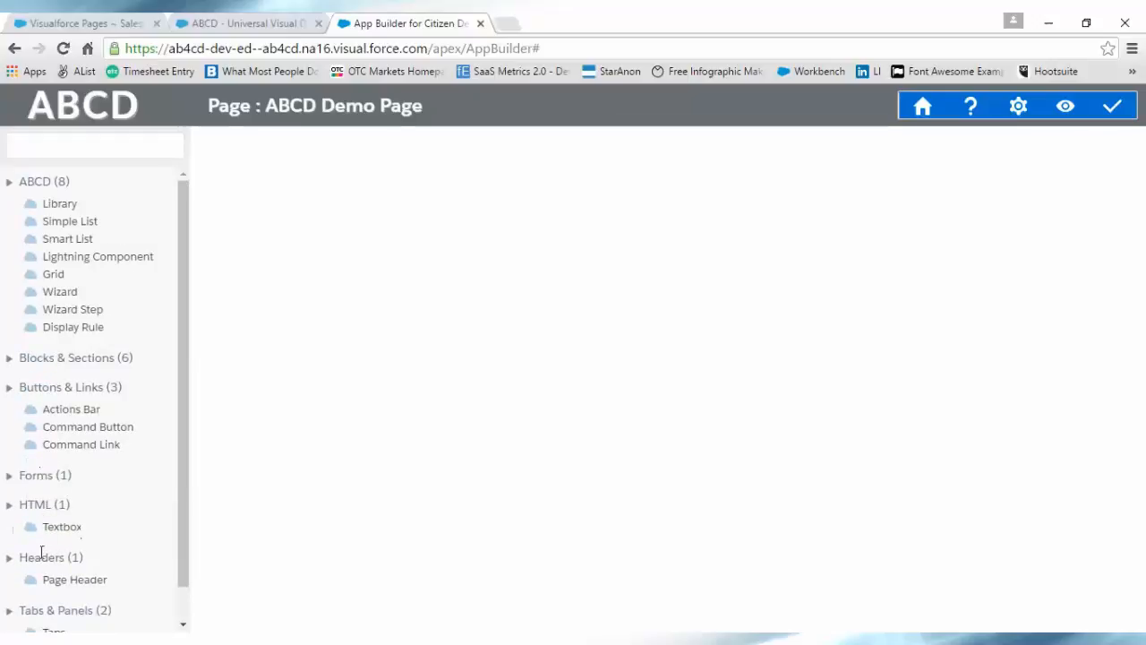
{"action": "left_click", "coordinate": [41, 556]}
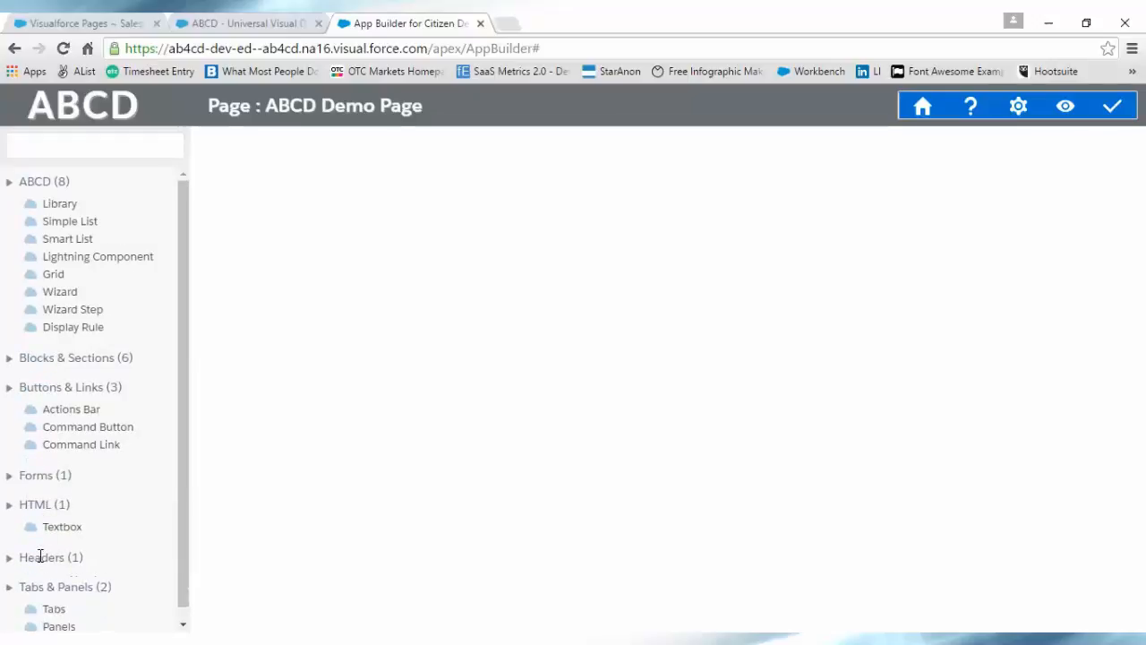
{"action": "left_click", "coordinate": [54, 146]}
{"action": "type", "text": "li"}
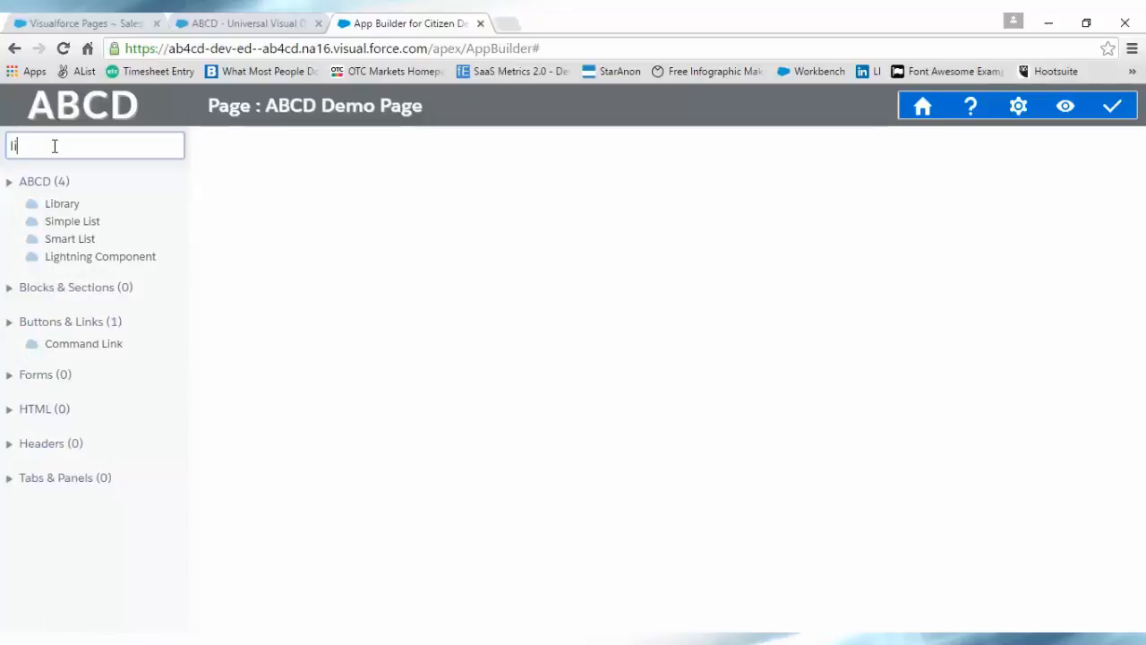
{"action": "key", "text": "BackSpace"}
{"action": "key", "text": "BackSpace"}
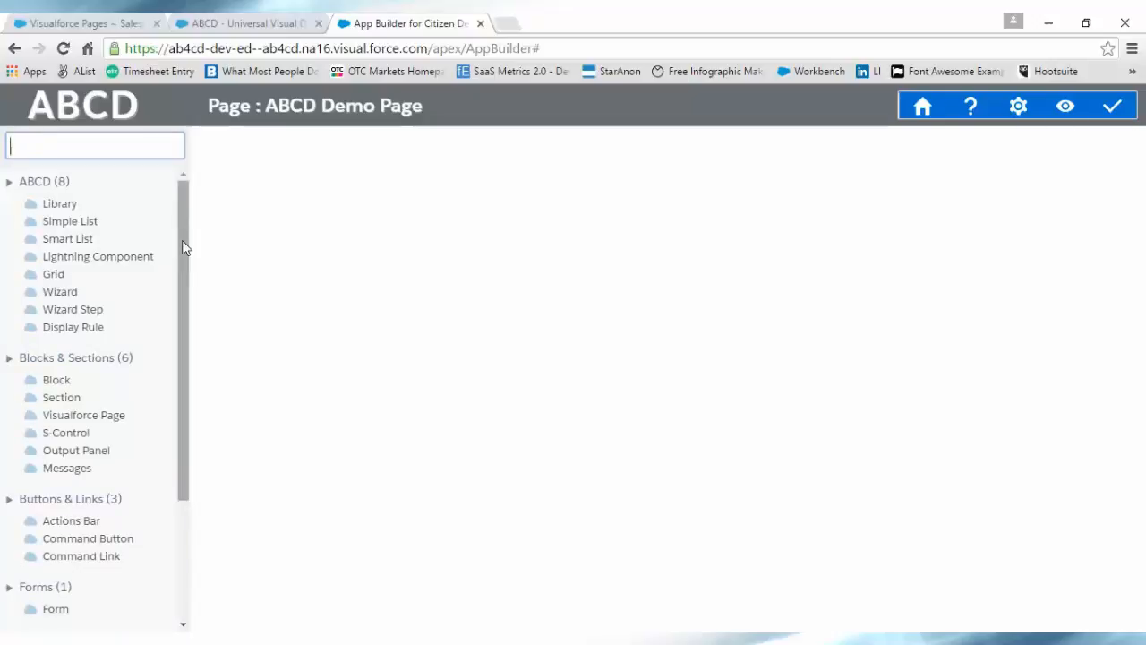
- Add a Library component to the empty page and accept its default properties
{"action": "left_click", "coordinate": [63, 200]}
{"action": "left_click_drag", "start_coordinate": [63, 200], "coordinate": [312, 210]}
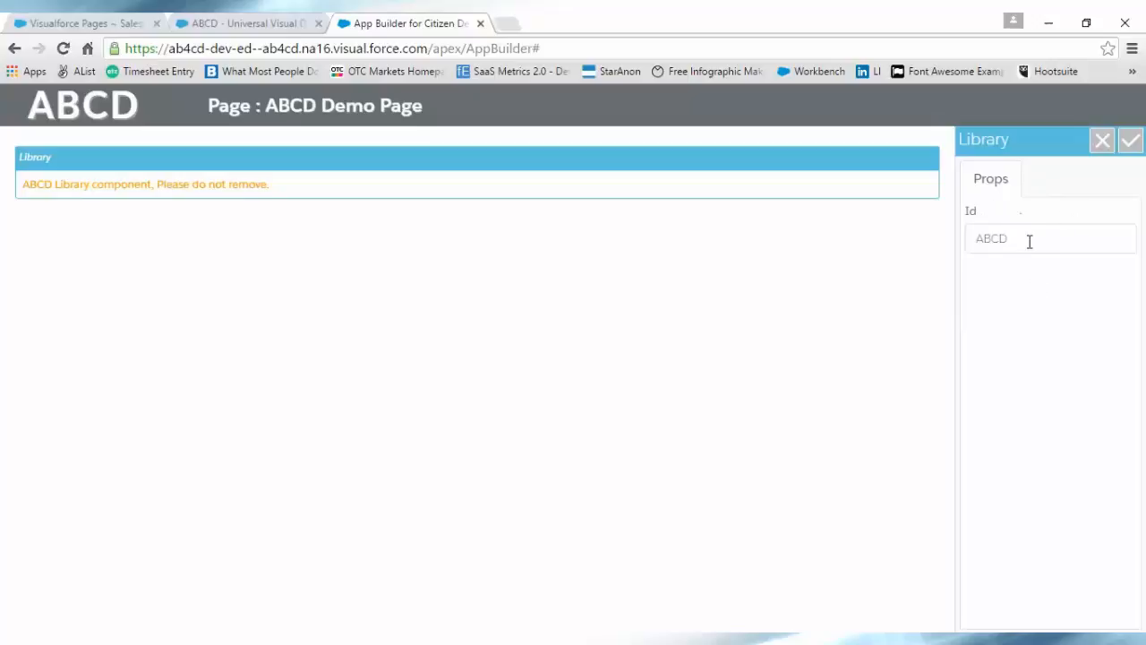
{"action": "left_click", "coordinate": [1130, 145]}
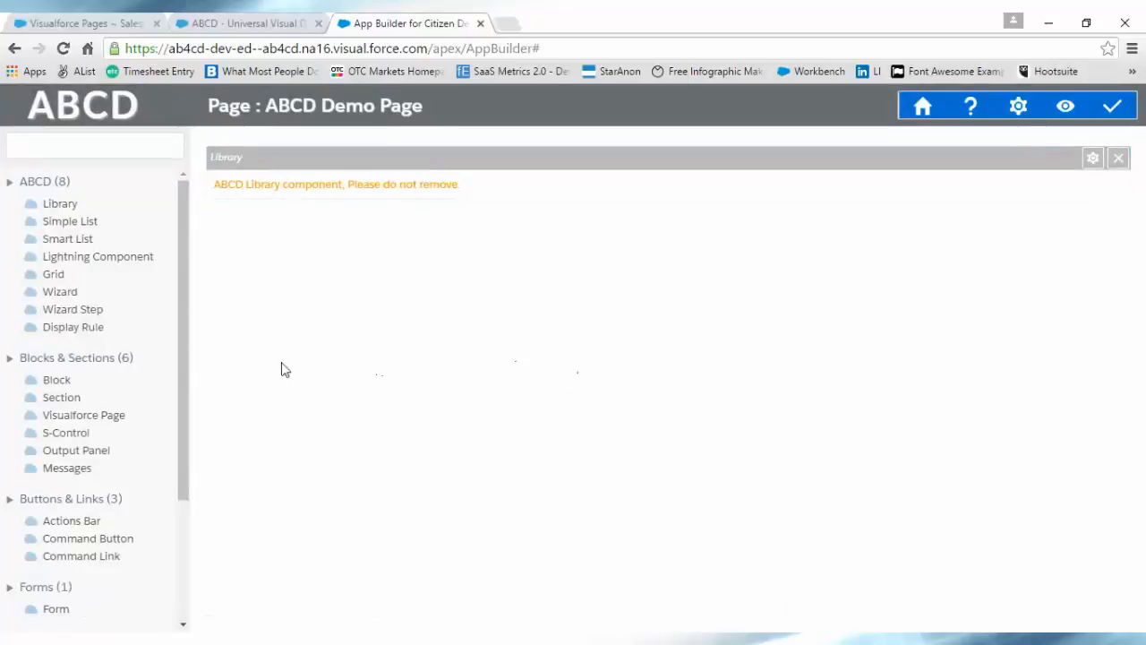
- Add a Page Header below the Library component and set its title to "ABCD Demo"
{"action": "left_click_drag", "start_coordinate": [185, 347], "coordinate": [185, 499]}
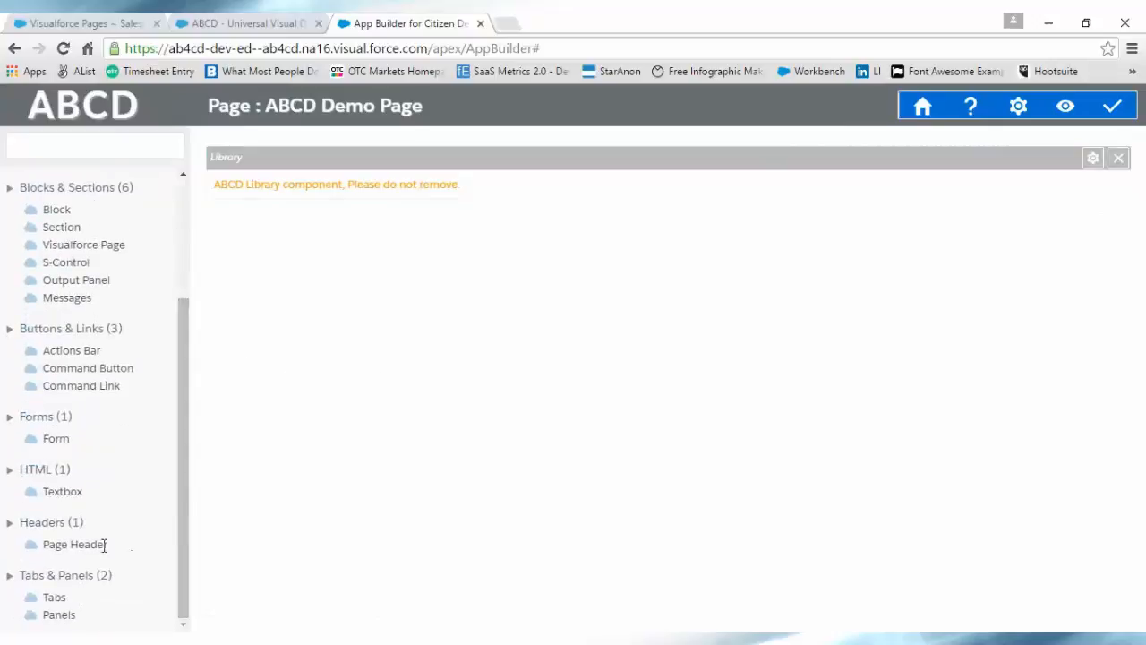
{"action": "left_click_drag", "start_coordinate": [102, 544], "coordinate": [322, 272]}
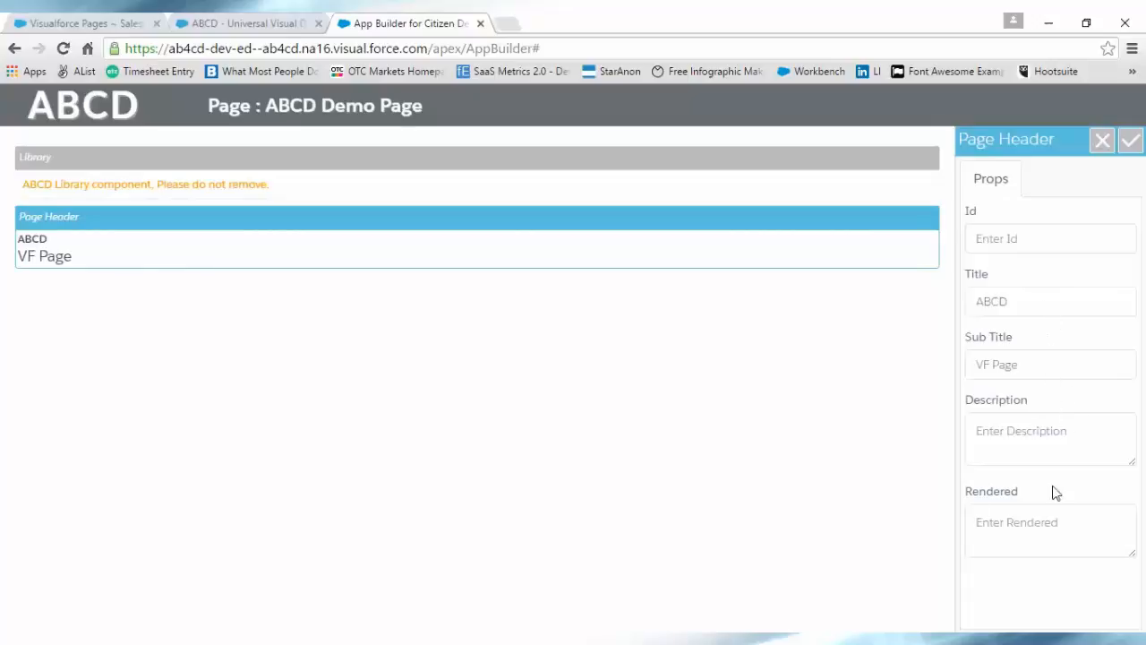
{"action": "left_click", "coordinate": [1042, 305]}
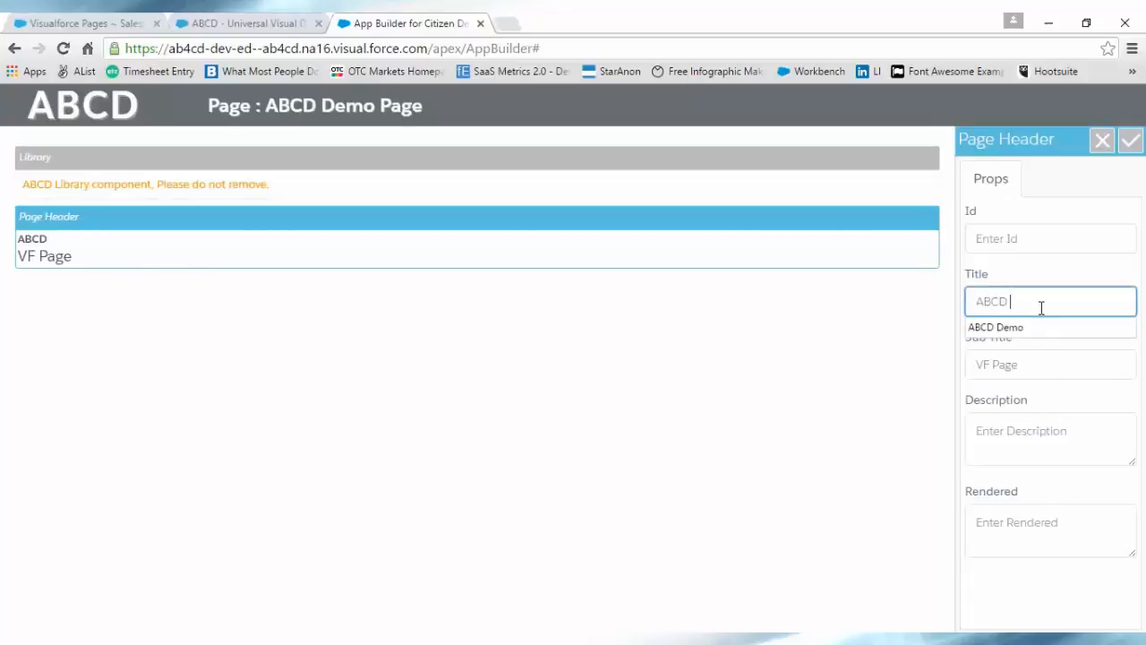
{"action": "type", "text": "Demo"}
{"action": "left_click", "coordinate": [1096, 171]}
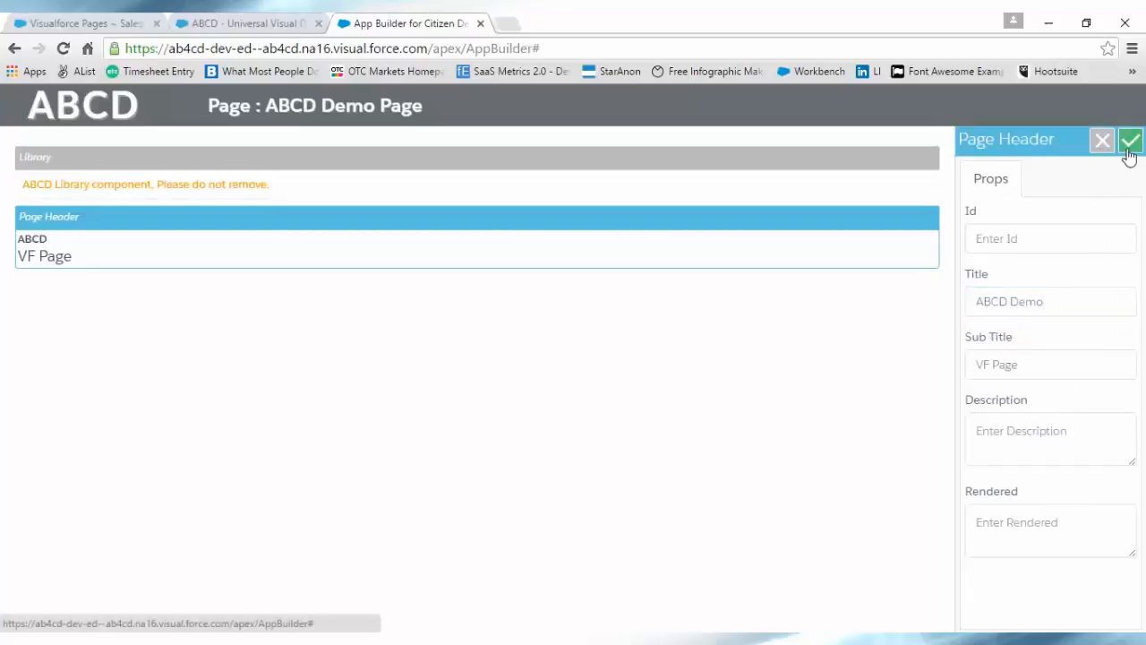
{"action": "left_click", "coordinate": [1129, 146]}
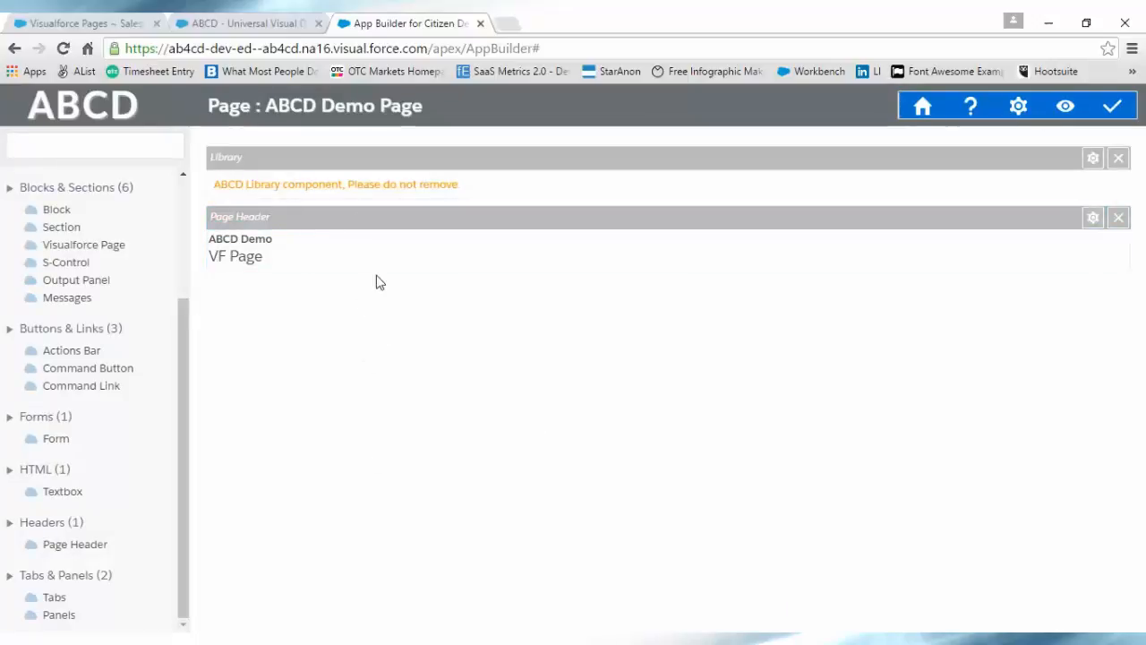
- Try collapsing the Page Header and reordering it relative to the Library component, and review its properties
{"action": "left_click", "coordinate": [340, 220]}
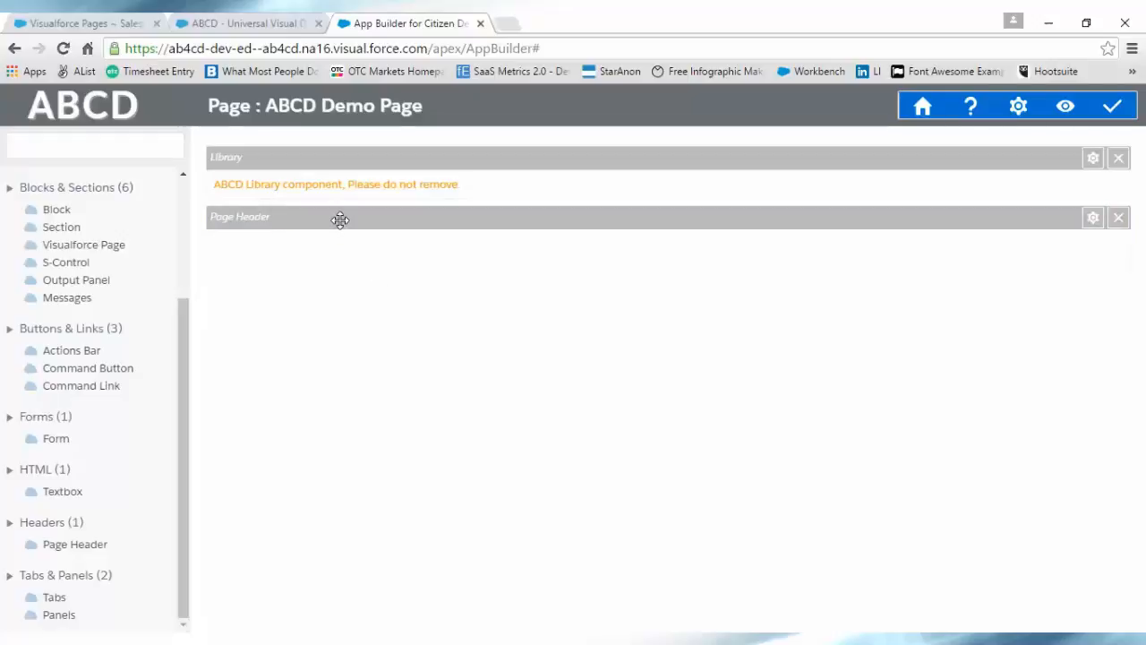
{"action": "left_click", "coordinate": [340, 220]}
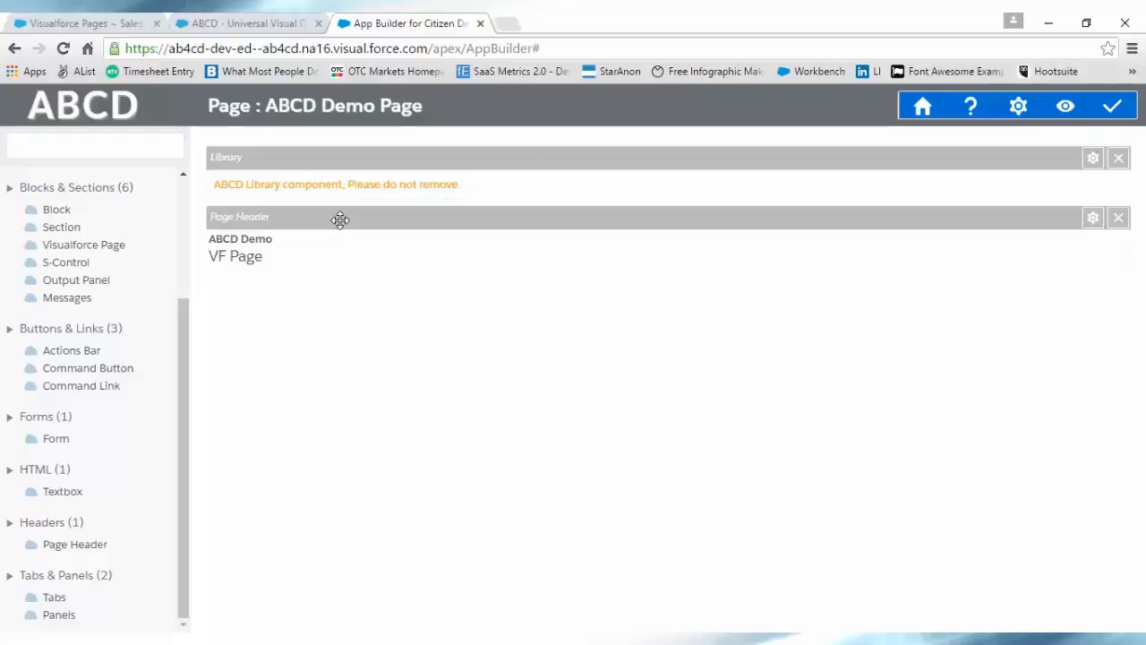
{"action": "left_click_drag", "start_coordinate": [340, 220], "coordinate": [342, 175]}
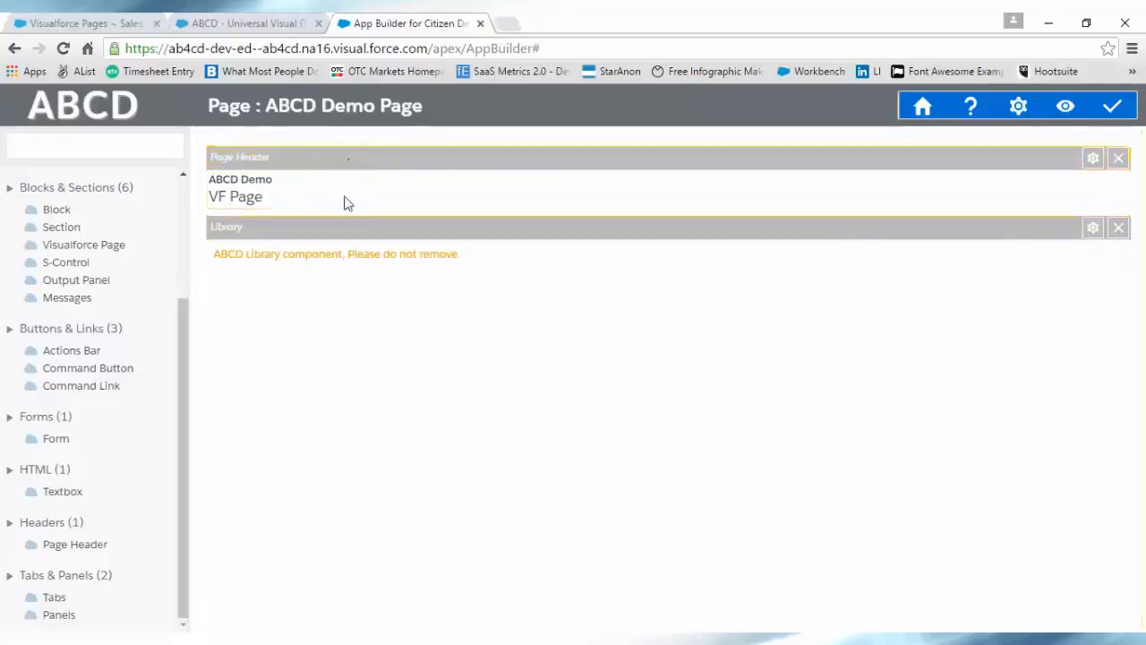
{"action": "left_click_drag", "start_coordinate": [346, 225], "coordinate": [352, 156]}
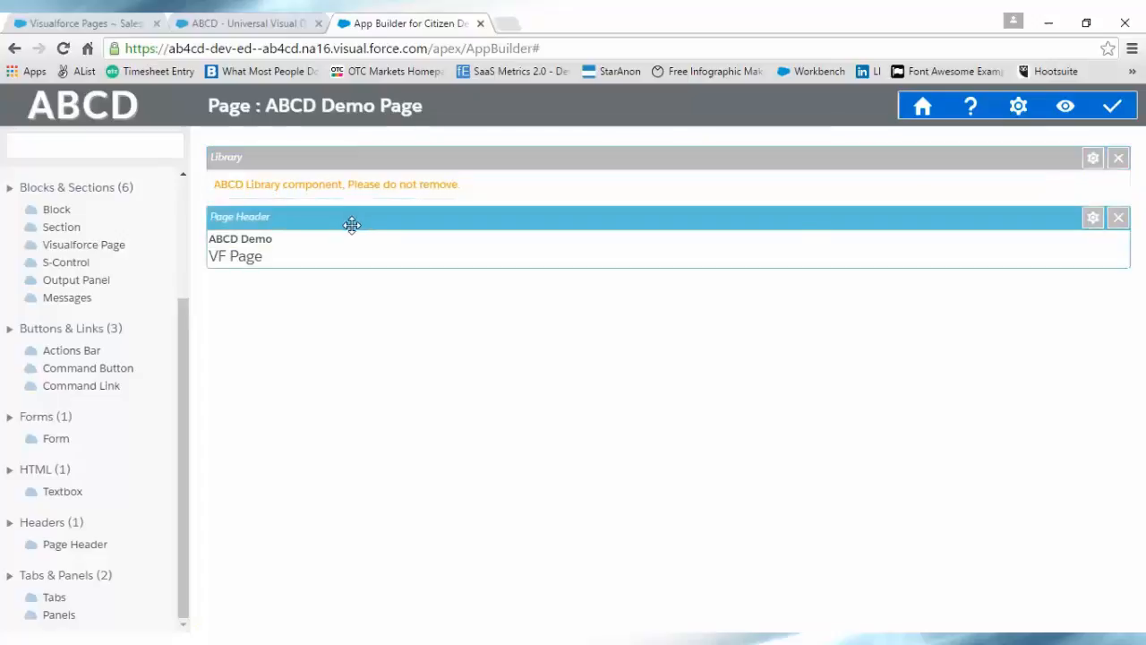
{"action": "left_click_drag", "start_coordinate": [348, 225], "coordinate": [405, 159]}
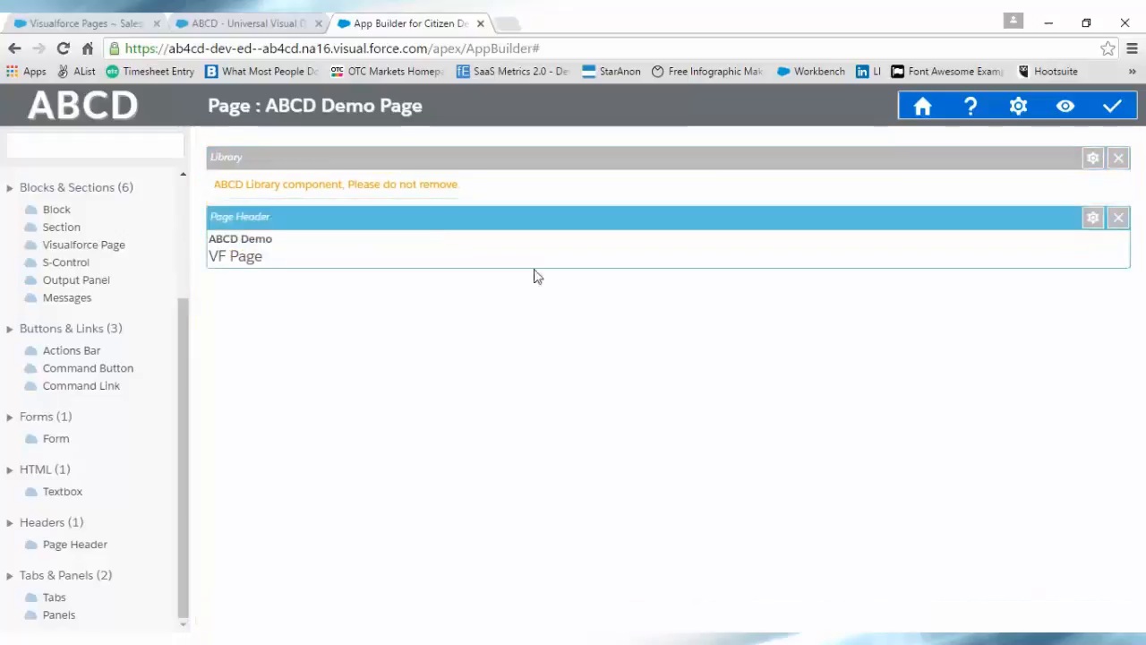
{"action": "left_click", "coordinate": [1093, 219]}
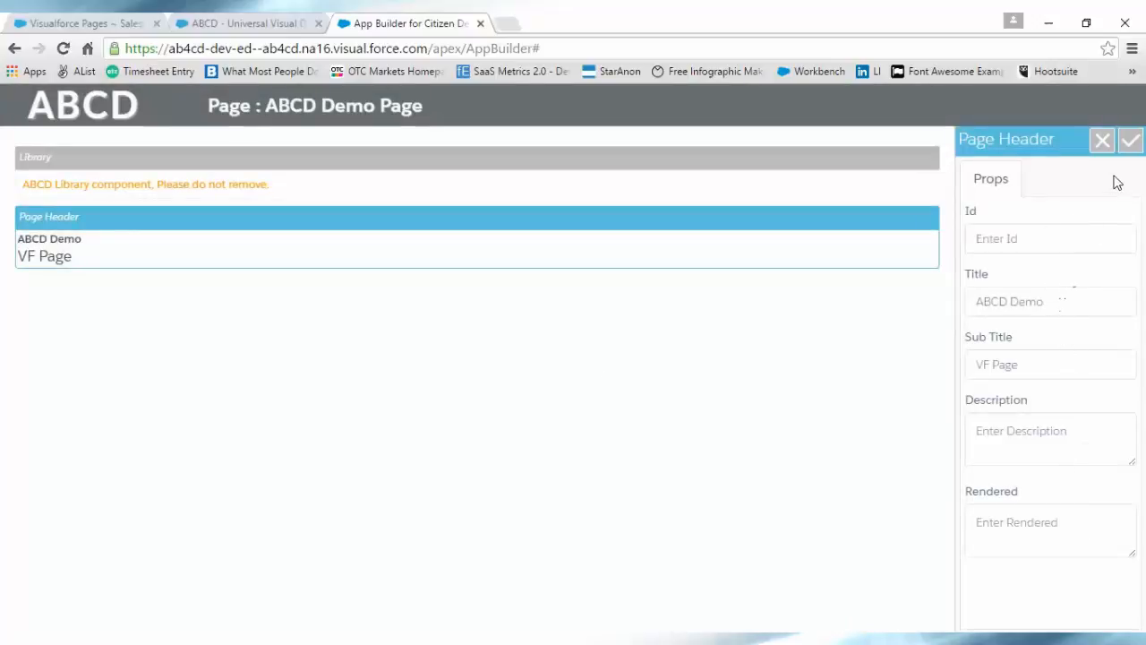
{"action": "left_click", "coordinate": [1131, 140]}
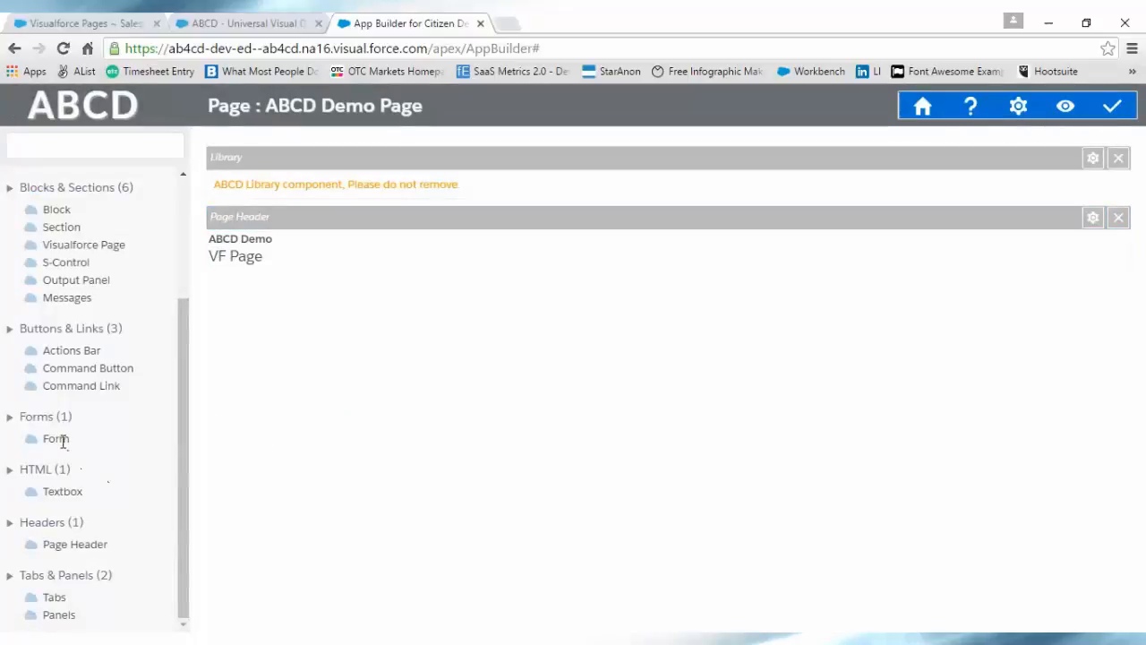
- Add a Form below the Page Header and set its Id to F1
{"action": "left_click_drag", "start_coordinate": [61, 438], "coordinate": [328, 338]}
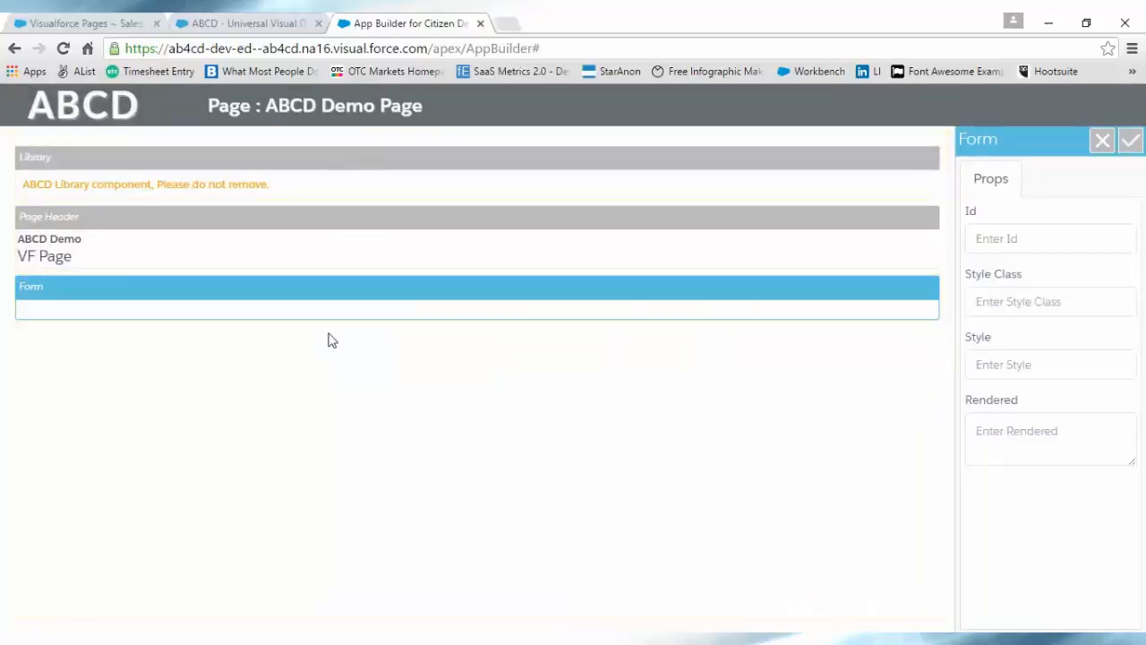
{"action": "left_click", "coordinate": [1035, 236]}
{"action": "type", "text": "F1"}
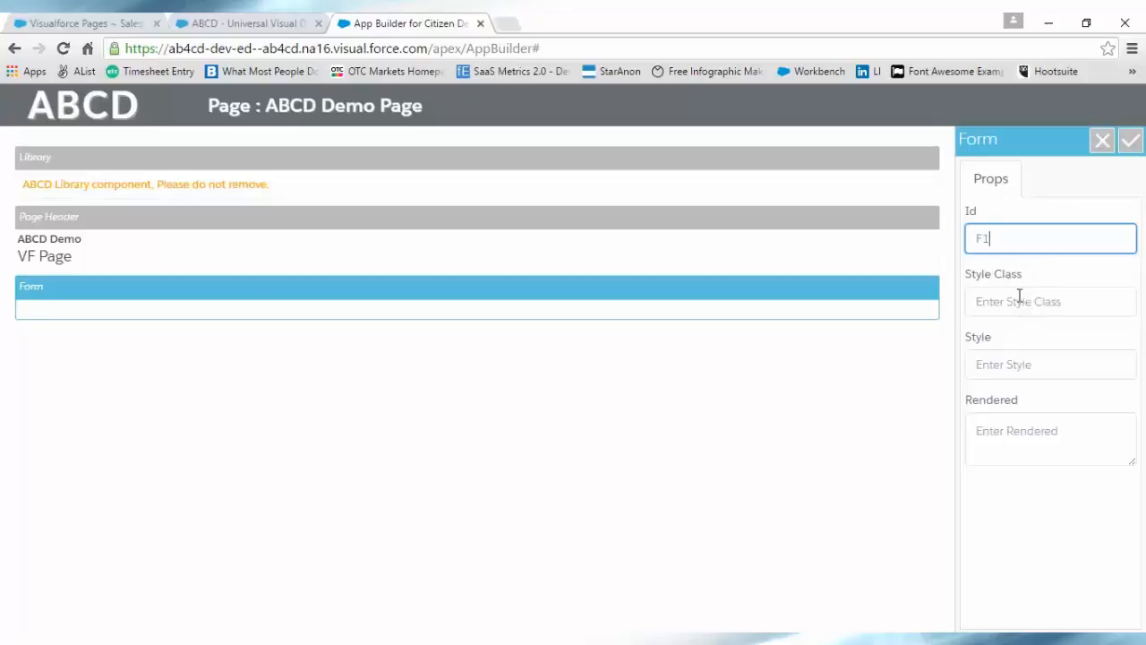
{"action": "left_click", "coordinate": [1131, 142]}
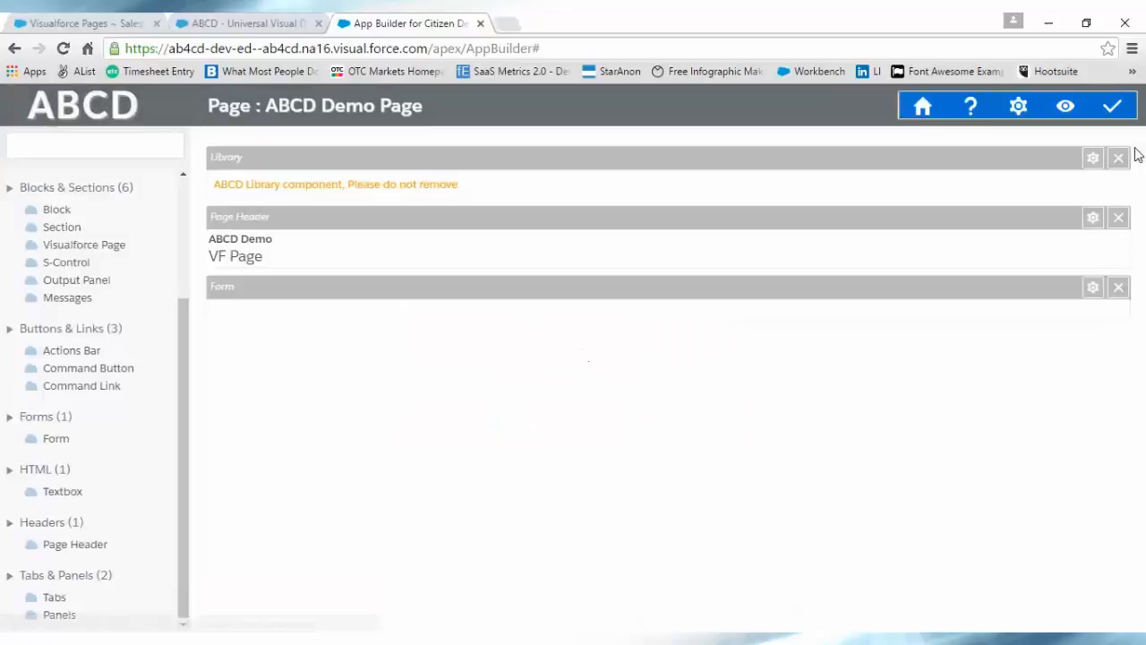
- Place a Grid component inside the Form and accept its default properties
{"action": "left_click_drag", "start_coordinate": [184, 397], "coordinate": [202, 244]}
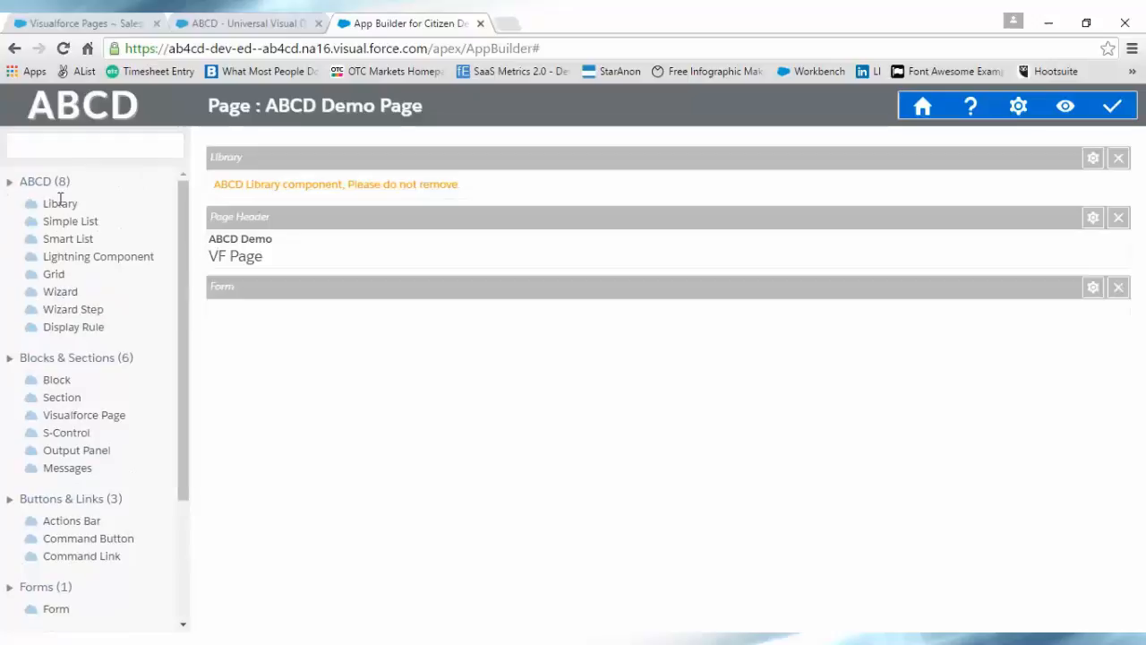
{"action": "left_click_drag", "start_coordinate": [54, 275], "coordinate": [276, 306]}
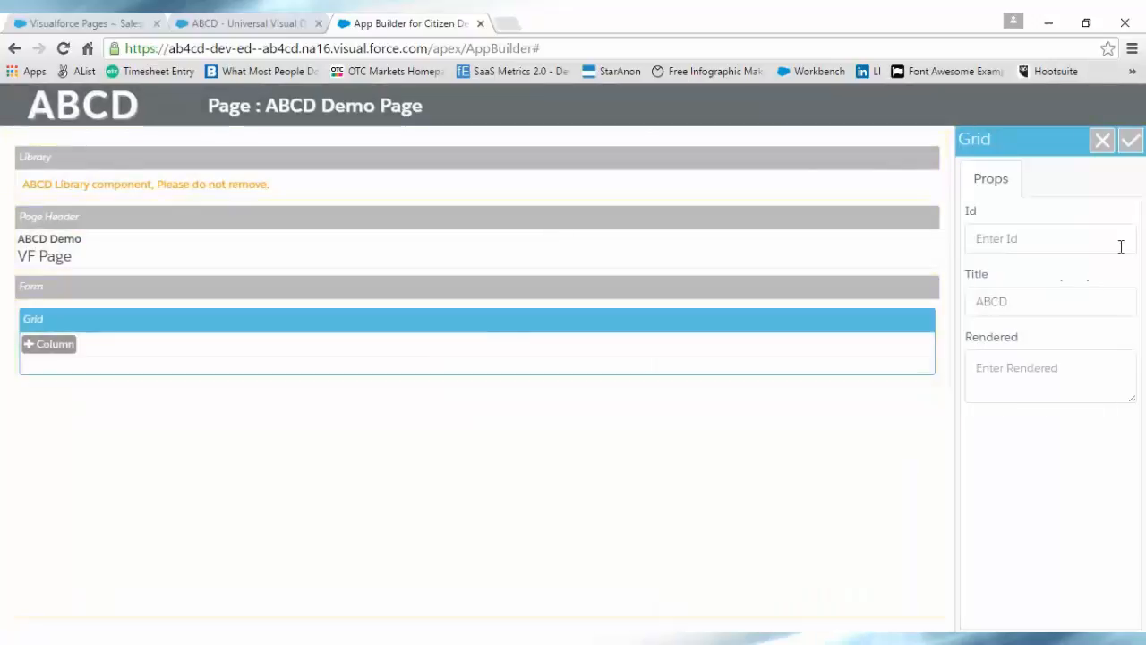
{"action": "left_click", "coordinate": [1131, 141]}
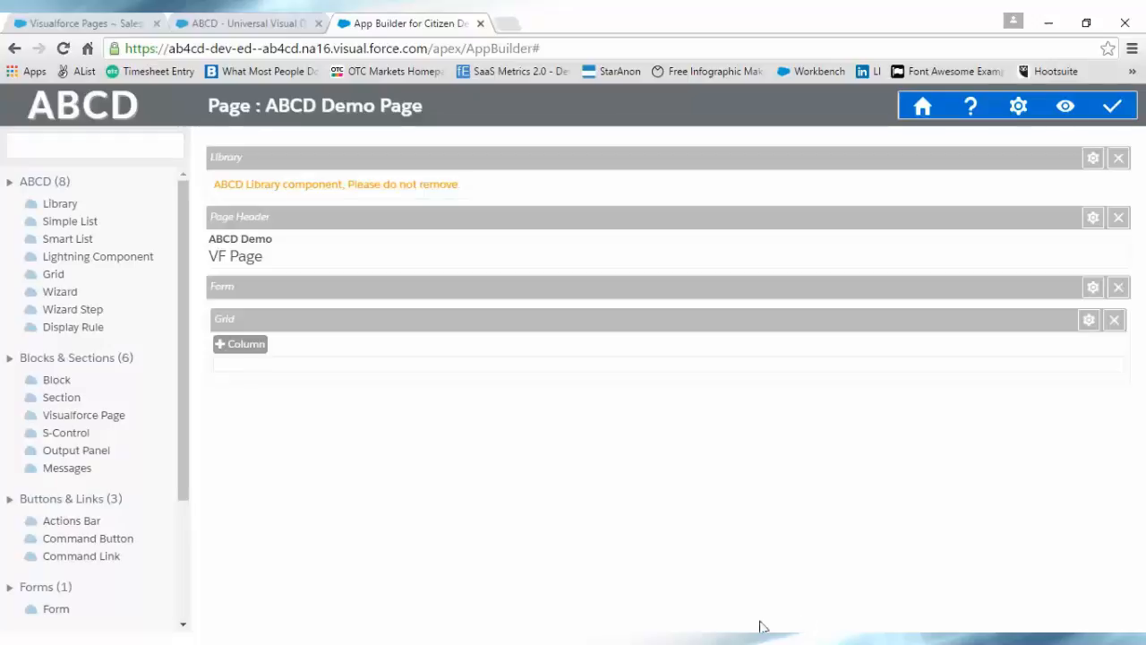
- Add a column to the Grid inside the Form and set its Column Span to 2
{"action": "left_click", "coordinate": [250, 348]}
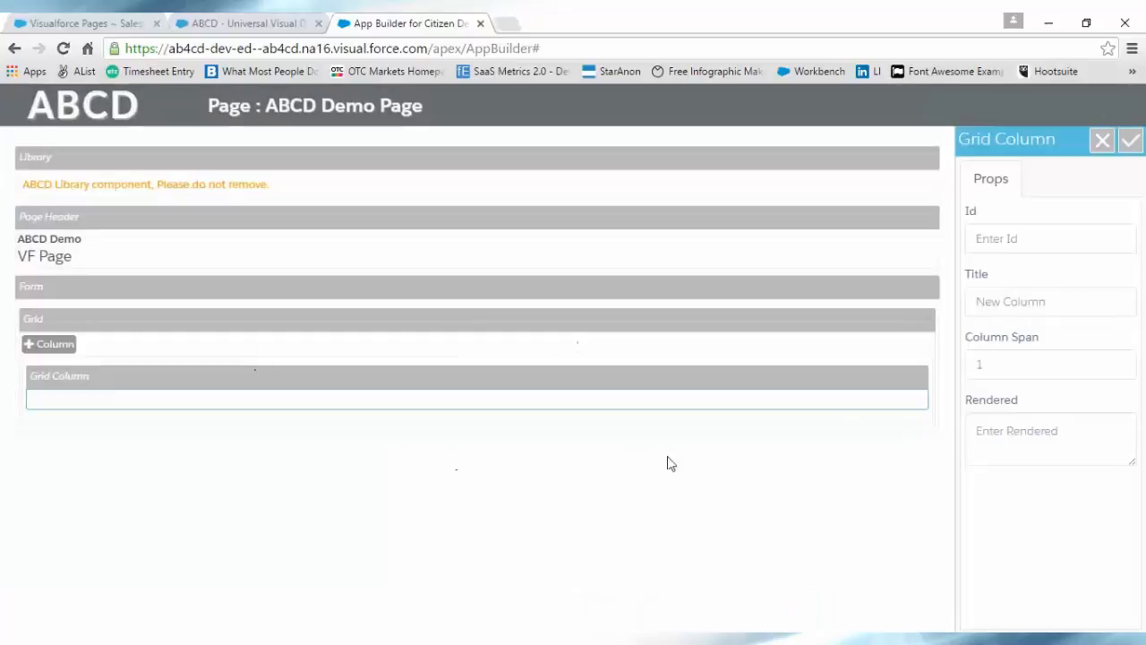
{"action": "left_click", "coordinate": [1015, 369]}
{"action": "key", "text": "BackSpace"}
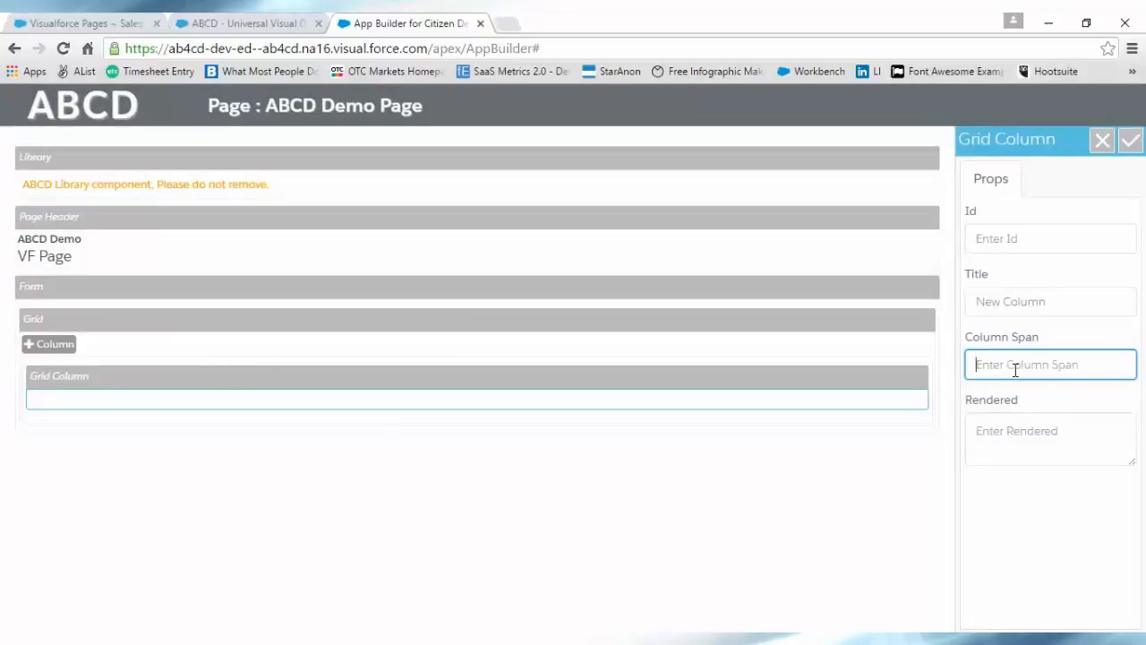
{"action": "type", "text": "2"}
{"action": "left_click", "coordinate": [1129, 141]}
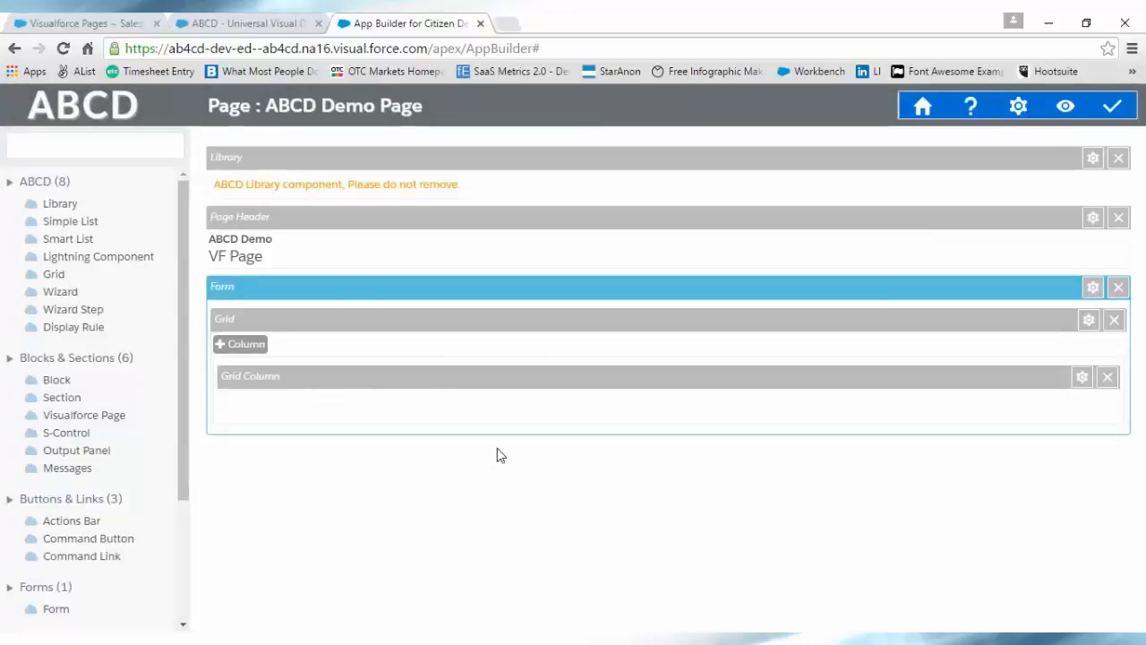
- Add a second column to the Grid, keeping its Column Span of 1
{"action": "left_click", "coordinate": [239, 346]}
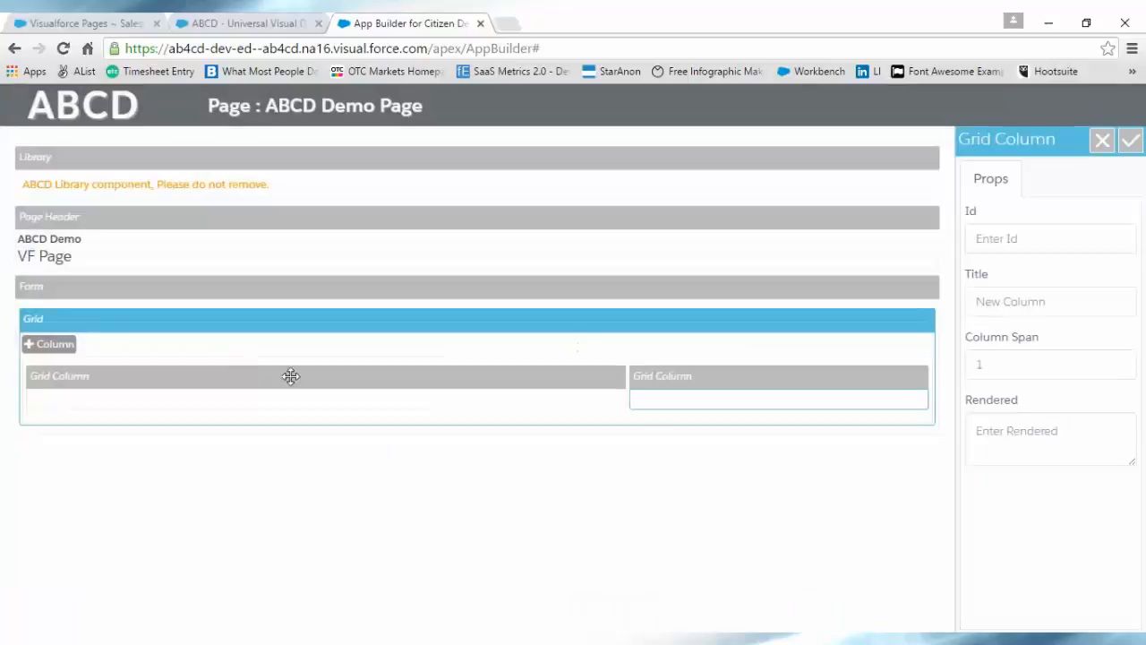
{"action": "left_click", "coordinate": [1029, 373]}
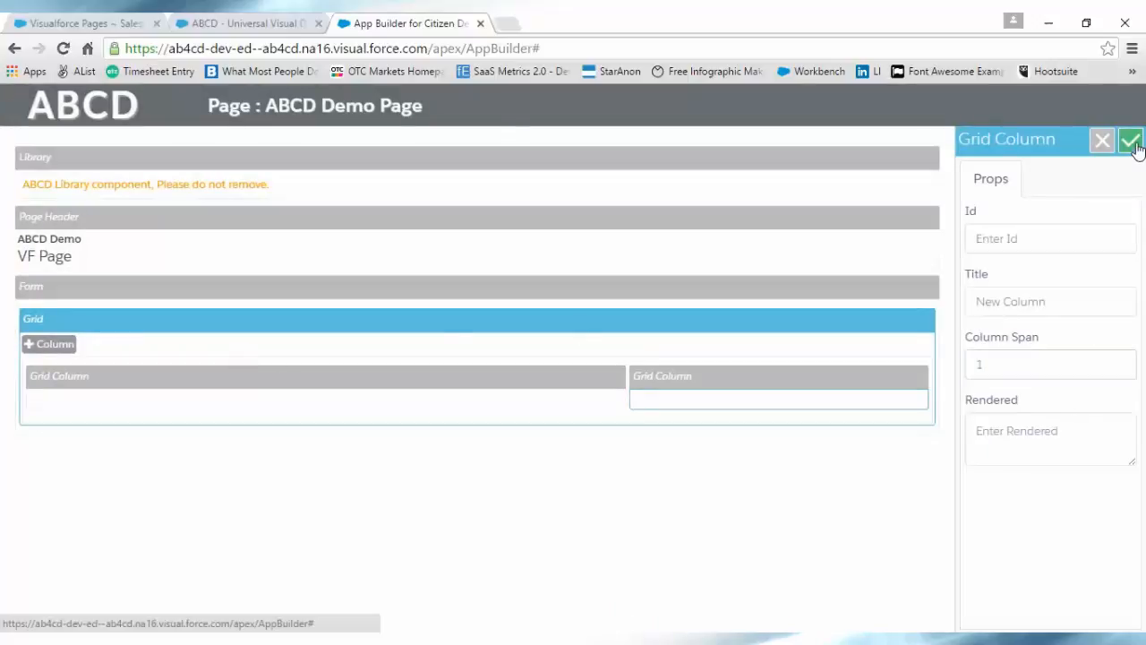
{"action": "left_click", "coordinate": [1130, 141]}
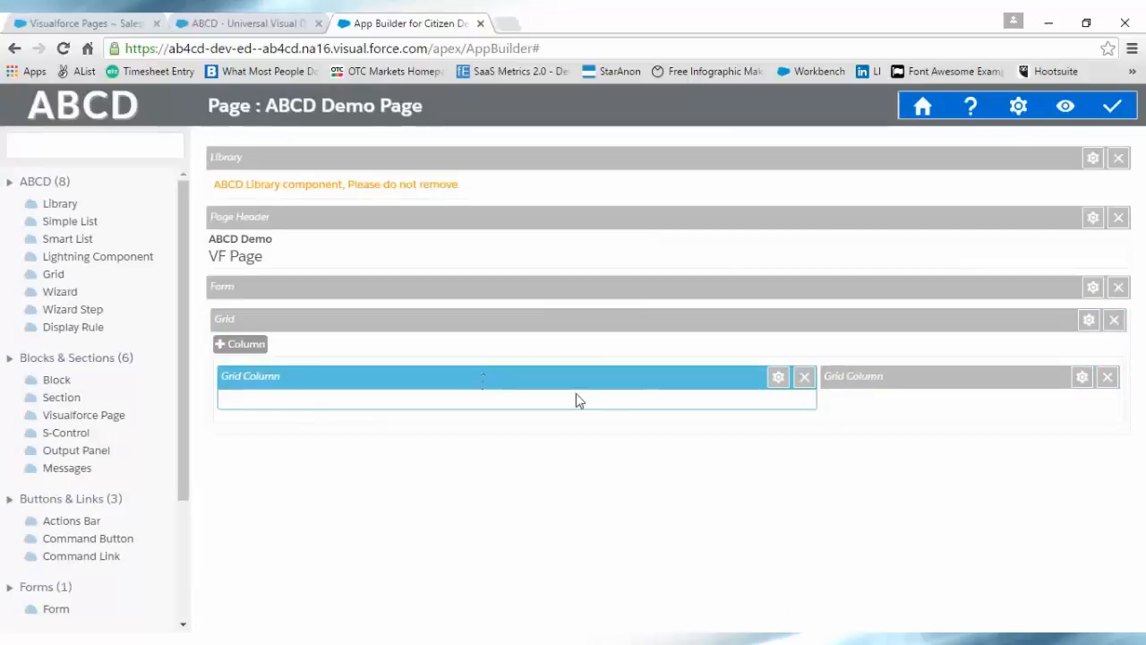
- Try swapping the two Grid columns, then return the wider column to first place
{"action": "left_click_drag", "start_coordinate": [850, 378], "coordinate": [252, 381]}
{"action": "left_click_drag", "start_coordinate": [869, 376], "coordinate": [188, 371]}
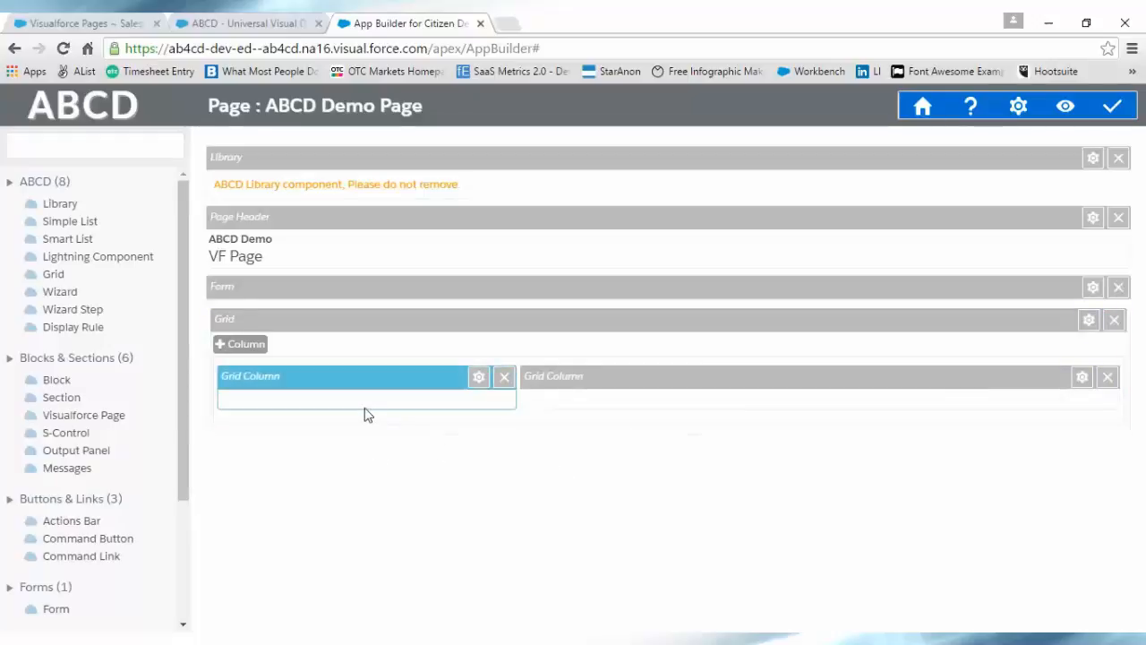
{"action": "left_click_drag", "start_coordinate": [338, 381], "coordinate": [1044, 407]}
{"action": "left_click_drag", "start_coordinate": [704, 376], "coordinate": [316, 379]}
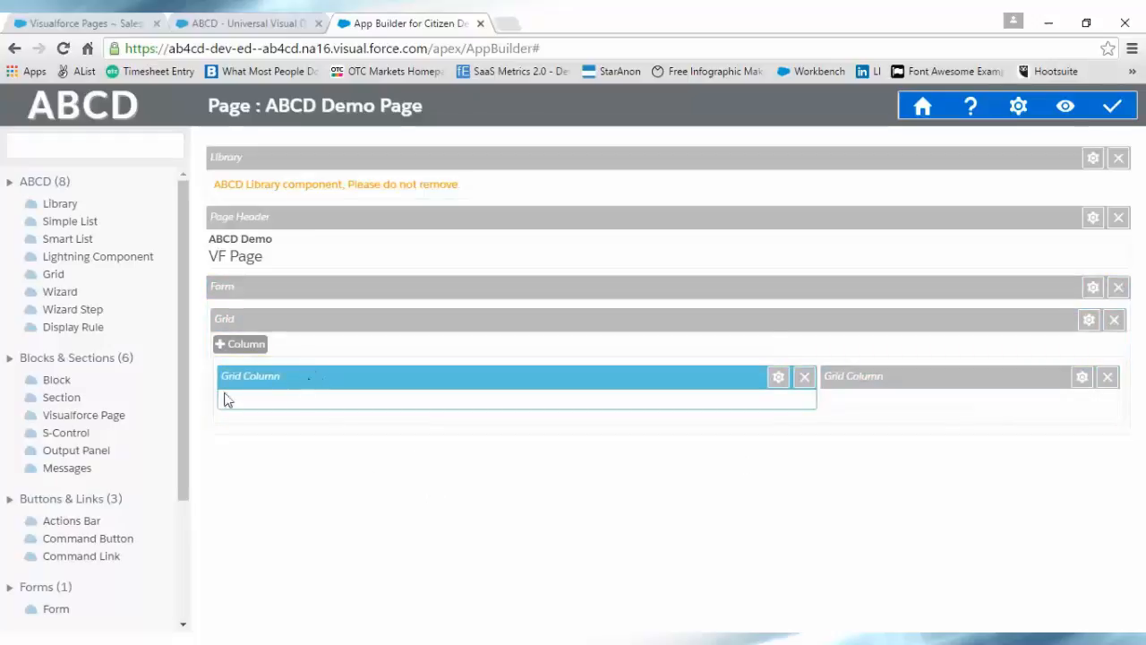
- Add a Block to the wider Grid column, titled "BLOCK 1", with Display Mode set to Inline Edit
{"action": "left_click_drag", "start_coordinate": [59, 385], "coordinate": [259, 397]}
{"action": "left_click", "coordinate": [1062, 308]}
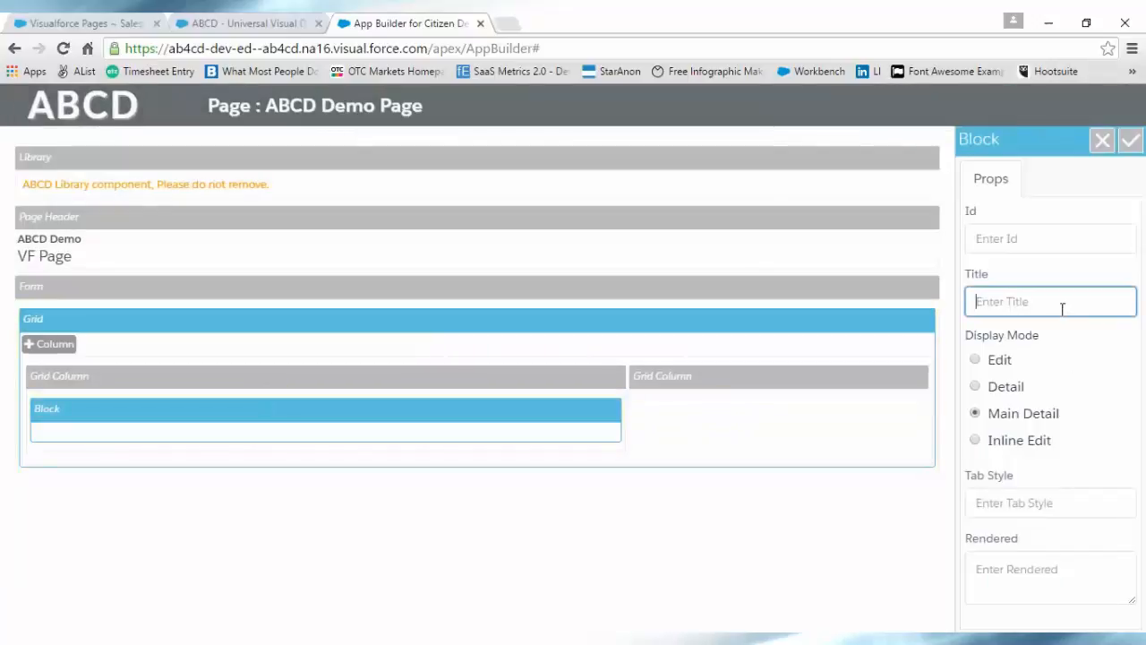
{"action": "type", "text": "BLOCK 1"}
{"action": "left_click", "coordinate": [977, 442]}
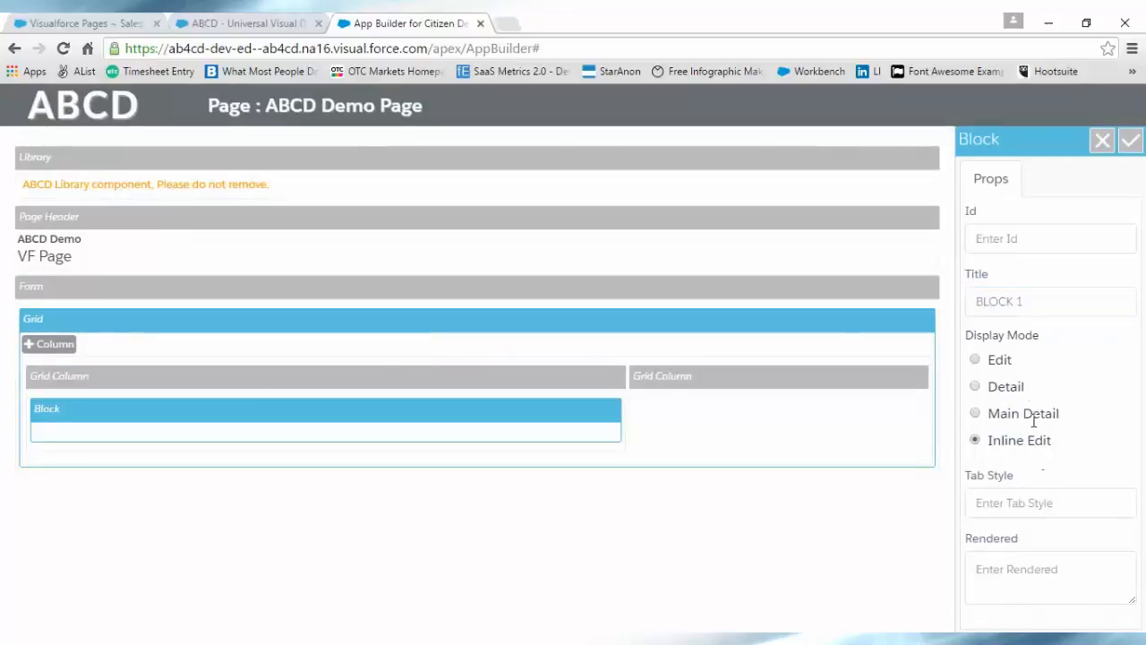
{"action": "left_click", "coordinate": [1130, 141]}
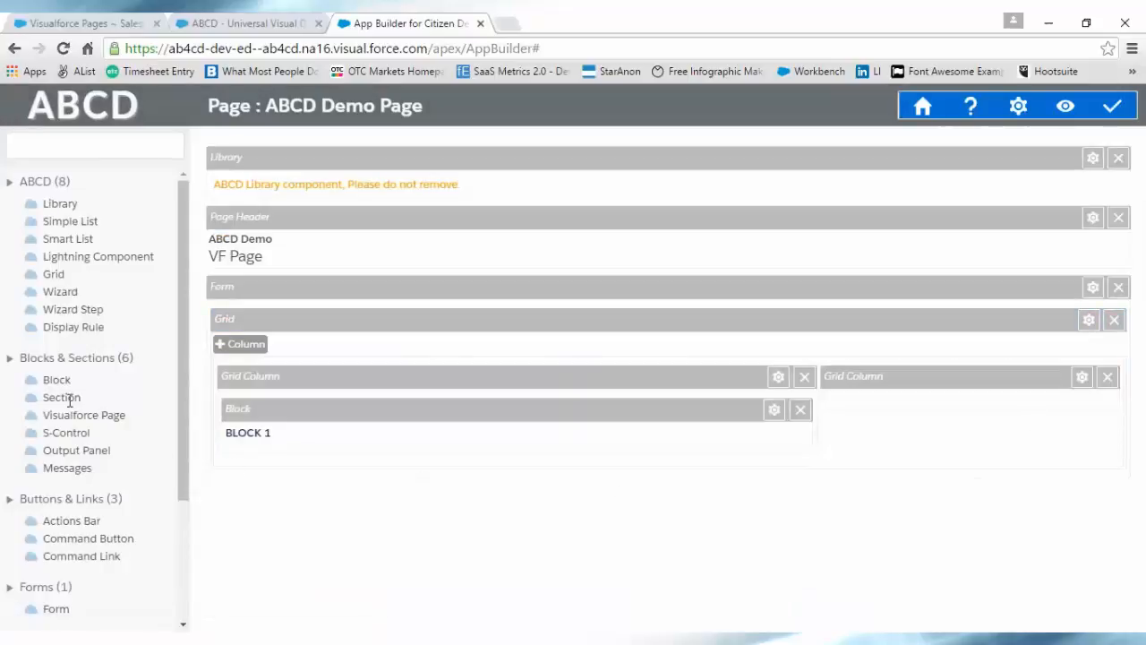
- Add a Section inside BLOCK 1, titled "SECTION 1", with one column and Collapsible set to Yes
{"action": "left_click_drag", "start_coordinate": [69, 401], "coordinate": [263, 427]}
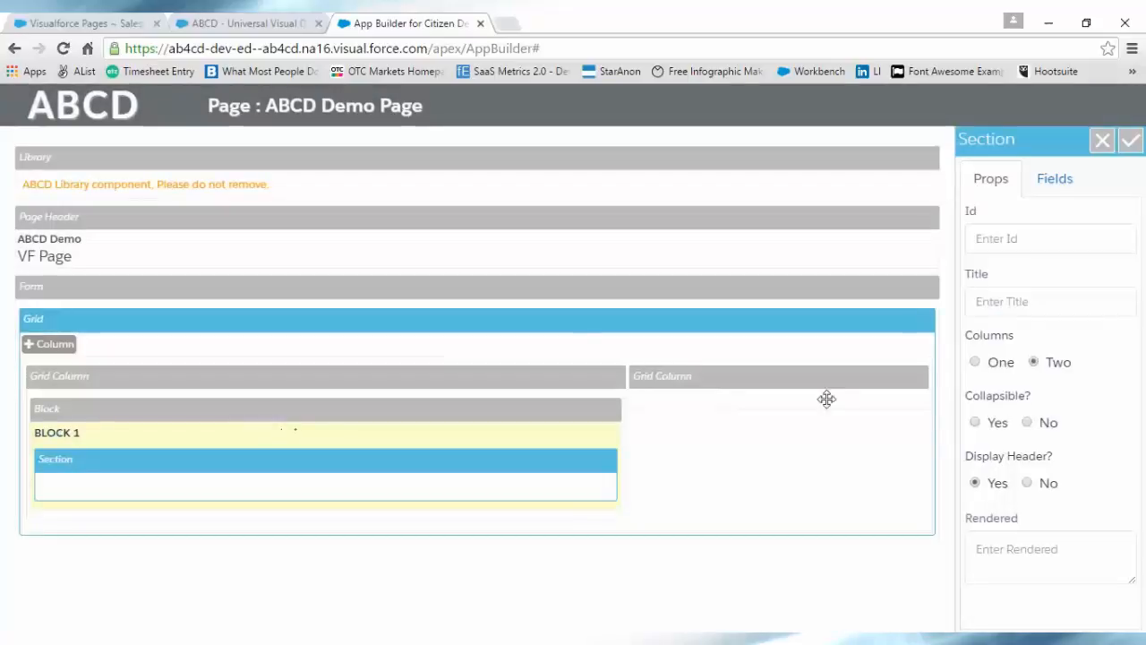
{"action": "left_click", "coordinate": [1032, 309]}
{"action": "type", "text": "SECTION 1"}
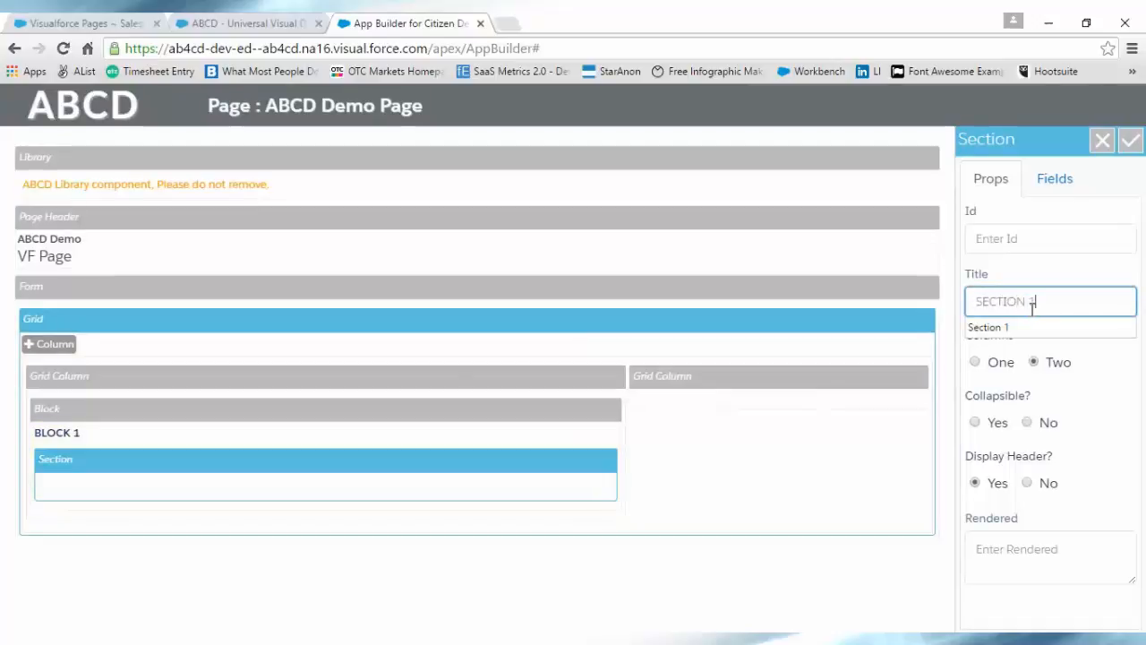
{"action": "left_click", "coordinate": [1095, 393]}
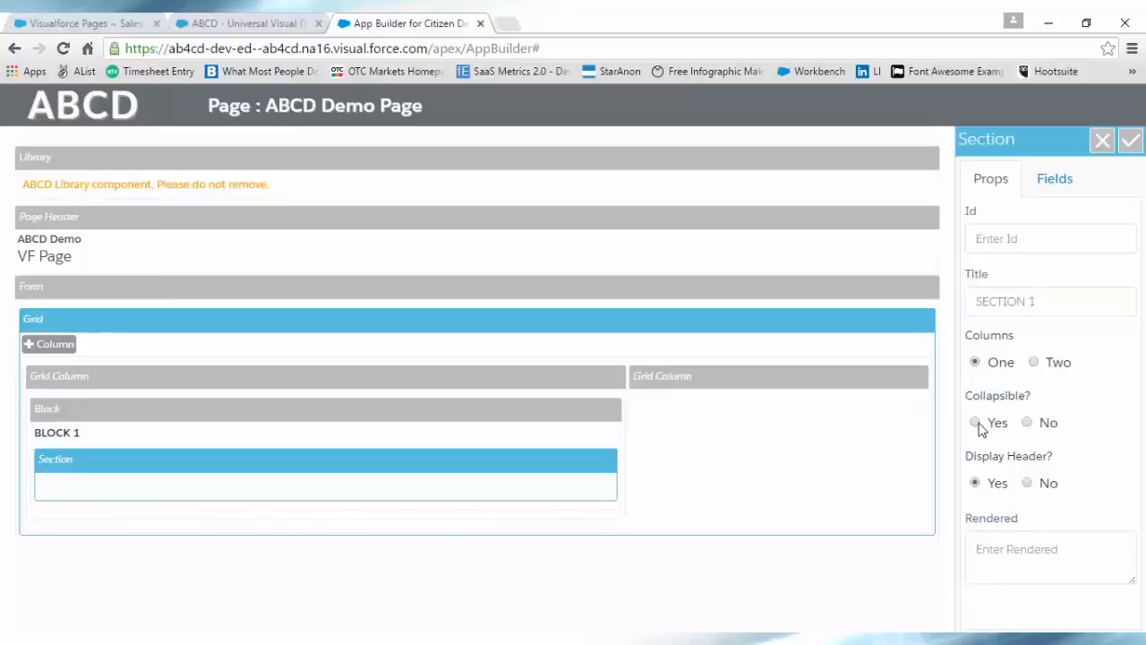
{"action": "left_click", "coordinate": [1130, 140]}
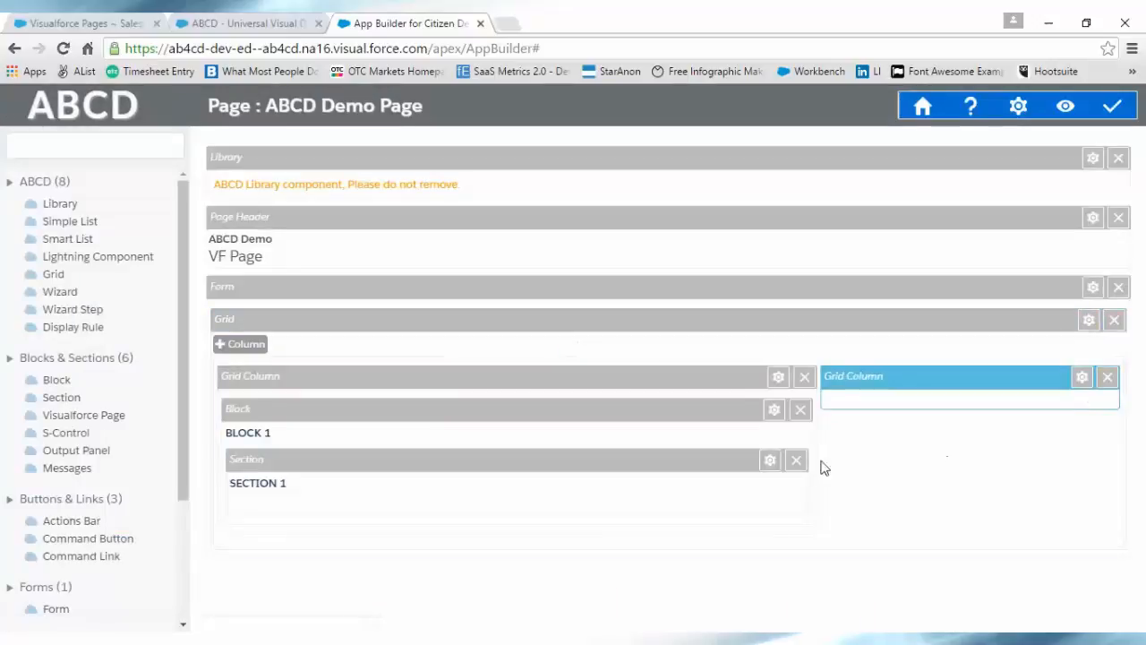
- Add the Account Name, Account Number, Account Phone, Account Site and Account Rating fields to SECTION 1 and save it
{"action": "left_click", "coordinate": [769, 460]}
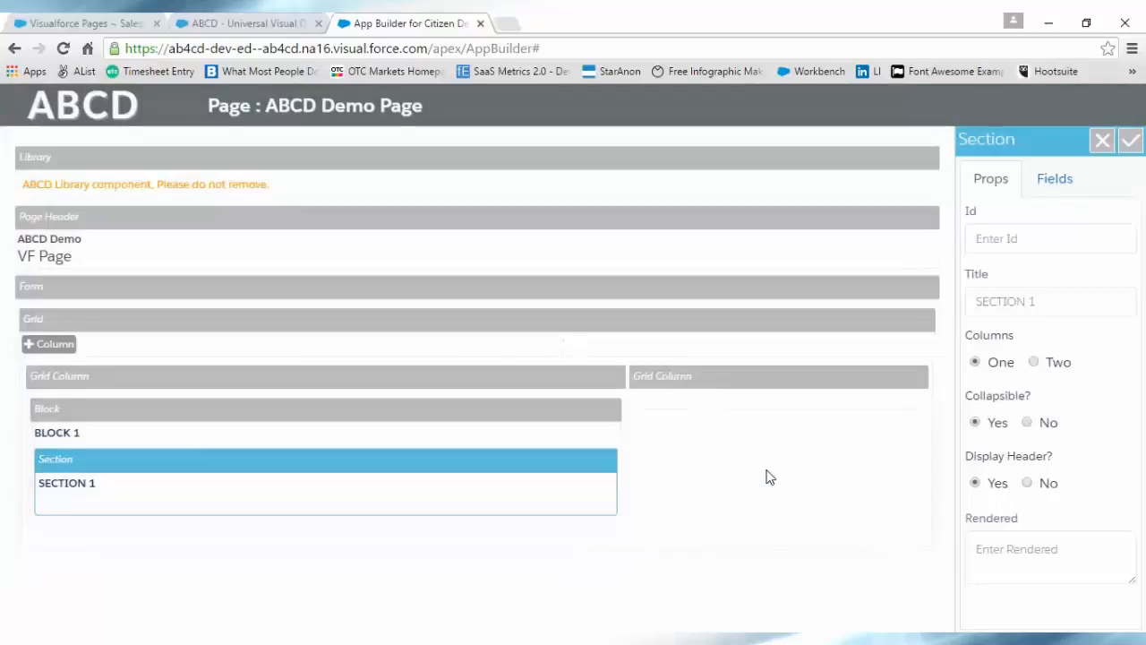
{"action": "left_click", "coordinate": [1058, 184]}
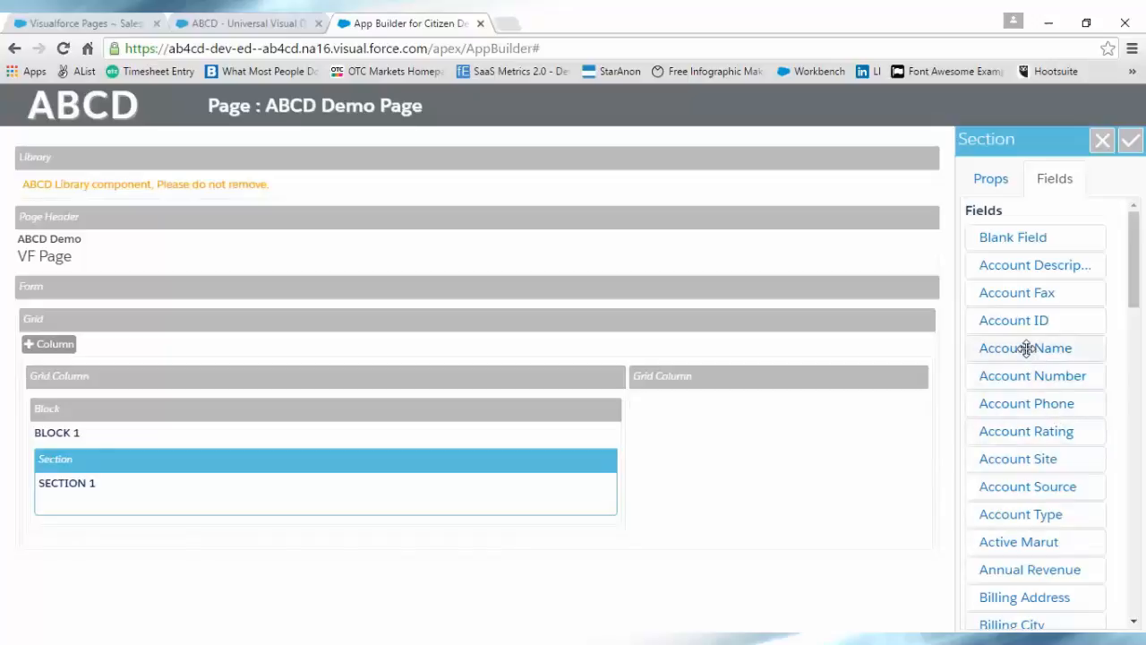
{"action": "left_click_drag", "start_coordinate": [1026, 348], "coordinate": [389, 499]}
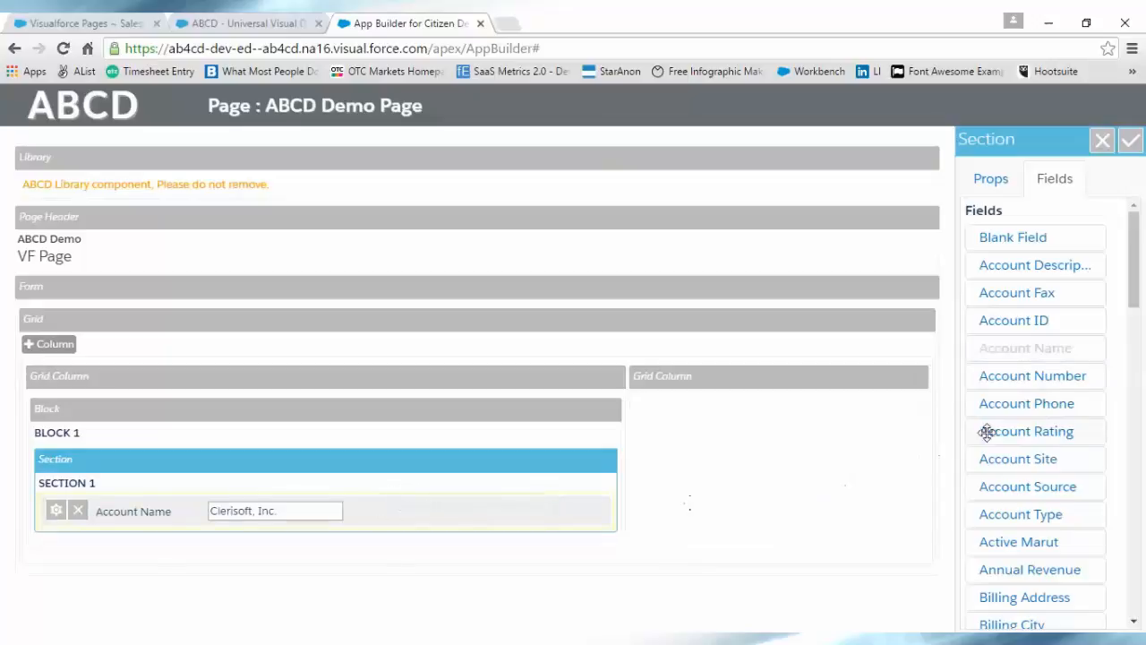
{"action": "left_click_drag", "start_coordinate": [1026, 389], "coordinate": [367, 498]}
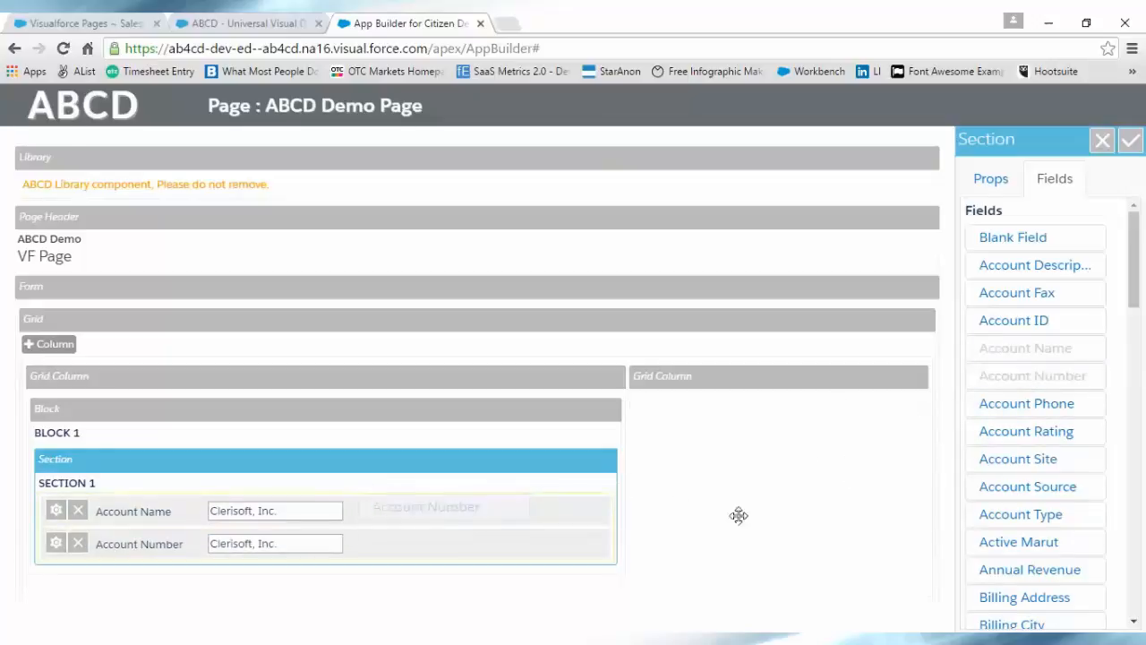
{"action": "left_click_drag", "start_coordinate": [1020, 415], "coordinate": [358, 518]}
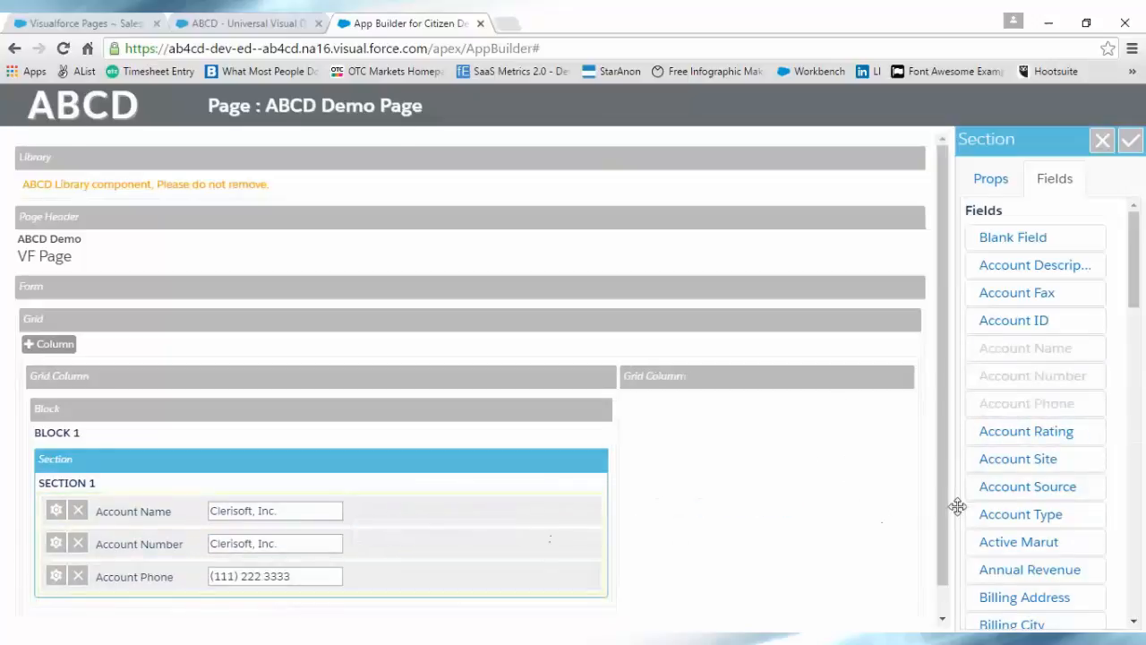
{"action": "left_click_drag", "start_coordinate": [1007, 462], "coordinate": [378, 510]}
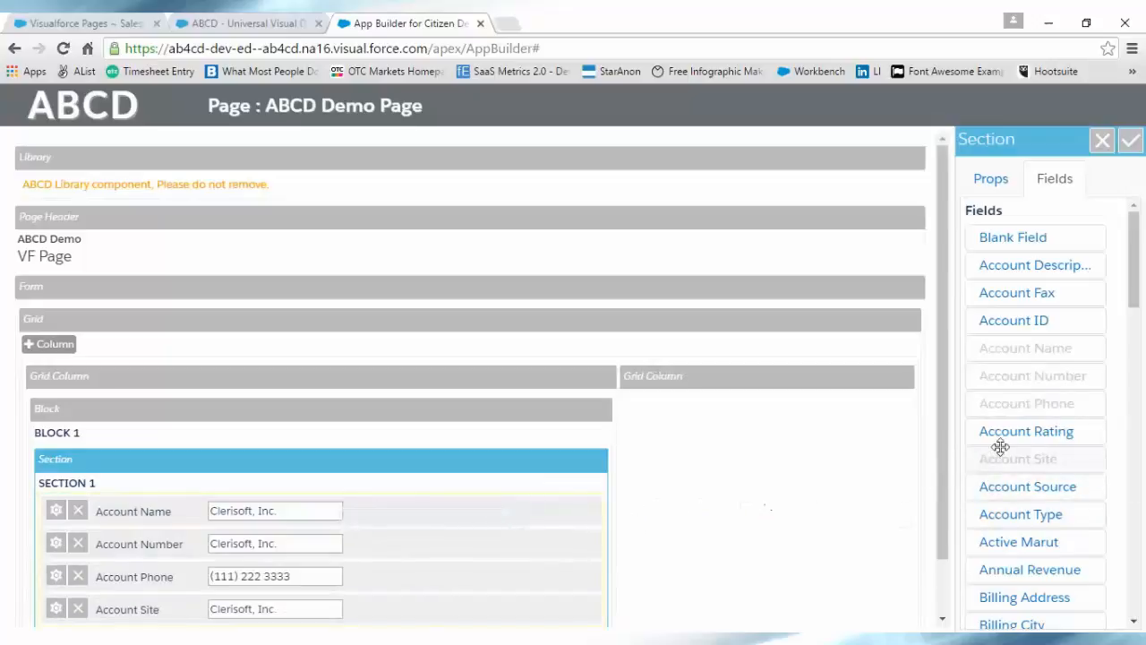
{"action": "left_click_drag", "start_coordinate": [1001, 434], "coordinate": [353, 518]}
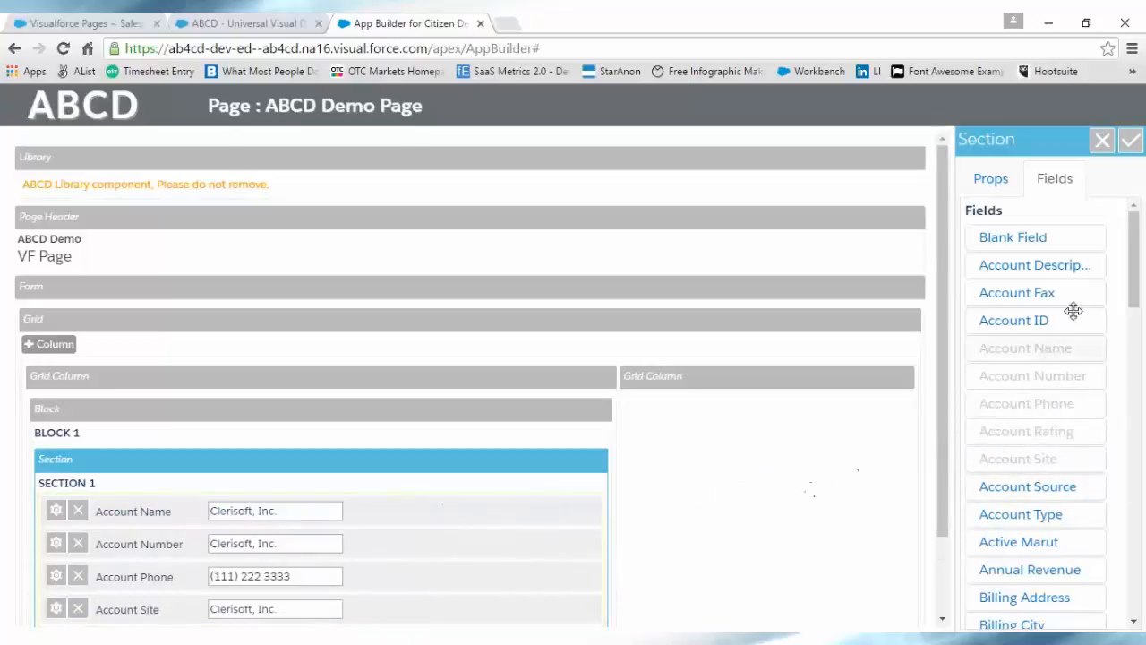
{"action": "left_click", "coordinate": [1131, 144]}
- Reorder the SECTION 1 fields so Account Site sits above Account Phone and Account Rating stays last
{"action": "scroll", "coordinate": [959, 440], "scroll_direction": "down", "scroll_amount": 1}
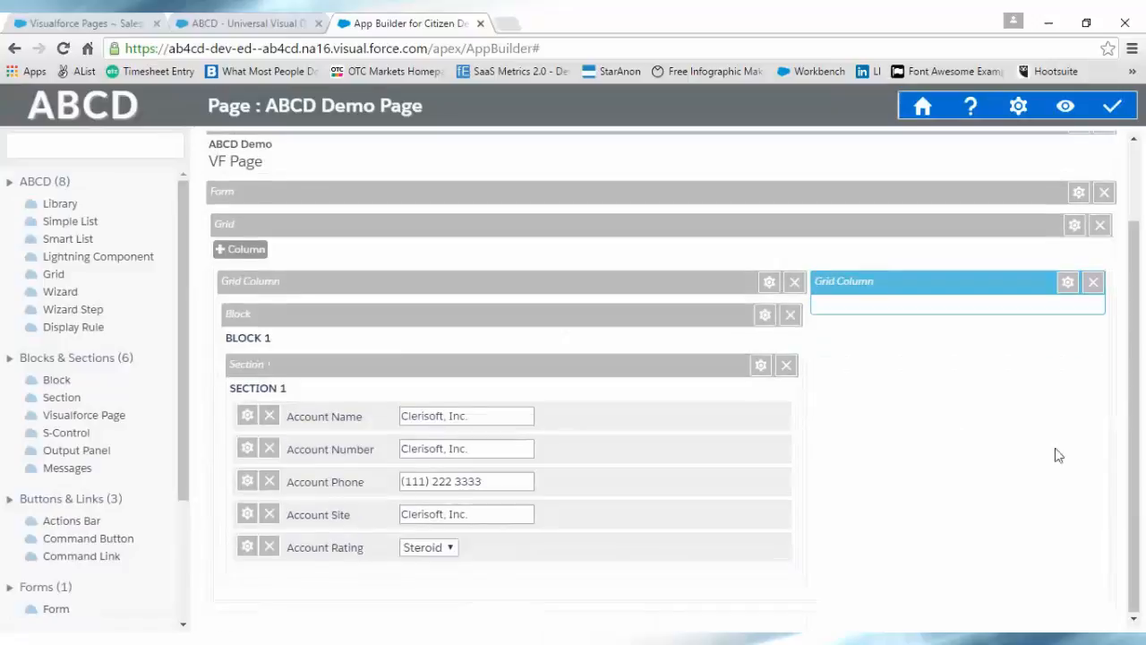
{"action": "scroll", "coordinate": [625, 546], "scroll_direction": "up", "scroll_amount": 1}
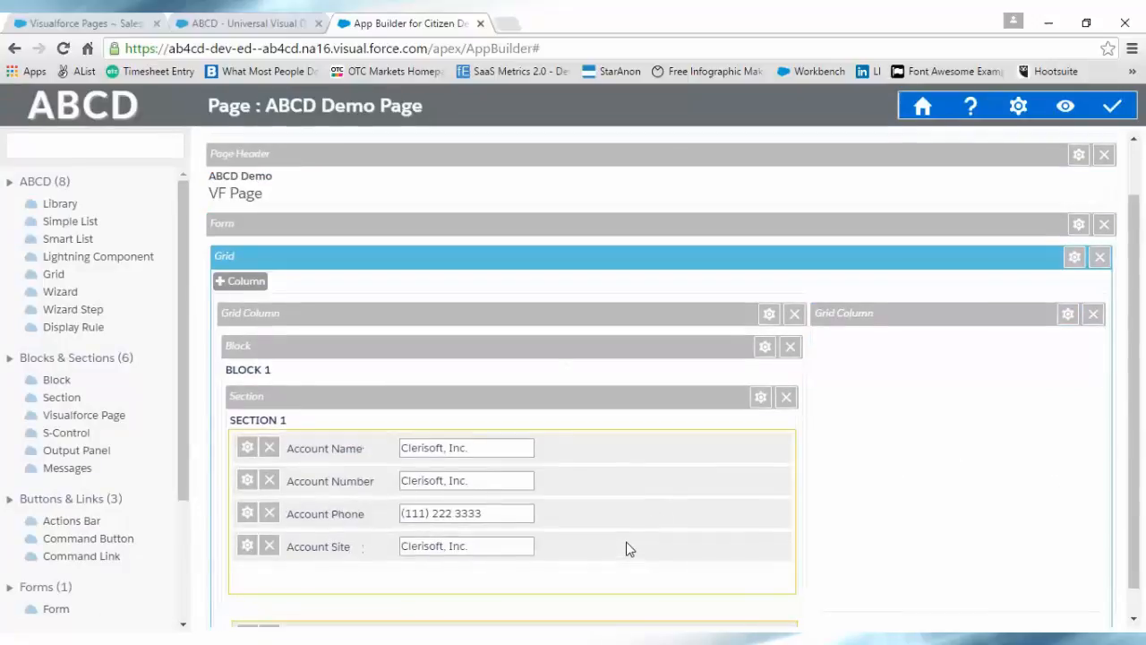
{"action": "mouse_move", "coordinate": [614, 581]}
{"action": "left_mouse_down"}
{"action": "mouse_move", "coordinate": [612, 455]}
{"action": "mouse_move", "coordinate": [607, 584]}
{"action": "left_mouse_up"}
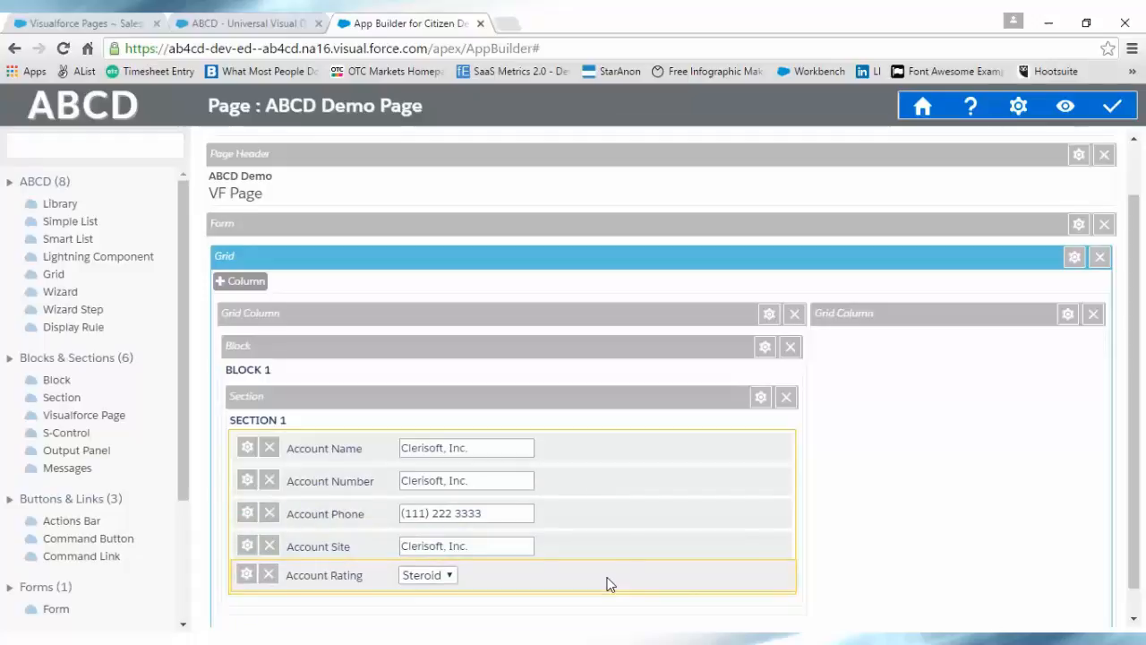
{"action": "mouse_move", "coordinate": [608, 584]}
{"action": "left_mouse_down"}
{"action": "mouse_move", "coordinate": [617, 463]}
{"action": "mouse_move", "coordinate": [609, 587]}
{"action": "left_mouse_up"}
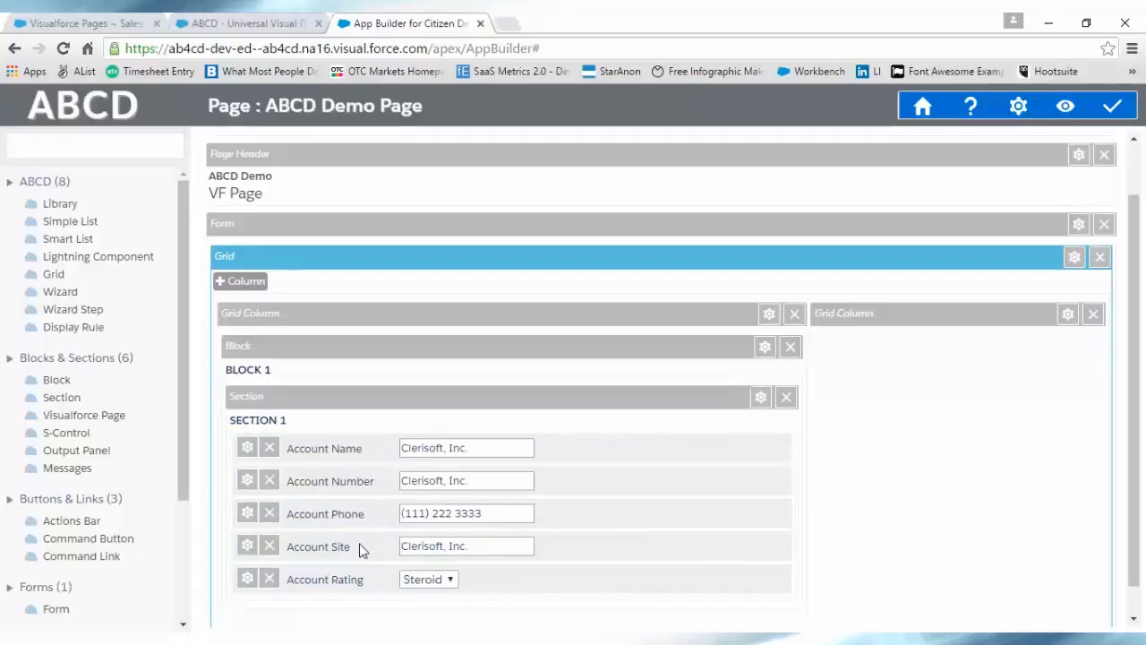
{"action": "left_click_drag", "start_coordinate": [361, 550], "coordinate": [356, 518]}
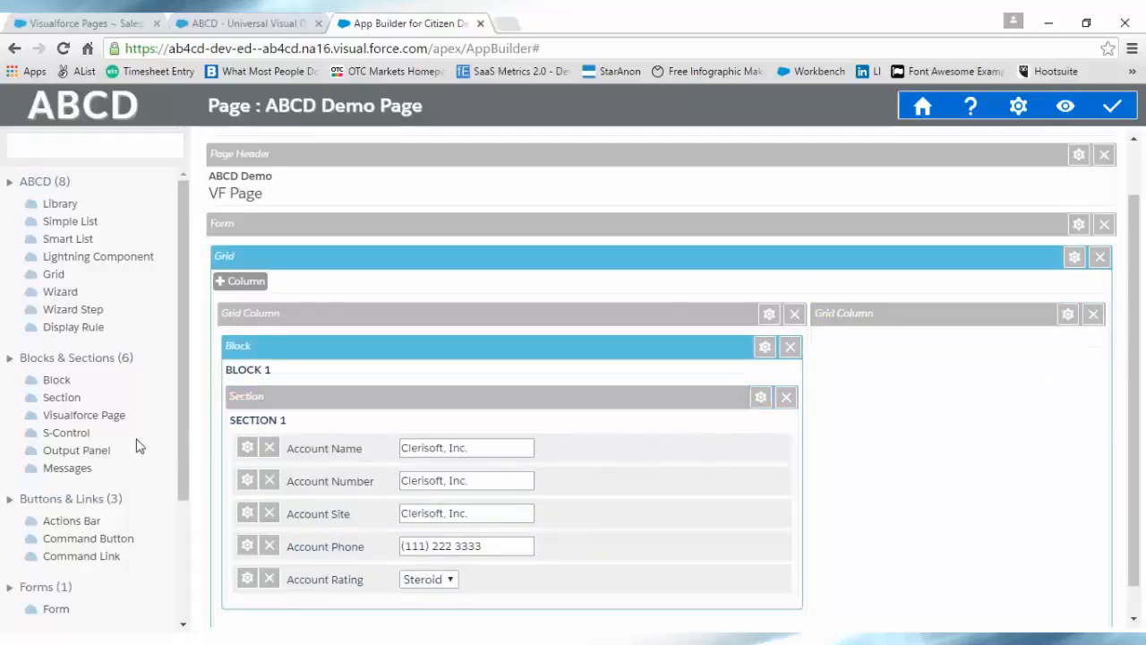
- Add a Block to the narrower Grid column, titled "BLOCK 2", with Display Mode set to Inline Edit
{"action": "left_click_drag", "start_coordinate": [79, 382], "coordinate": [872, 334]}
{"action": "left_click", "coordinate": [1057, 301]}
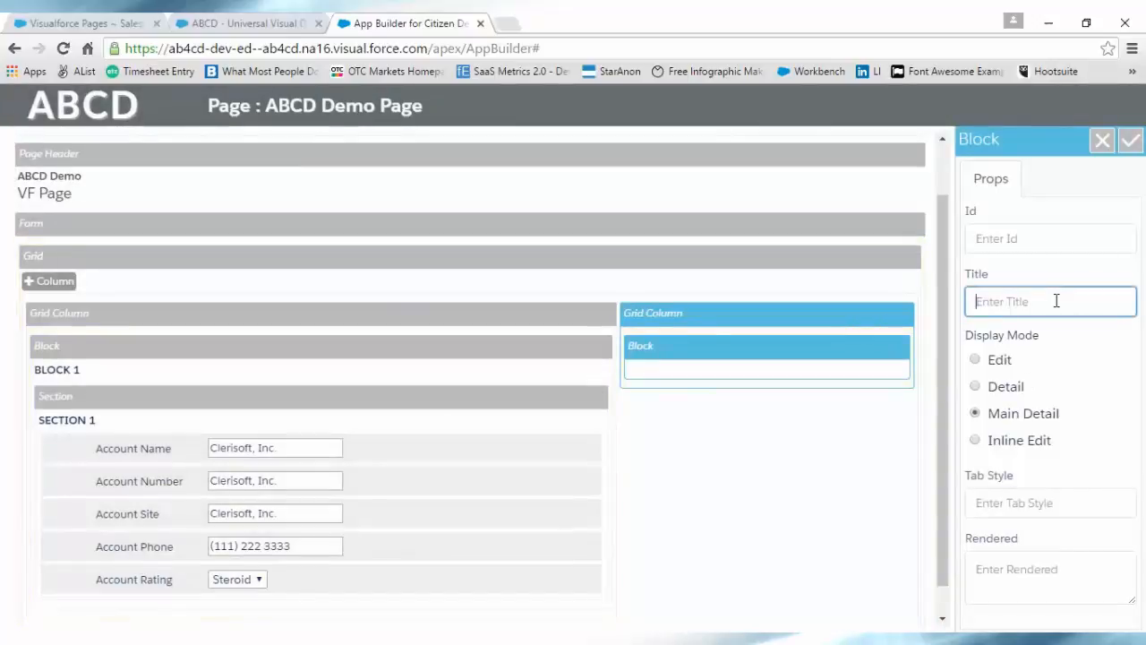
{"action": "type", "text": "BLOCK 2"}
{"action": "left_click", "coordinate": [976, 439]}
{"action": "left_click", "coordinate": [1131, 140]}
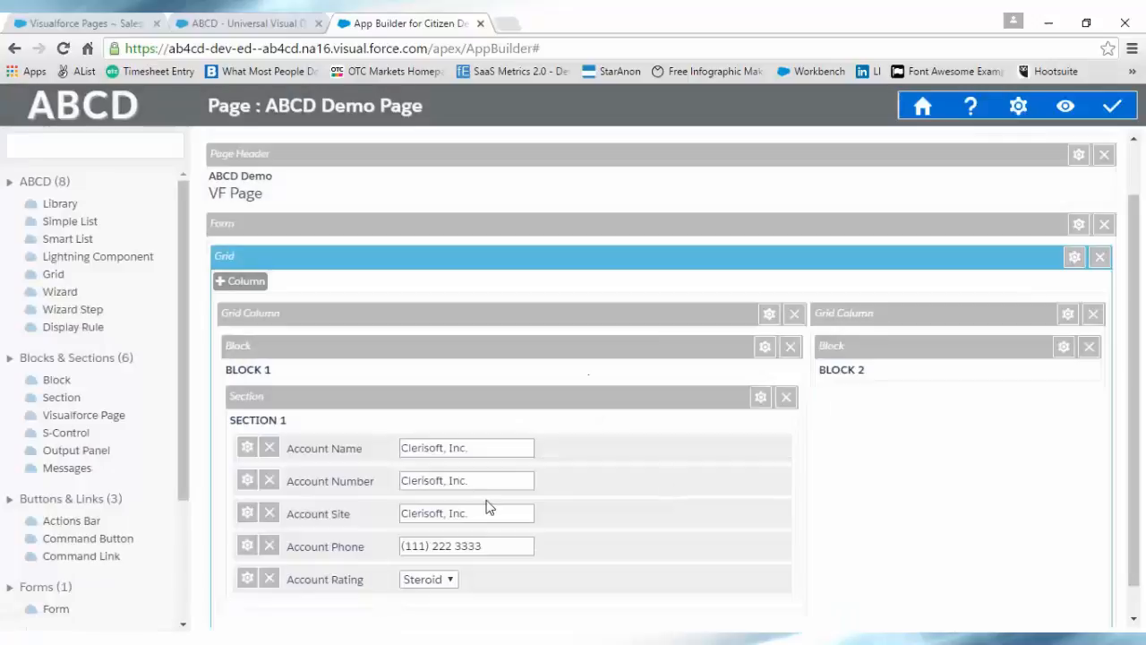
- Add a Section inside BLOCK 2, titled "SECTION 2", with one column and Collapsible set to Yes
{"action": "left_click_drag", "start_coordinate": [63, 396], "coordinate": [843, 369]}
{"action": "left_click", "coordinate": [1000, 303]}
{"action": "type", "text": "SECTION 2"}
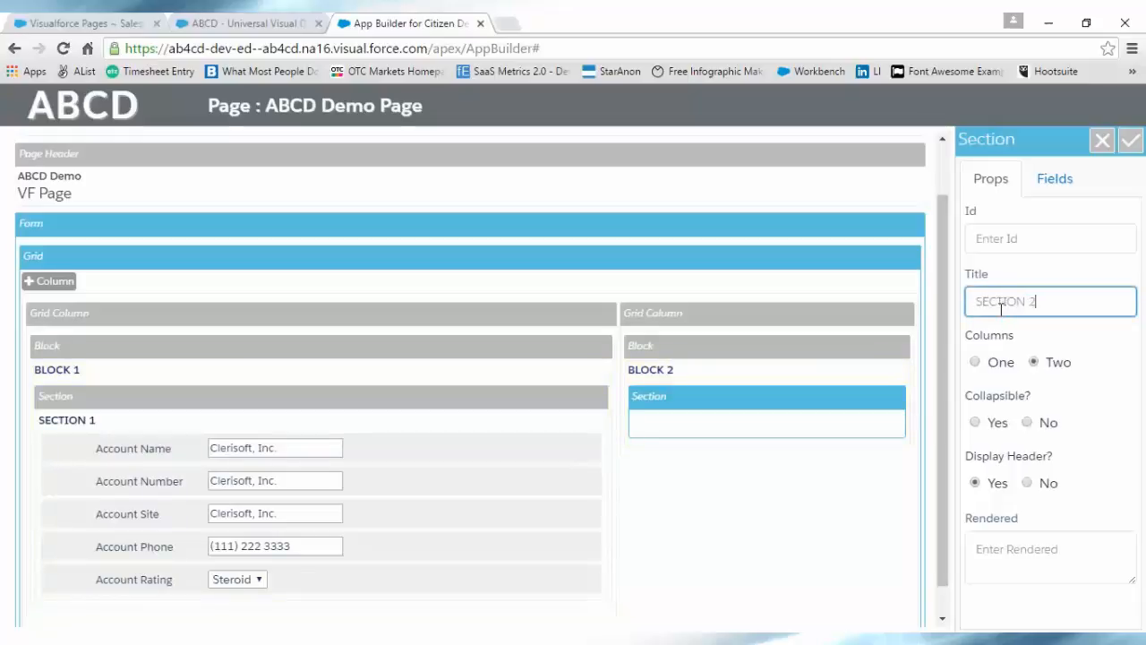
{"action": "left_click", "coordinate": [975, 363]}
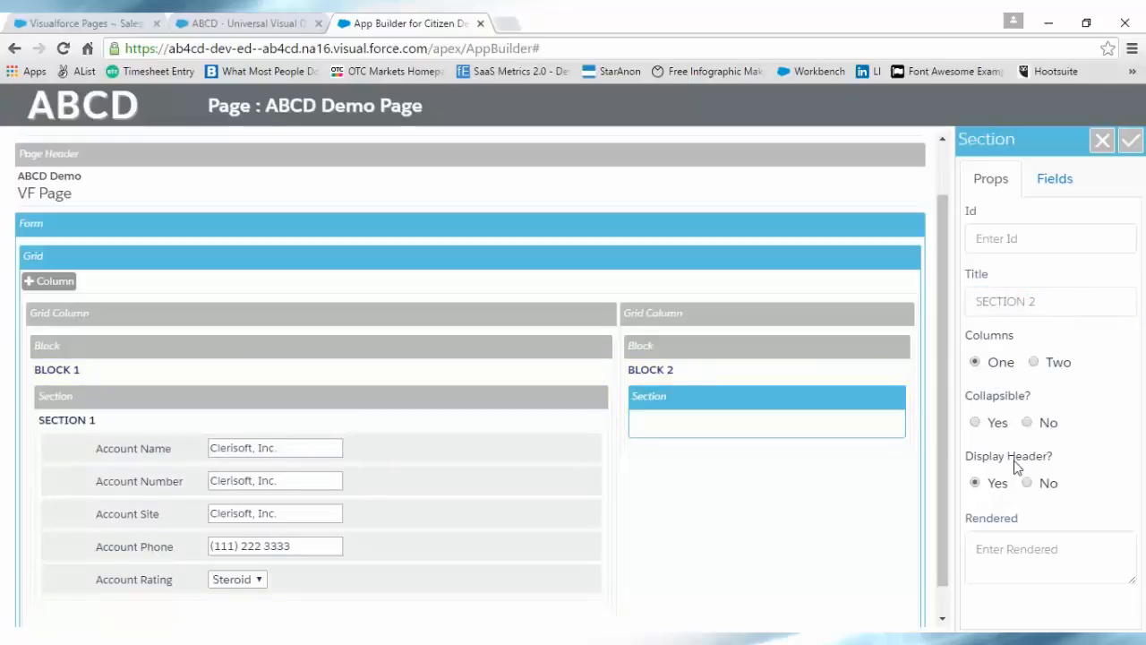
{"action": "left_click", "coordinate": [1130, 143]}
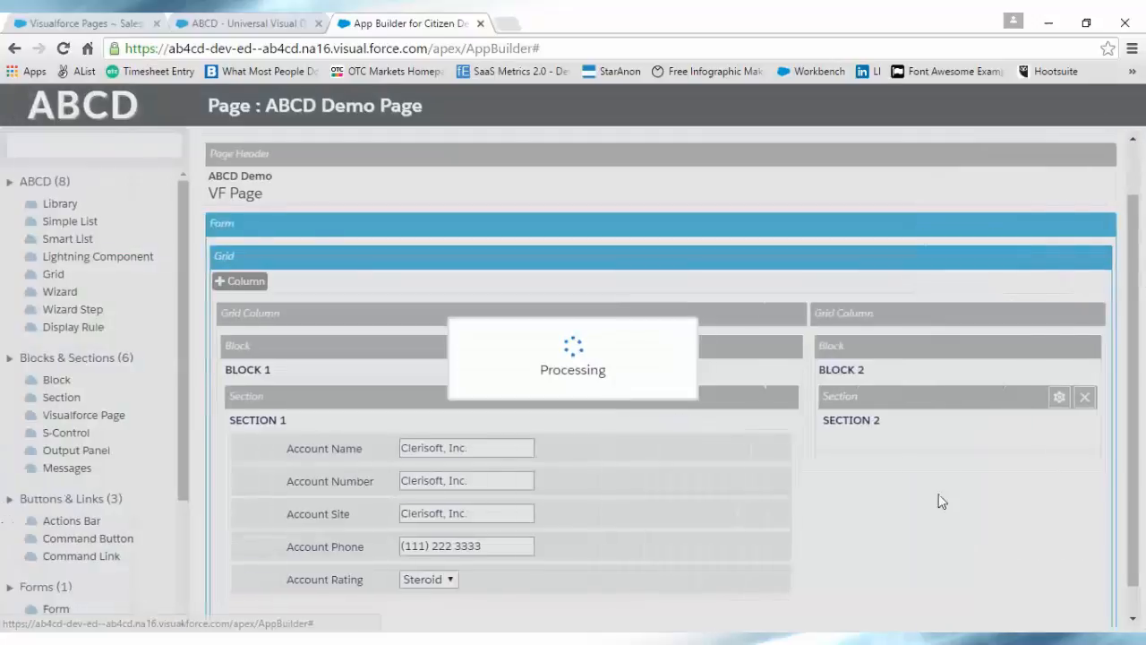
- Add the Account Fax, Account Source, Account Type, Annual Revenue and Billing City fields to SECTION 2 and save the section
{"action": "left_click", "coordinate": [1061, 397]}
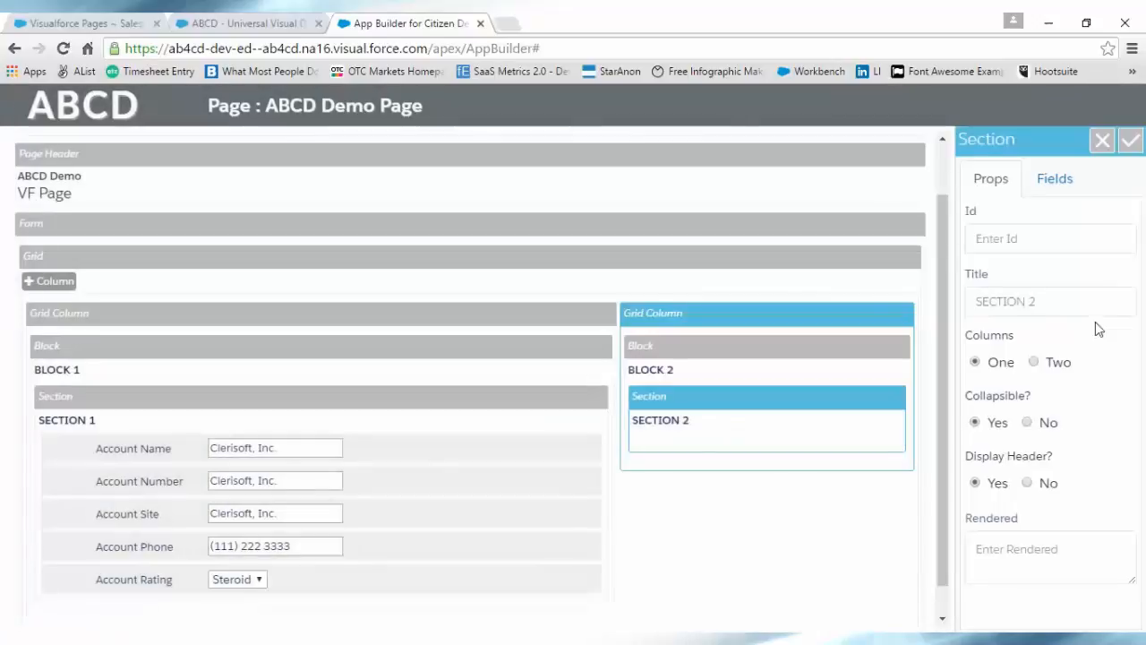
{"action": "left_click", "coordinate": [1053, 184]}
{"action": "left_click_drag", "start_coordinate": [1010, 292], "coordinate": [765, 427]}
{"action": "left_click_drag", "start_coordinate": [1037, 485], "coordinate": [713, 447]}
{"action": "left_click_drag", "start_coordinate": [980, 513], "coordinate": [707, 501]}
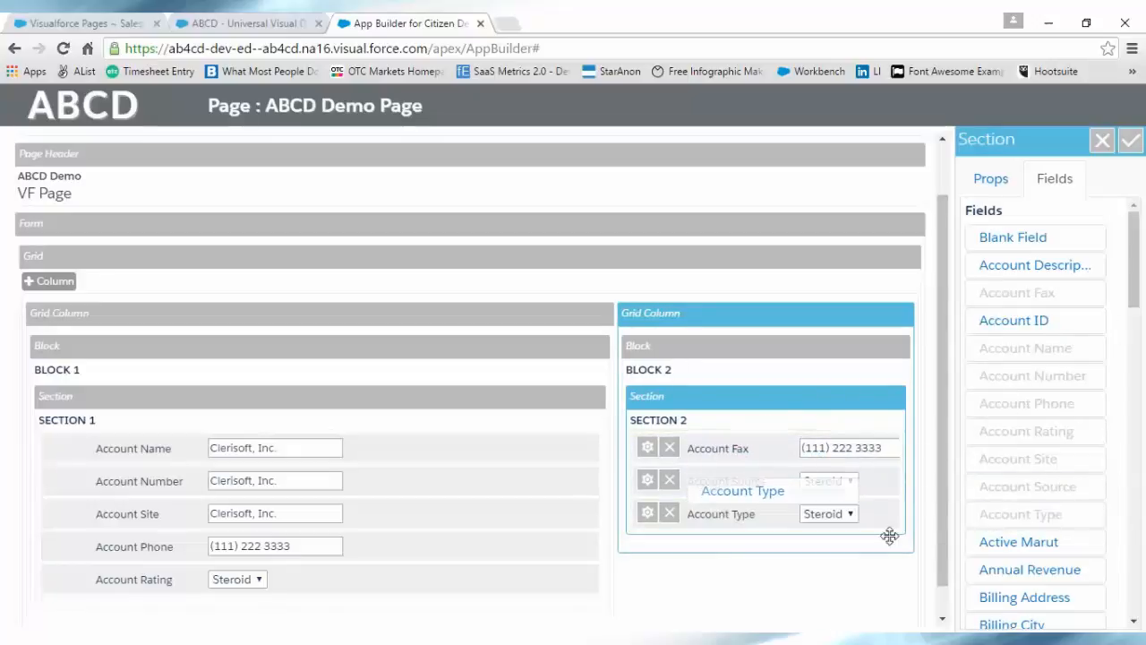
{"action": "left_click_drag", "start_coordinate": [1005, 569], "coordinate": [727, 524]}
{"action": "scroll", "coordinate": [1119, 509], "scroll_direction": "down", "scroll_amount": 2}
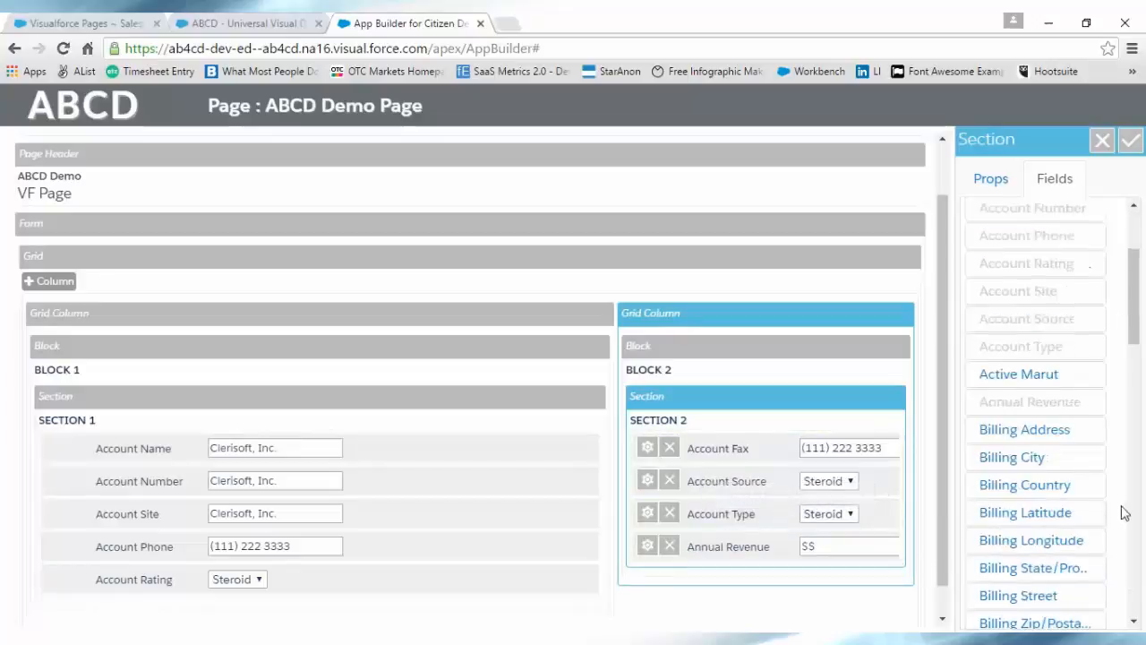
{"action": "left_click_drag", "start_coordinate": [1030, 457], "coordinate": [689, 538]}
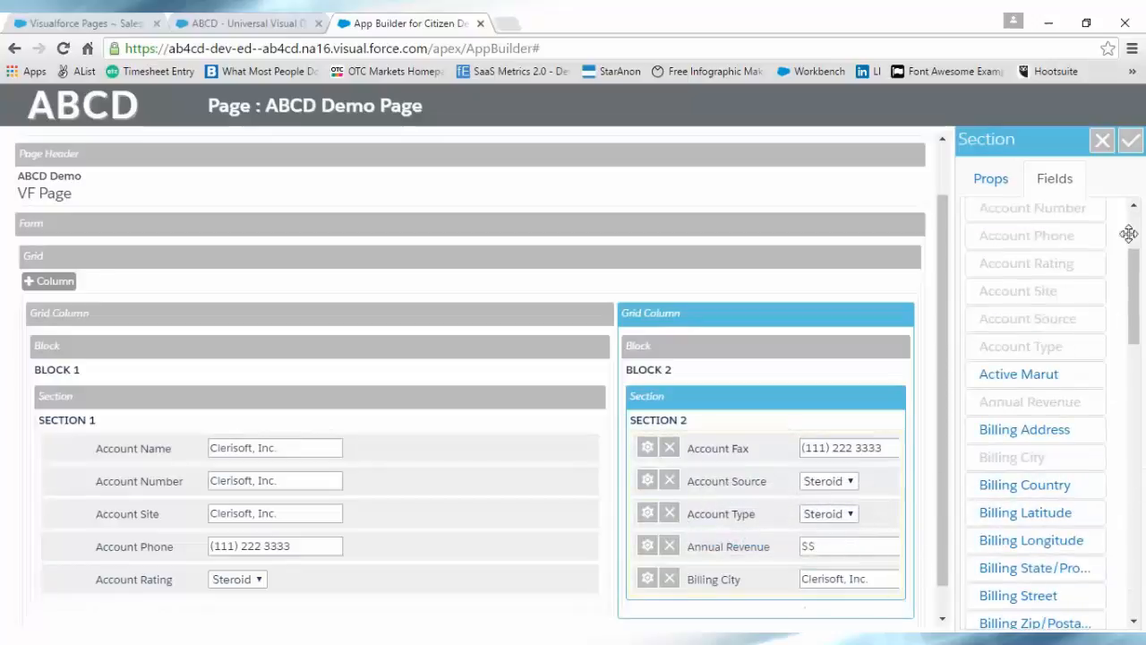
{"action": "left_click", "coordinate": [1128, 141]}
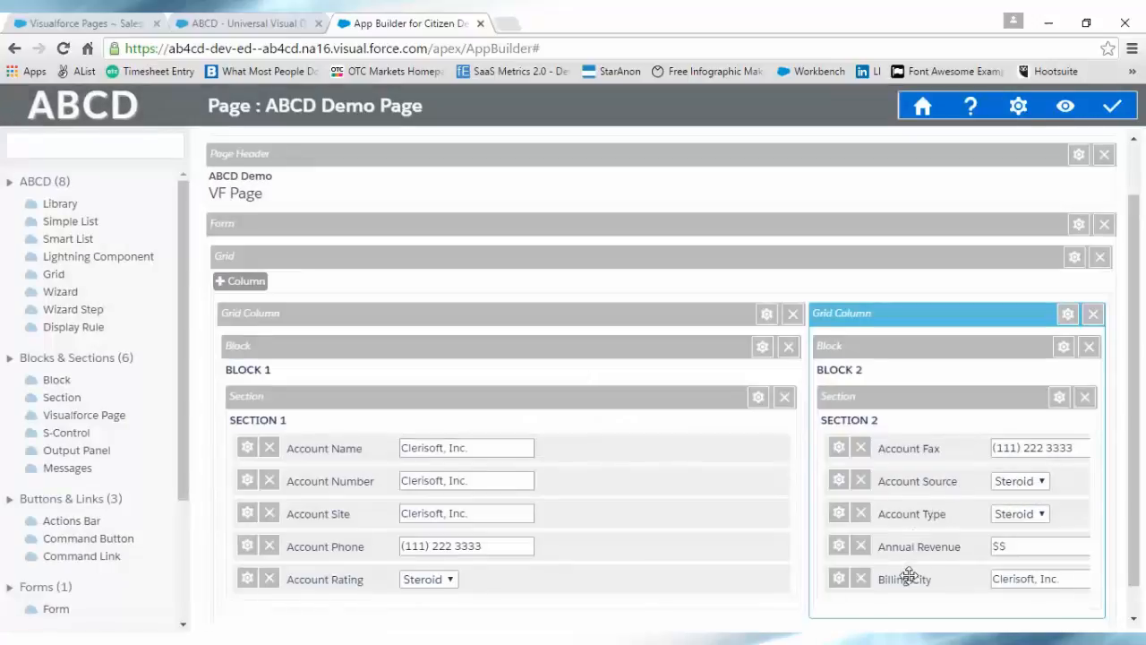
- Save the ABCD Demo Page and open its live preview
{"action": "mouse_move", "coordinate": [907, 514]}
{"action": "left_mouse_down"}
{"action": "mouse_move", "coordinate": [910, 457]}
{"action": "mouse_move", "coordinate": [906, 512]}
{"action": "left_mouse_up"}
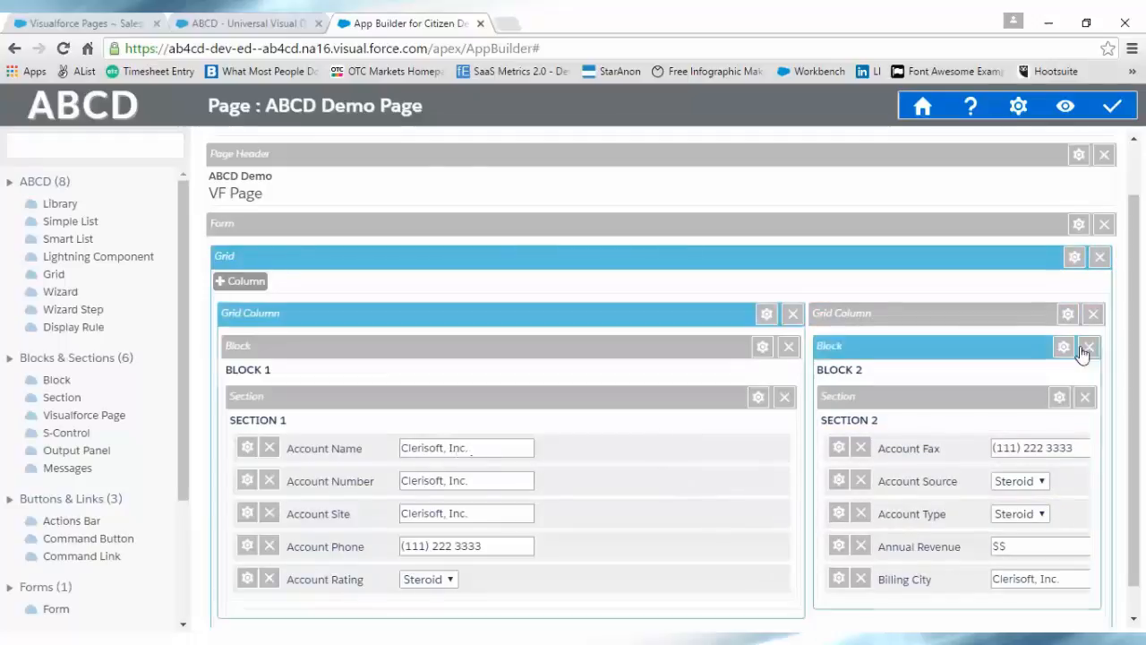
{"action": "left_click", "coordinate": [1113, 115]}
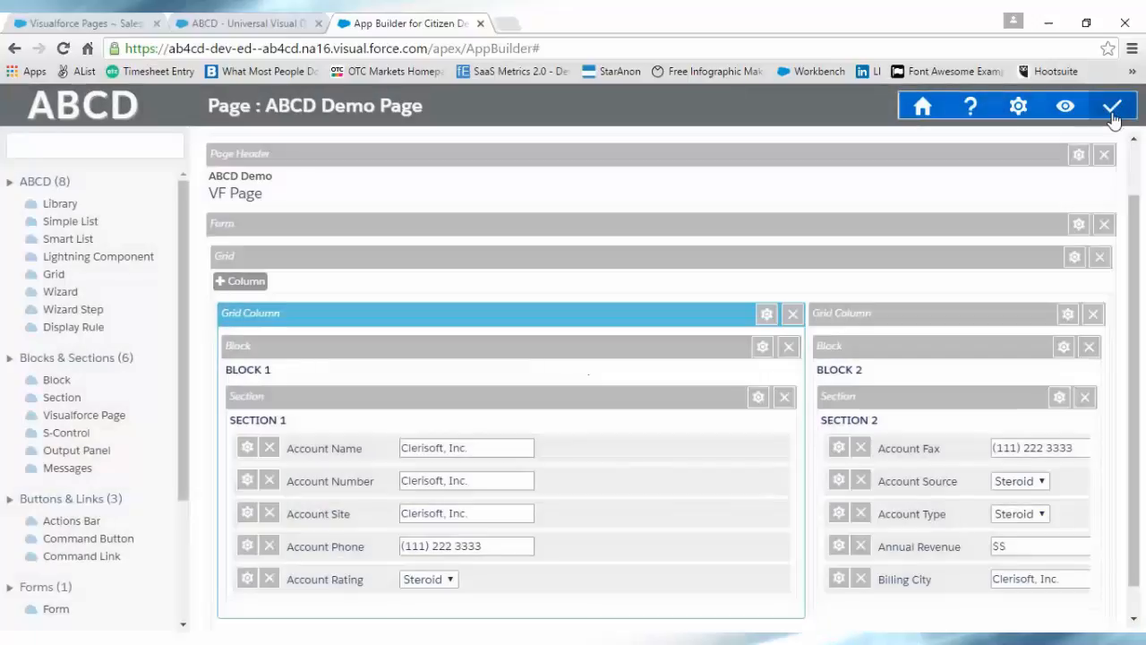
{"action": "left_click", "coordinate": [1067, 113]}
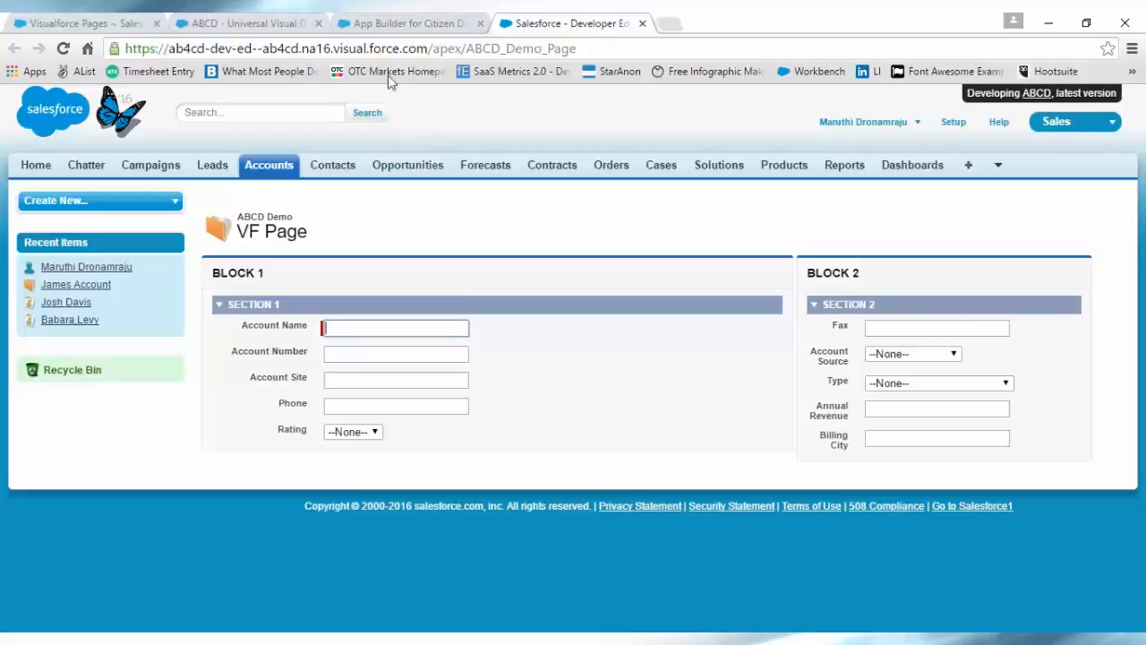
- Switch back to App Builder and give the Account Rating field in SECTION 1 the Id "AR"
{"action": "left_click", "coordinate": [390, 26]}
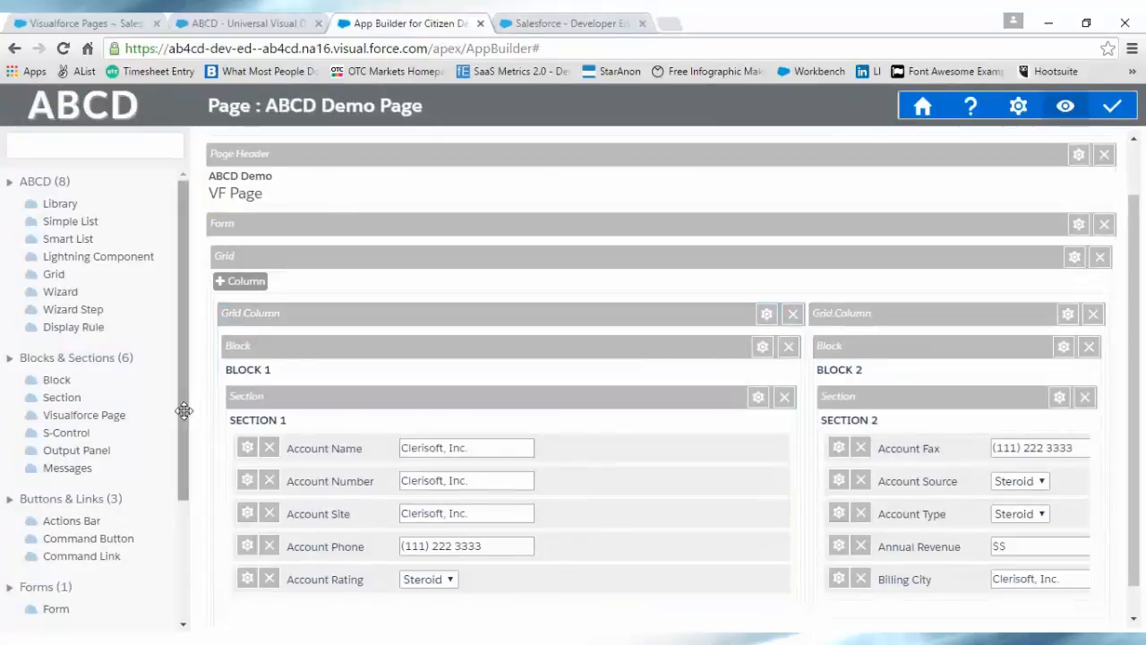
{"action": "left_click_drag", "start_coordinate": [180, 415], "coordinate": [174, 549]}
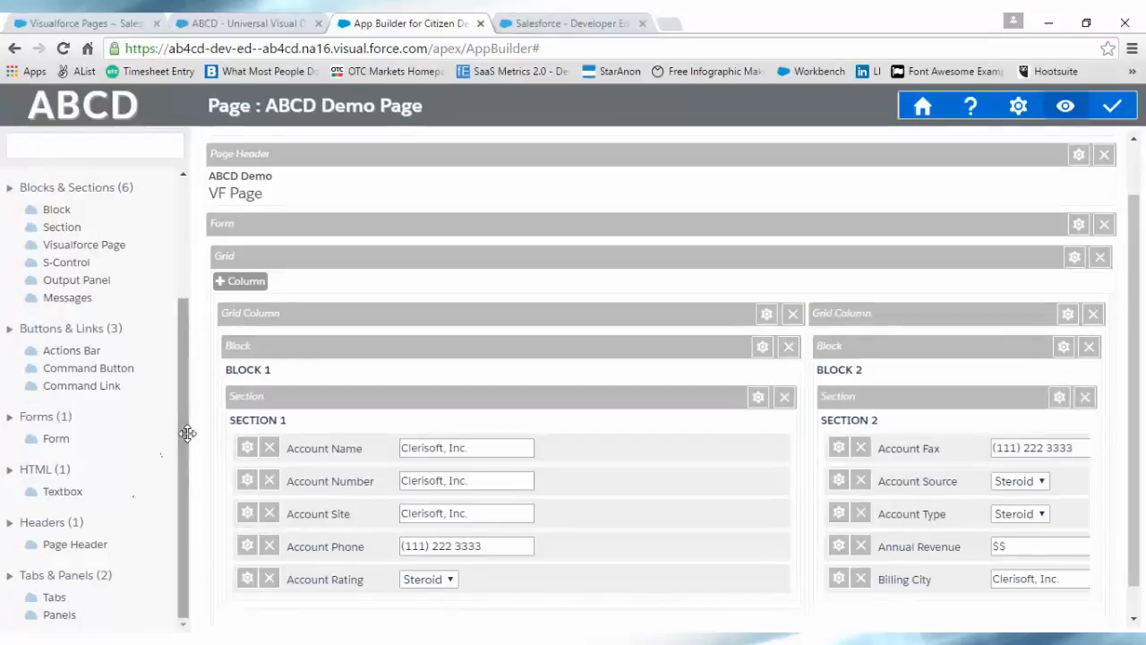
{"action": "left_click_drag", "start_coordinate": [181, 432], "coordinate": [187, 277]}
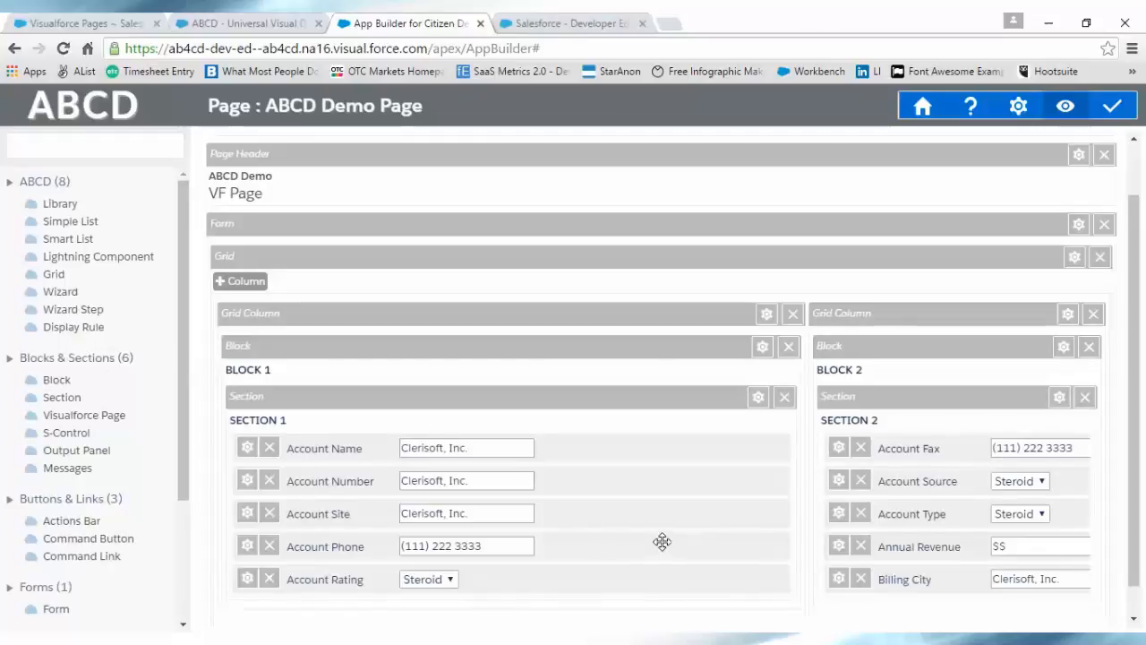
{"action": "scroll", "coordinate": [660, 539], "scroll_direction": "down", "scroll_amount": 1}
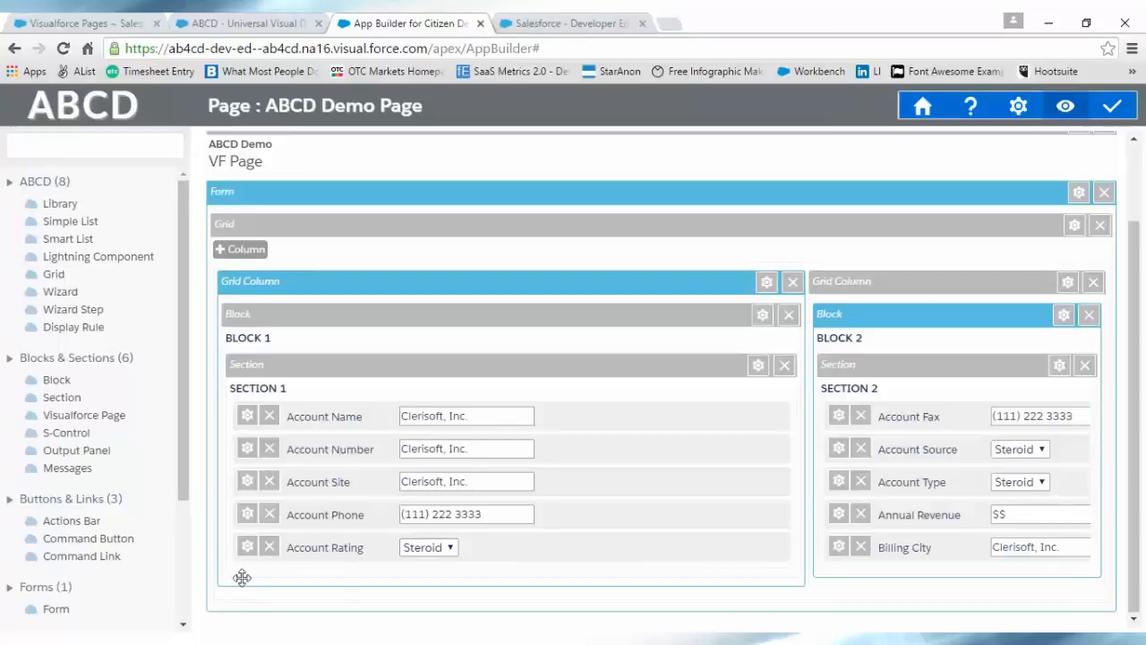
{"action": "left_click", "coordinate": [246, 550]}
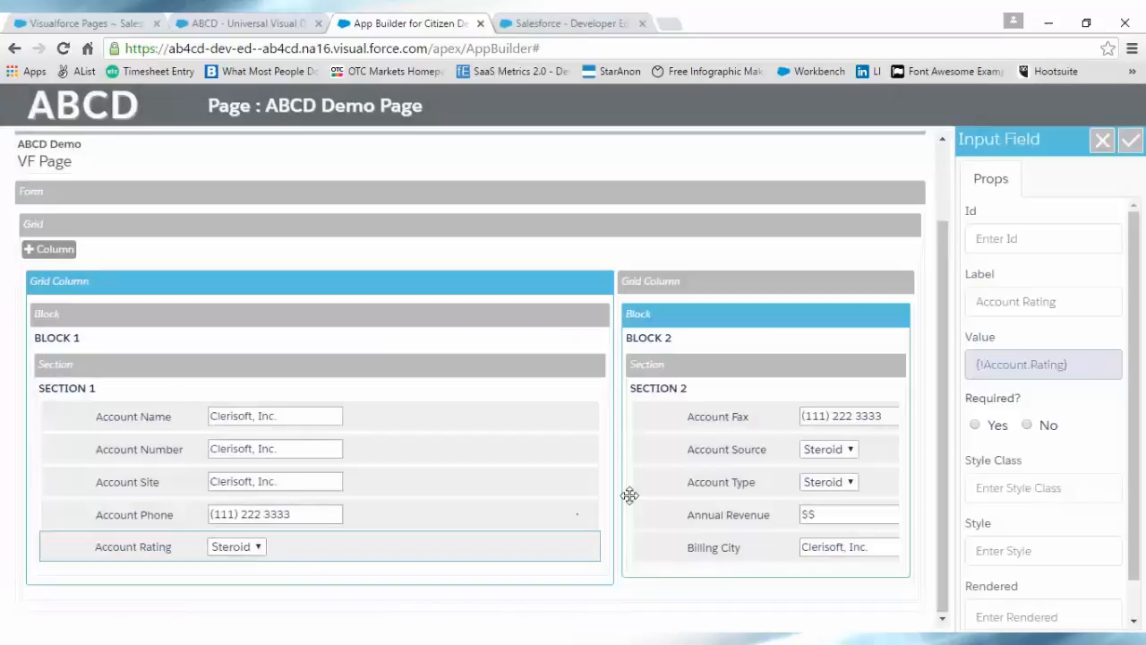
{"action": "left_click", "coordinate": [1032, 243]}
{"action": "type", "text": "AR"}
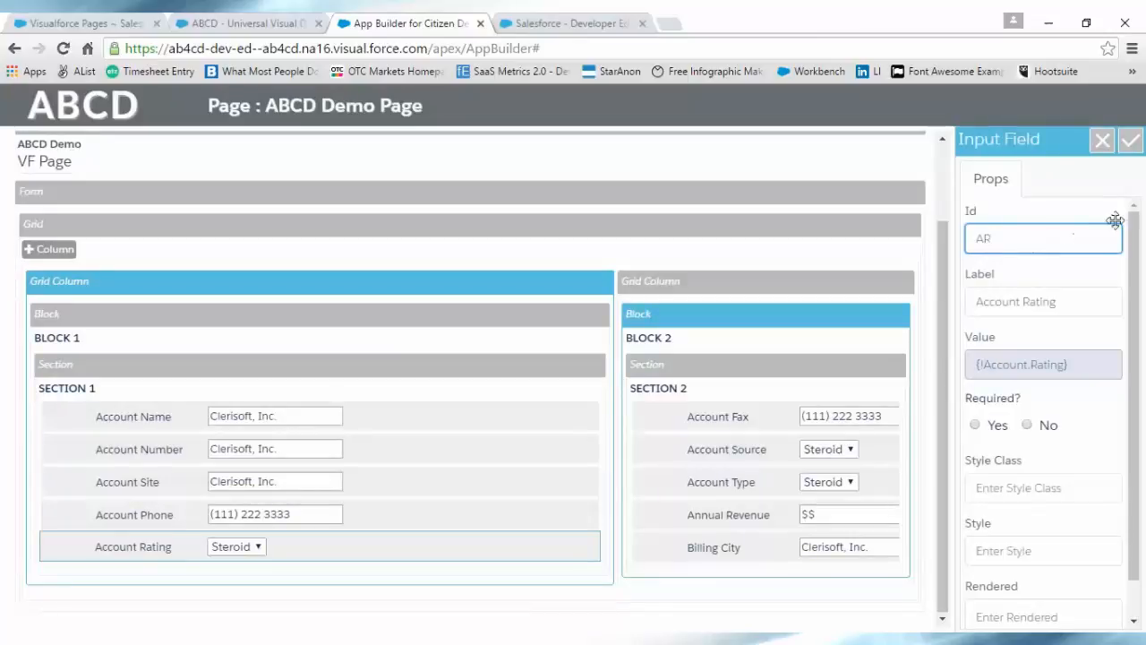
{"action": "left_click", "coordinate": [1129, 142]}
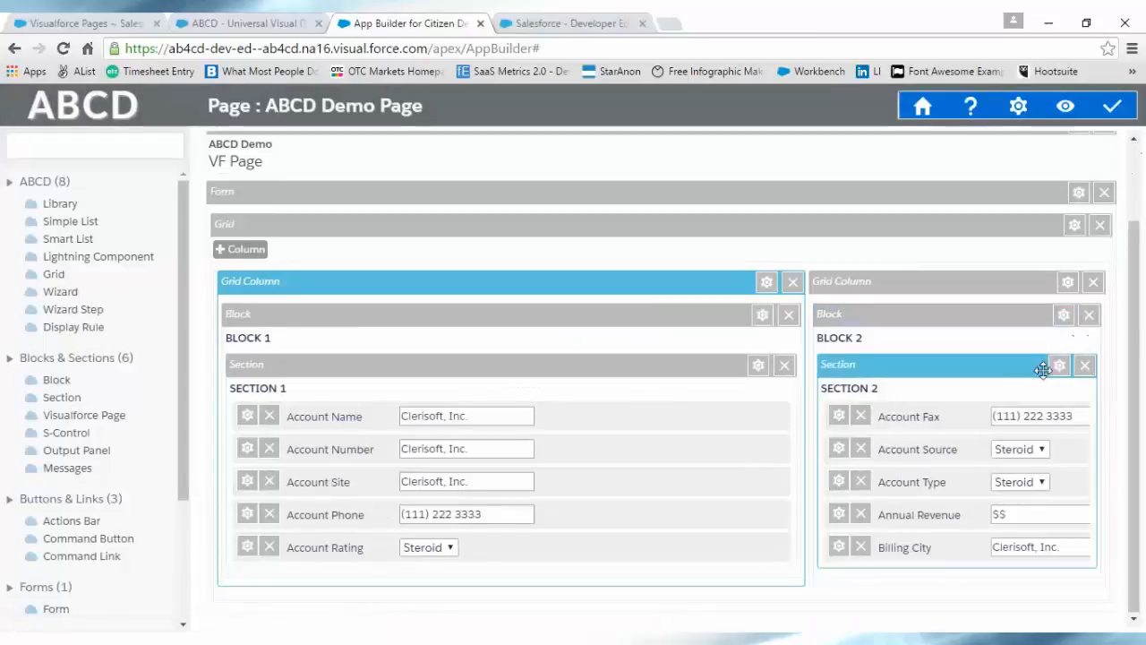
- Set the Rendered condition of the Grid column holding BLOCK 2 to {!Account.Rating='Hot'} and save the page
{"action": "left_click", "coordinate": [1067, 284]}
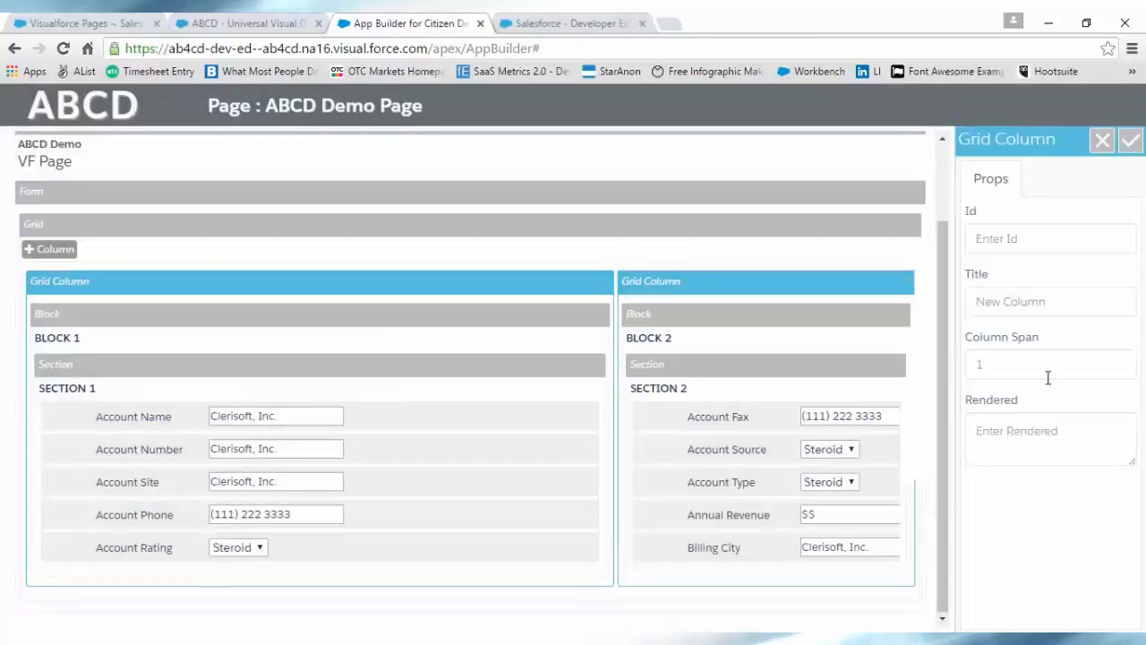
{"action": "left_click", "coordinate": [1036, 430]}
{"action": "type", "text": "{!"}
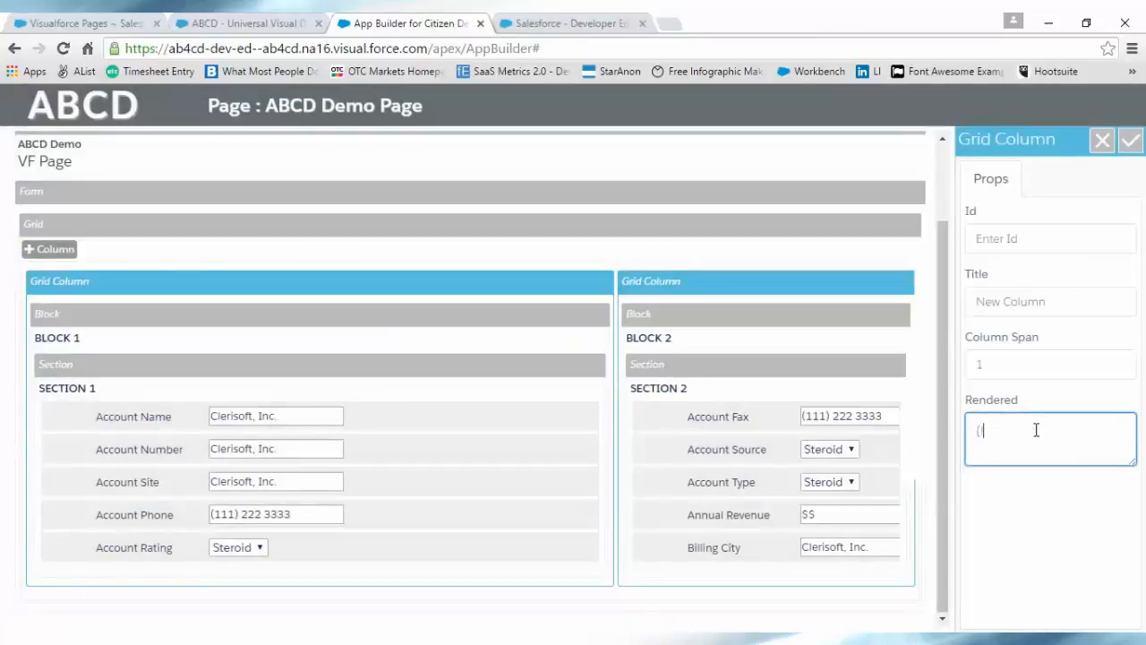
{"action": "type", "text": "Account.Rating="}
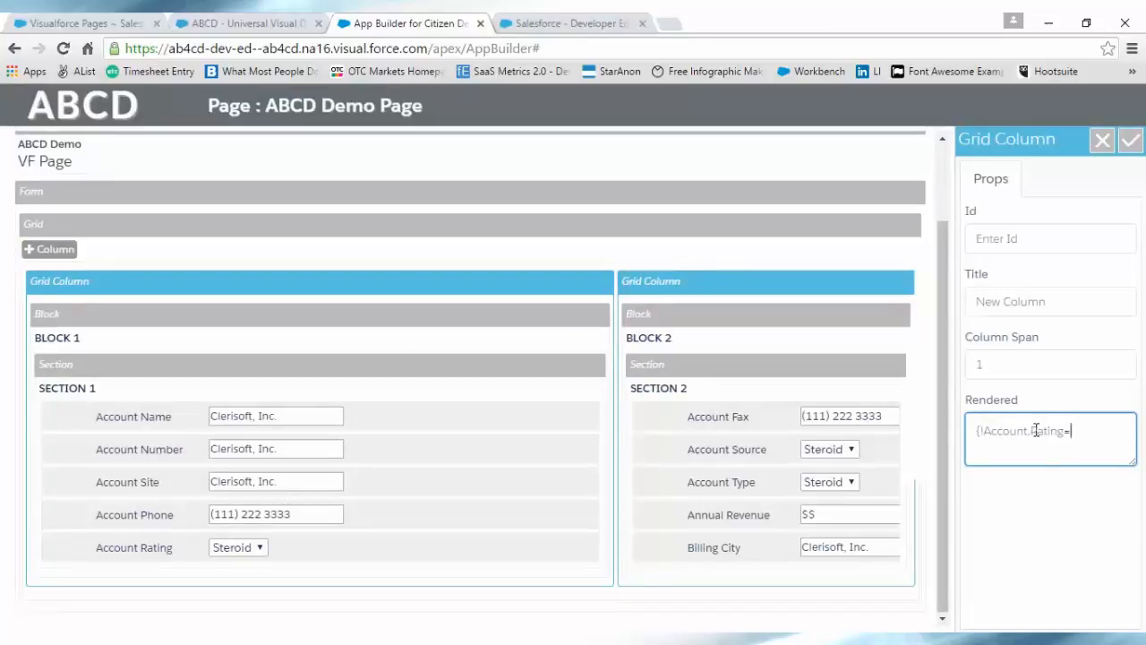
{"action": "type", "text": "'Hot'}"}
{"action": "left_click_drag", "start_coordinate": [1099, 430], "coordinate": [980, 454]}
{"action": "left_click", "coordinate": [1127, 144]}
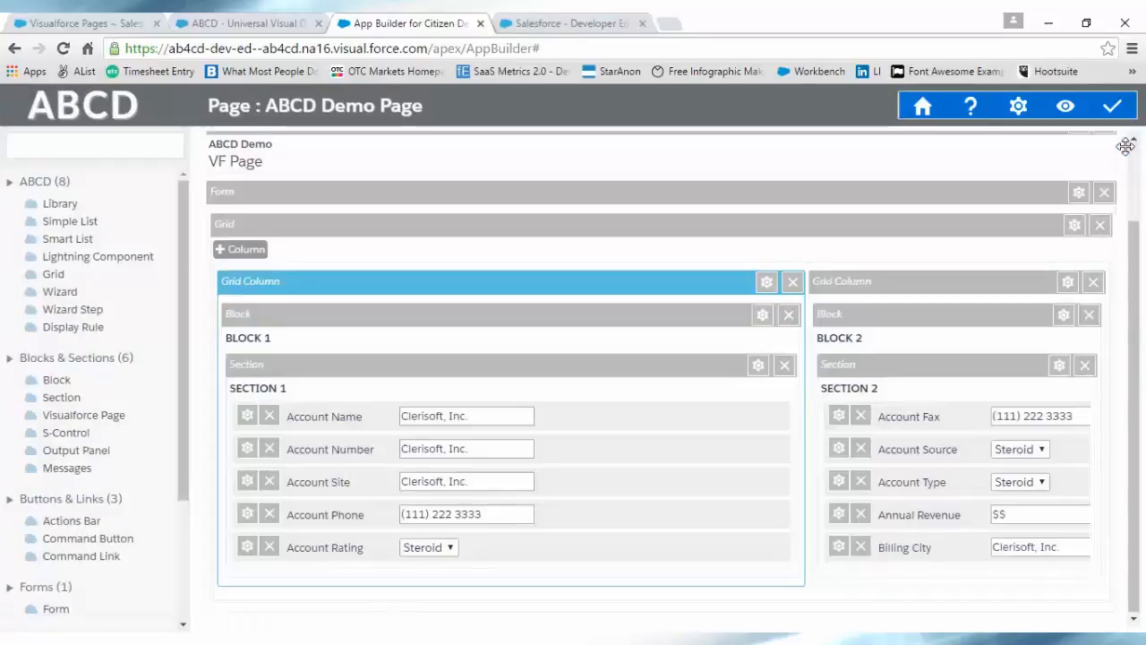
{"action": "left_click", "coordinate": [1112, 110]}
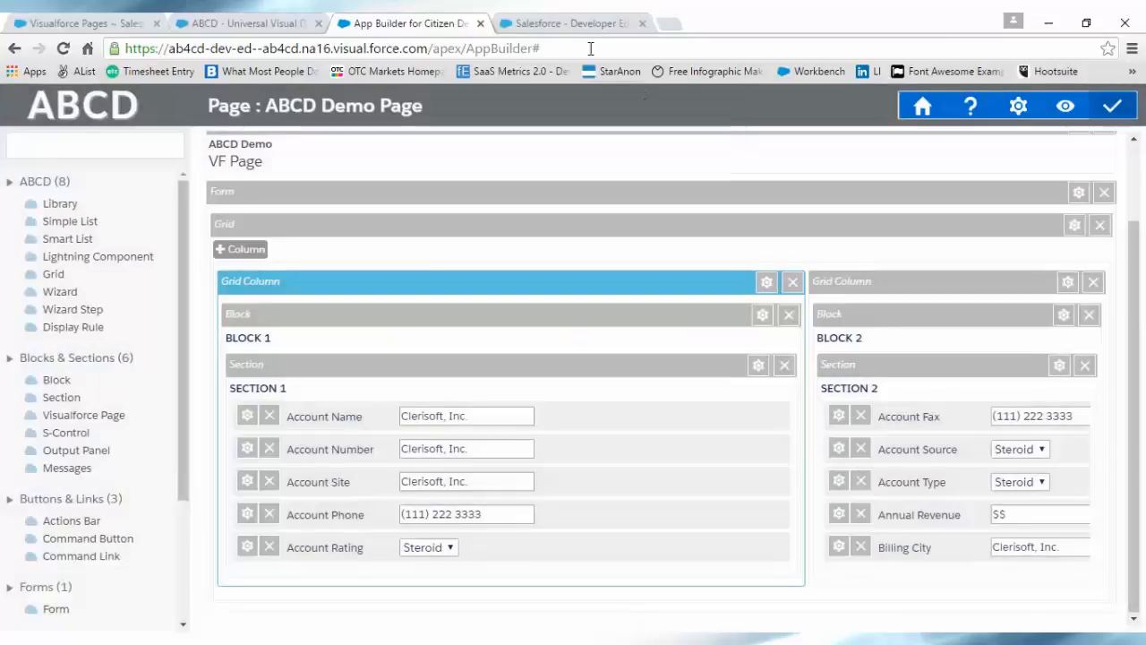
- Reload the ABCD Demo Page preview and set Rating to Hot to test the column's display condition
{"action": "left_click", "coordinate": [567, 25]}
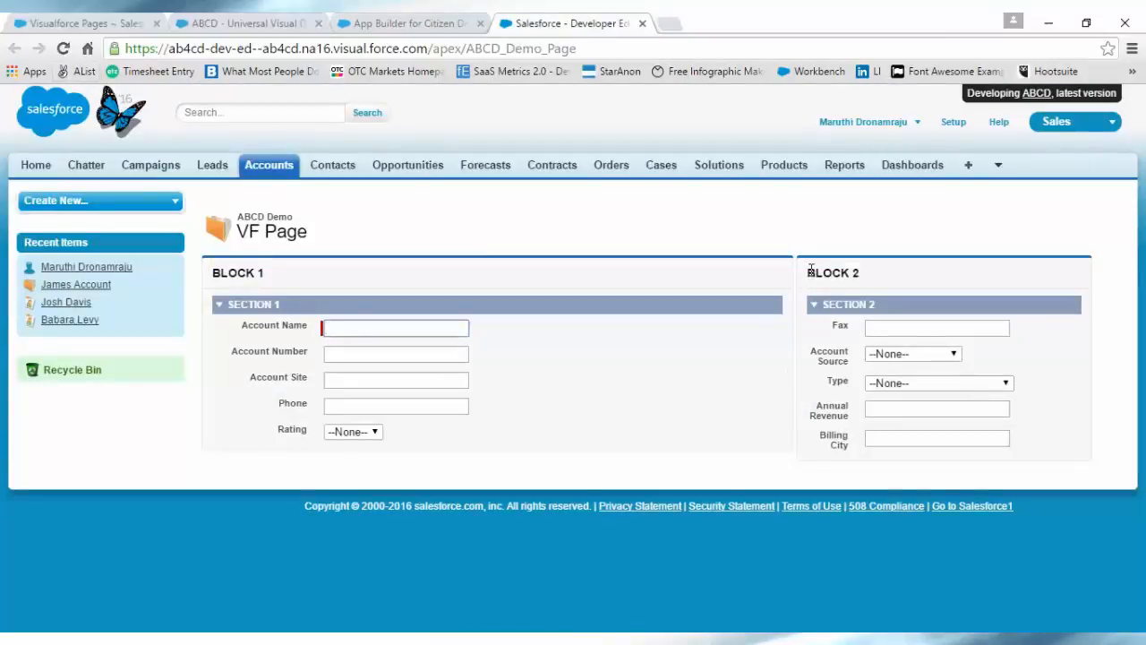
{"action": "left_click_drag", "start_coordinate": [809, 272], "coordinate": [895, 272]}
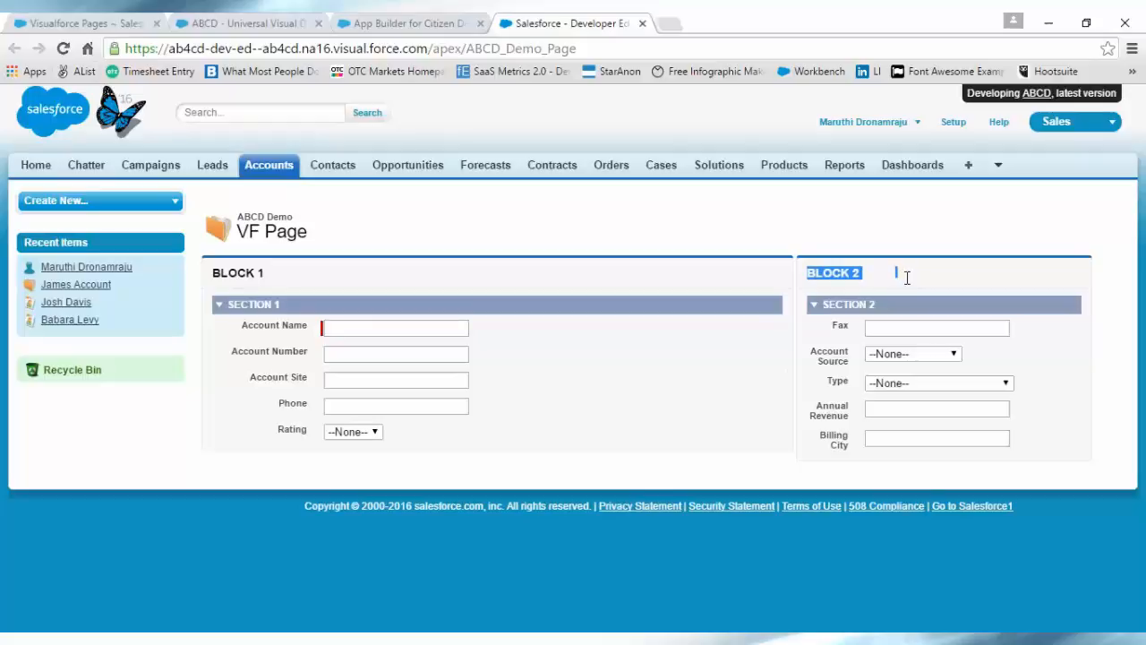
{"action": "left_click", "coordinate": [63, 50]}
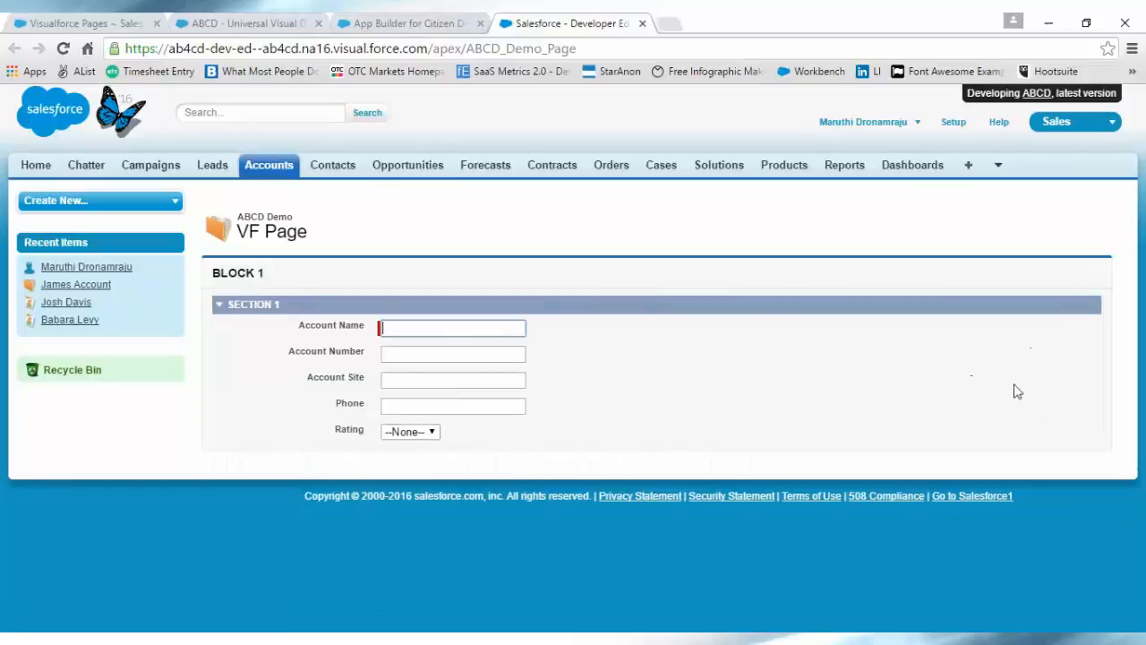
{"action": "left_click", "coordinate": [421, 431]}
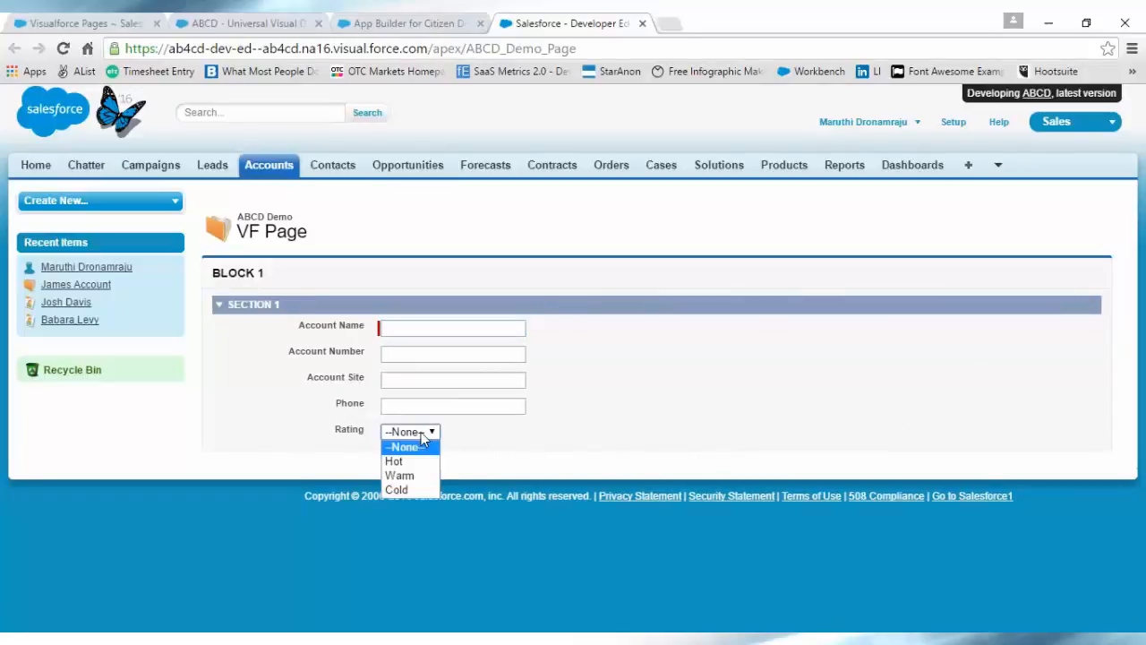
{"action": "left_click", "coordinate": [417, 461]}
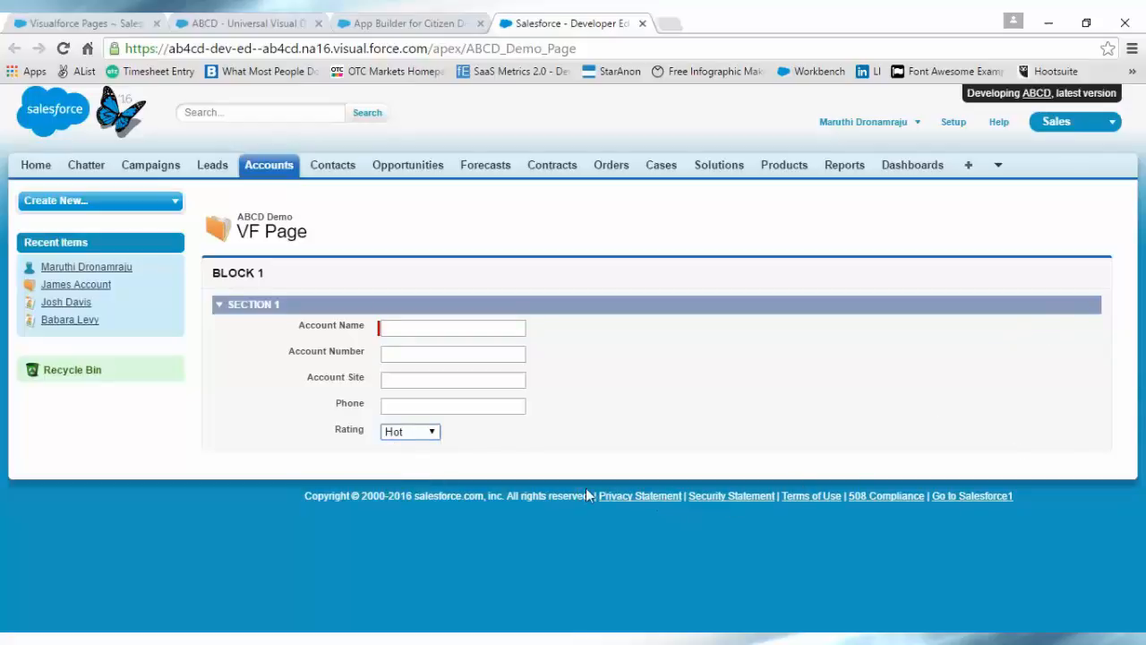
- Switch back to App Builder and collapse BLOCK 1, BLOCK 2, the wider Grid column and the Grid
{"action": "left_click", "coordinate": [374, 27]}
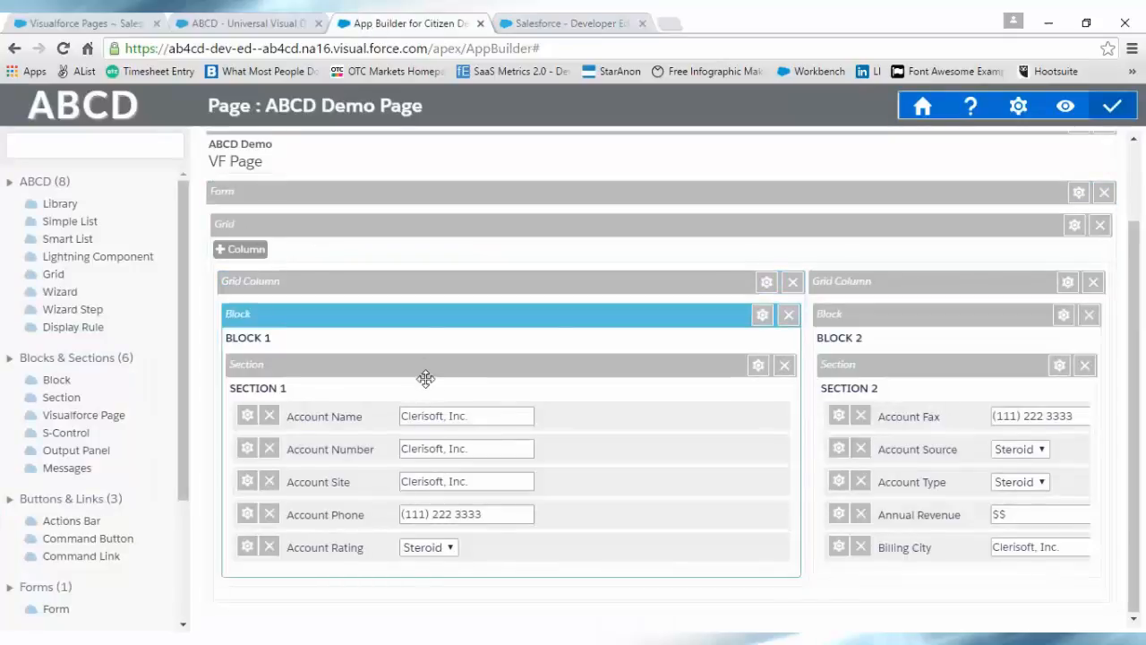
{"action": "left_click", "coordinate": [405, 319]}
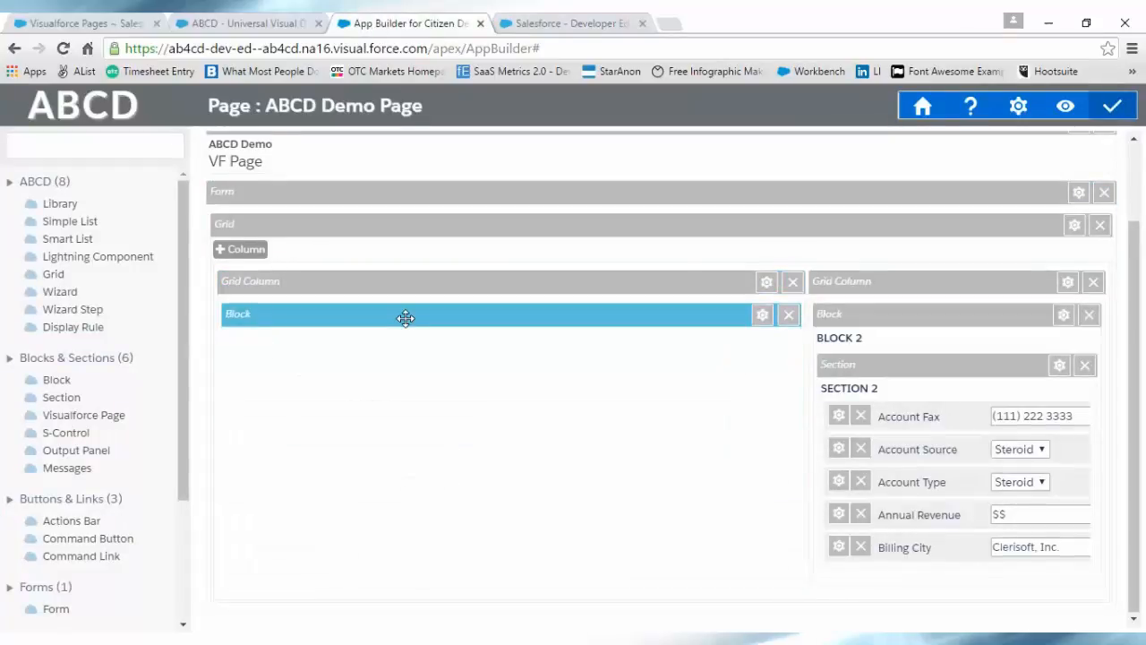
{"action": "left_click", "coordinate": [869, 315]}
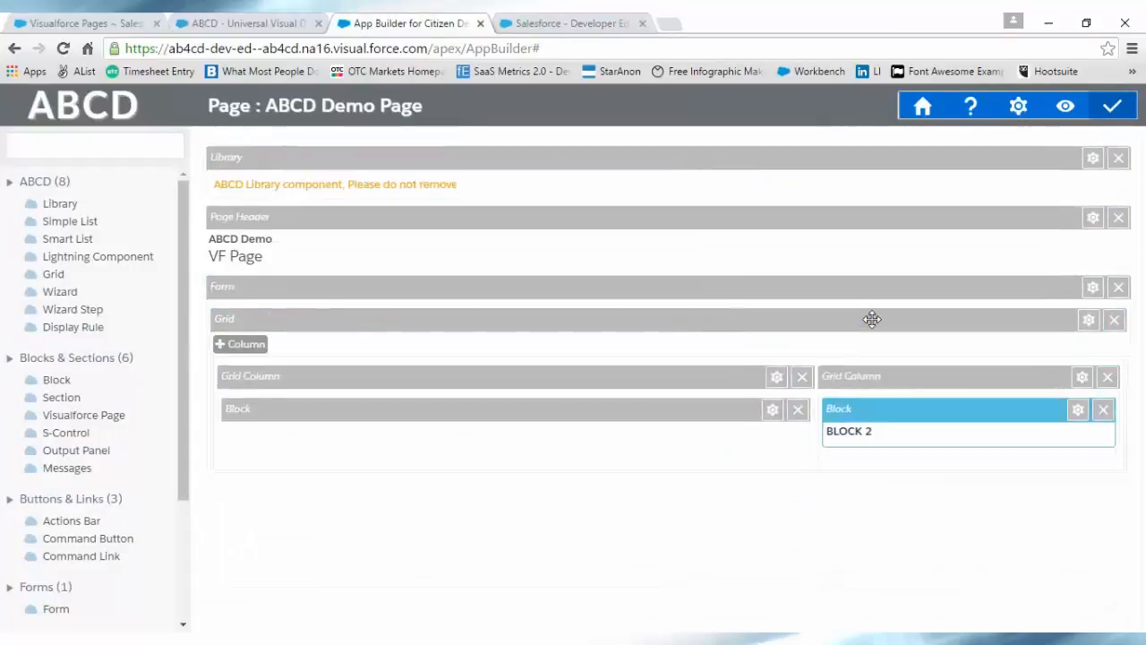
{"action": "left_click", "coordinate": [387, 381]}
{"action": "left_click", "coordinate": [597, 318]}
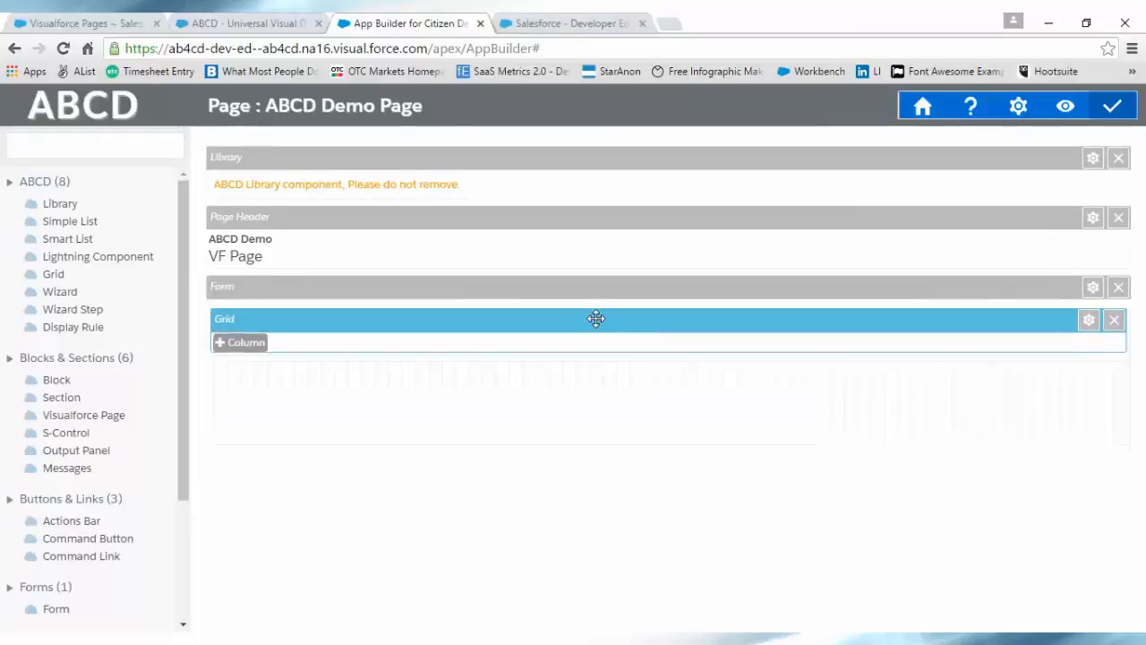
{"action": "left_click_drag", "start_coordinate": [63, 327], "coordinate": [245, 326]}
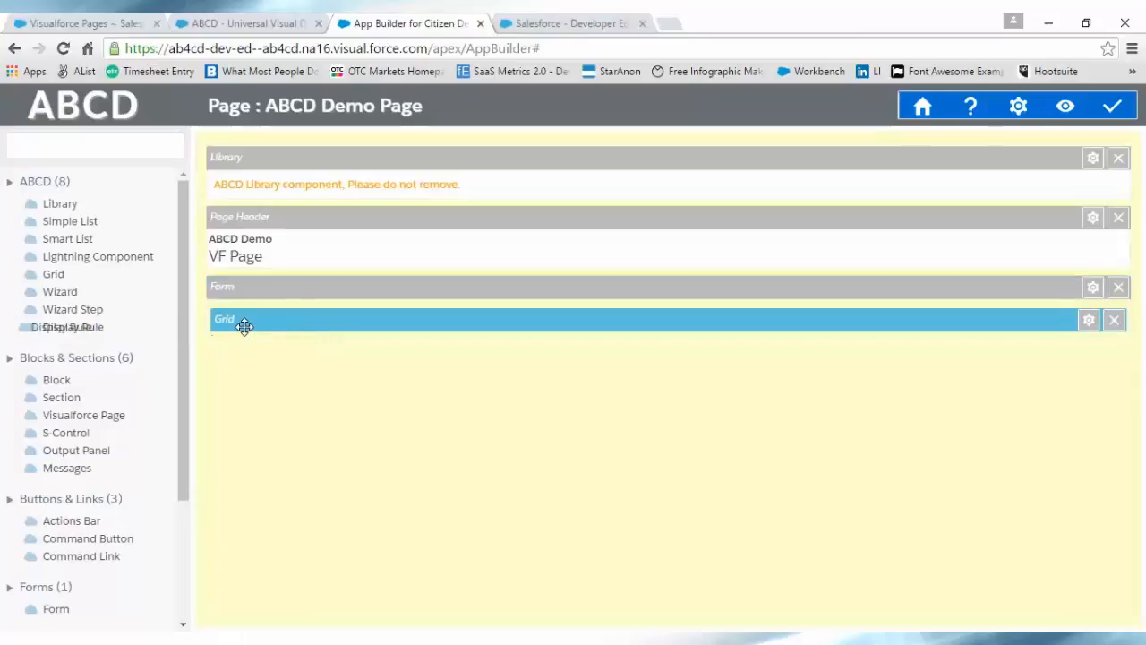
{"action": "left_click_drag", "start_coordinate": [84, 325], "coordinate": [269, 321]}
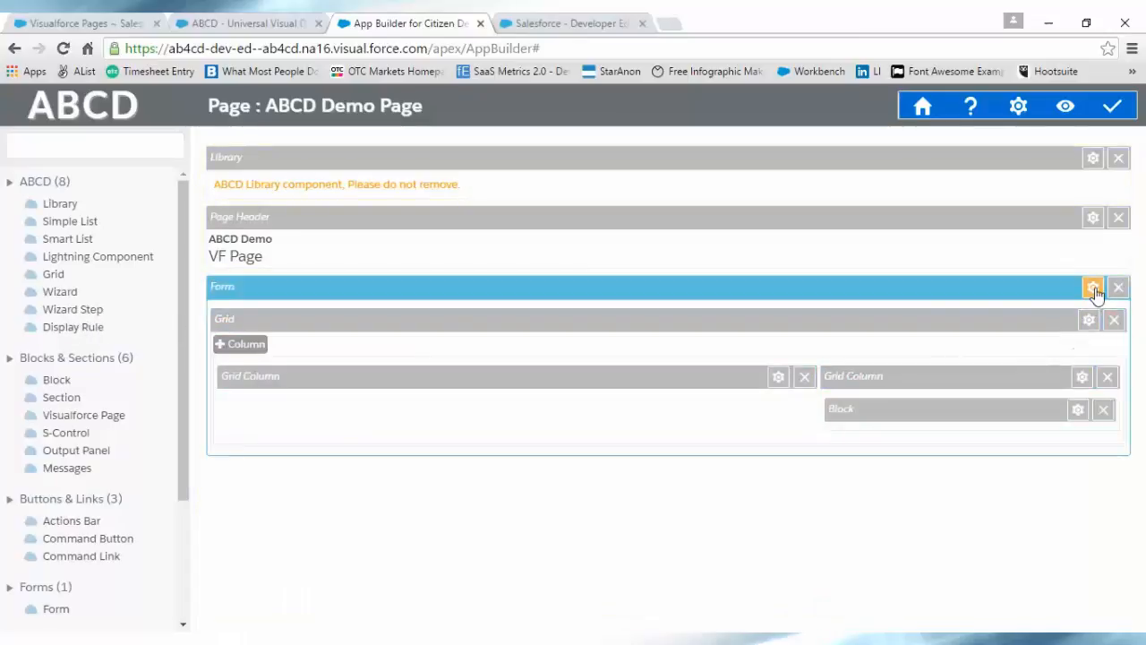
{"action": "left_click", "coordinate": [1095, 289]}
{"action": "left_click", "coordinate": [1131, 143]}
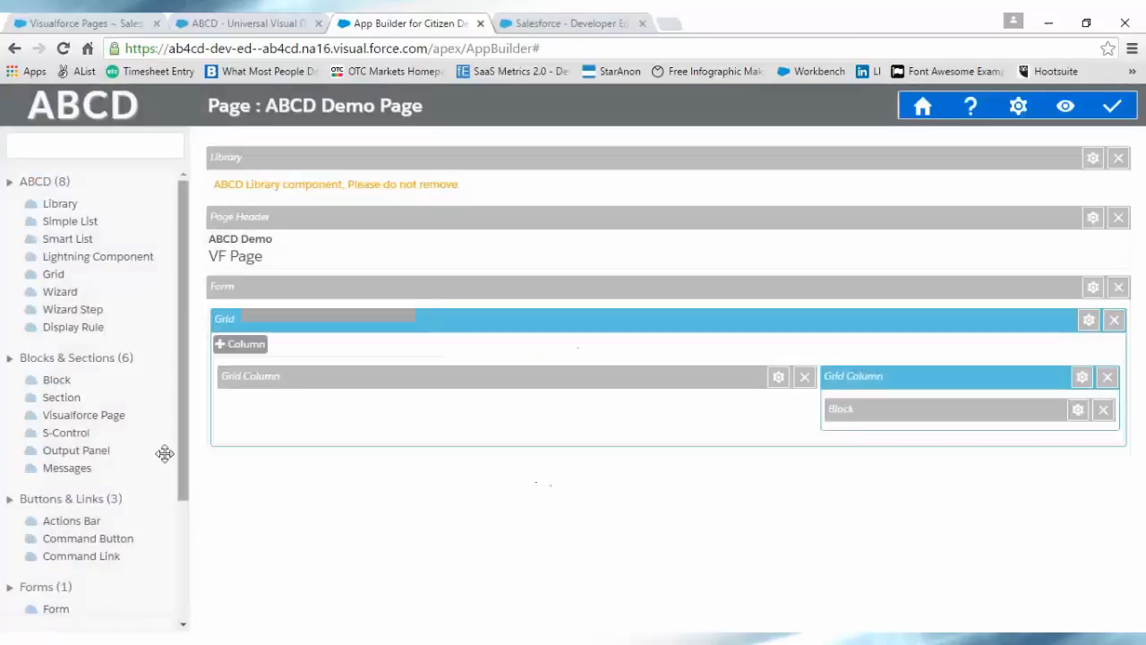
- Add a Display Rule component to the Form with the rule name DR and the Field Id AR
{"action": "left_click_drag", "start_coordinate": [82, 326], "coordinate": [304, 295]}
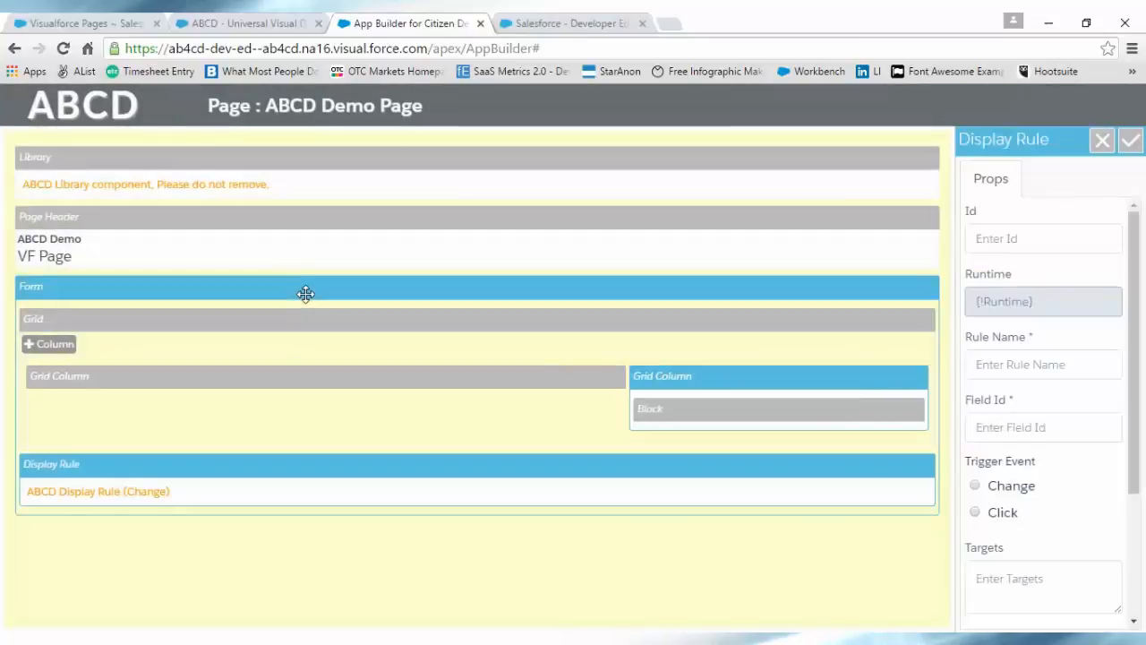
{"action": "left_click", "coordinate": [667, 374]}
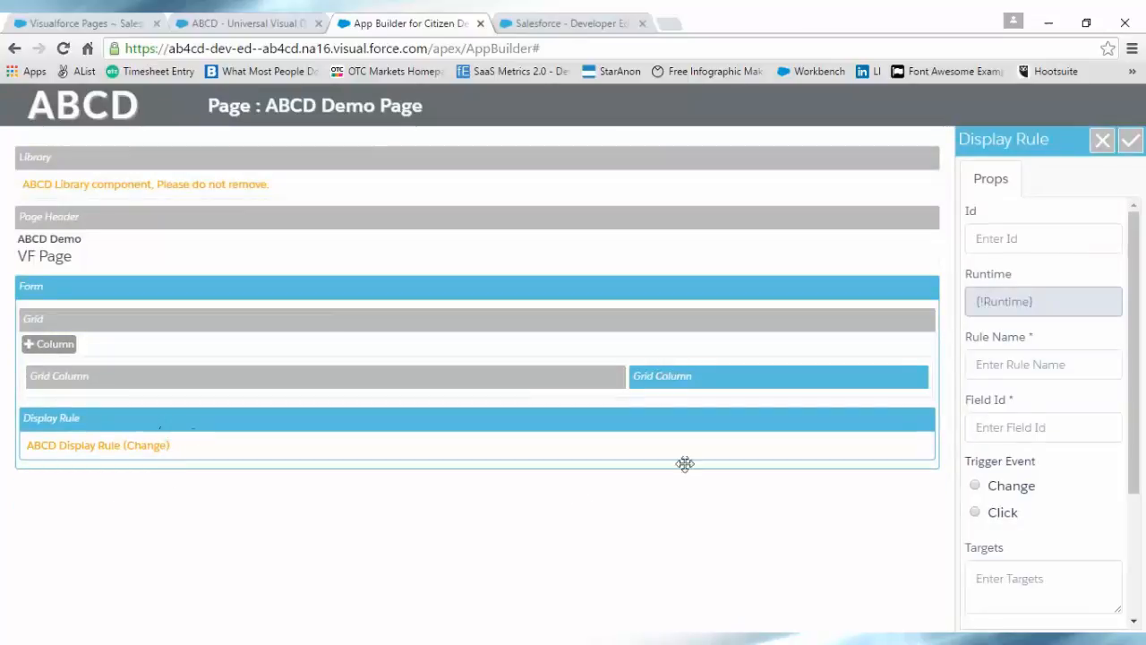
{"action": "left_click", "coordinate": [1000, 367]}
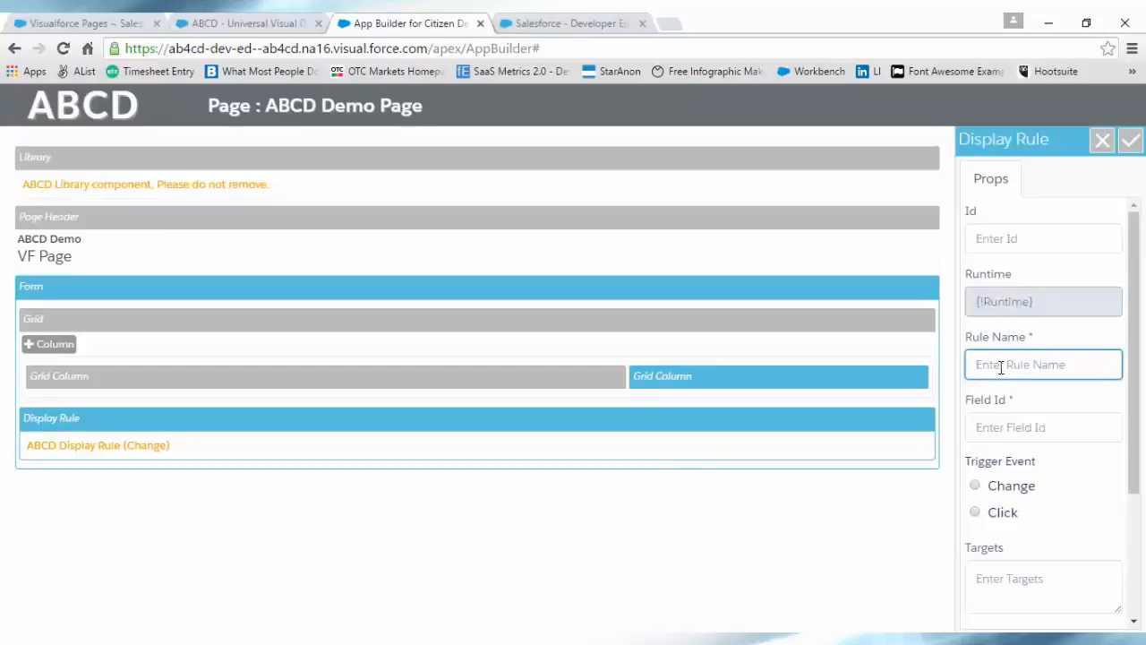
{"action": "type", "text": "DR"}
{"action": "left_click", "coordinate": [1017, 435]}
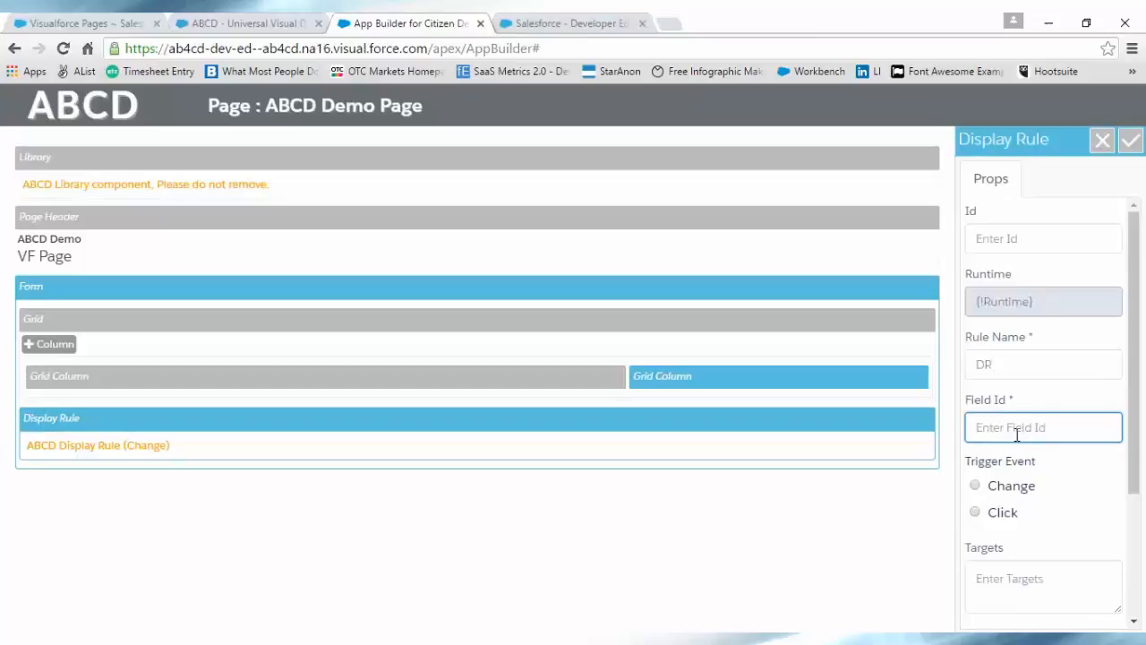
{"action": "type", "text": "AR"}
{"action": "left_click_drag", "start_coordinate": [988, 427], "coordinate": [980, 427]}
- Set the Display Rule's trigger event to Change and its target to F1, apply the properties and save the page
{"action": "left_click", "coordinate": [975, 487]}
{"action": "left_click", "coordinate": [993, 578]}
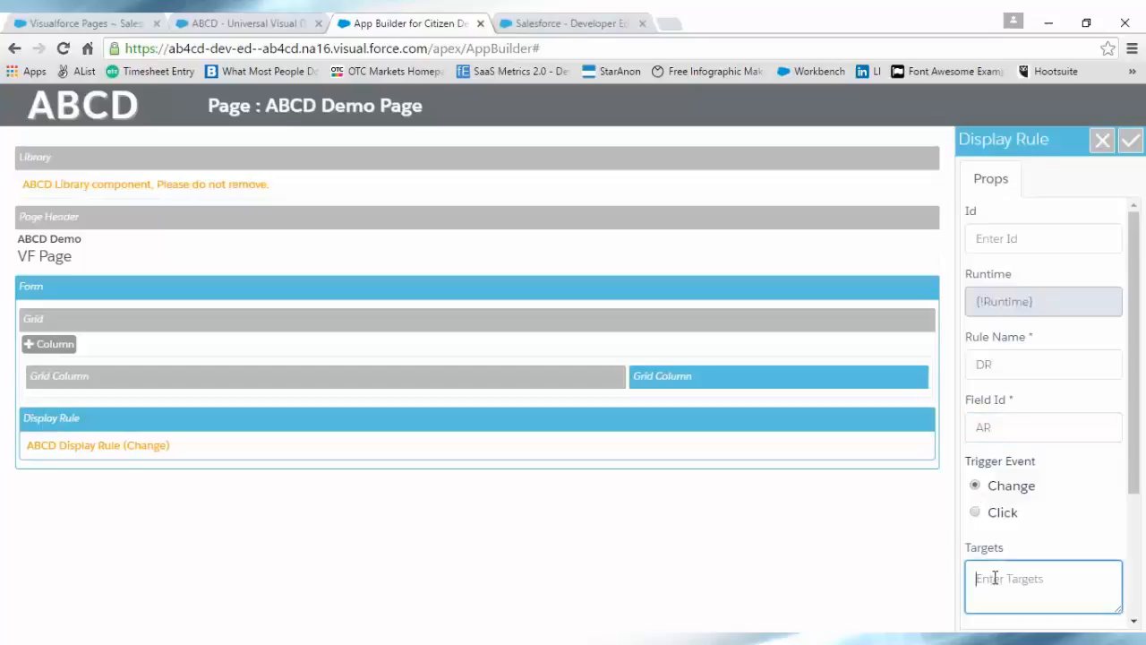
{"action": "type", "text": "F1"}
{"action": "left_click", "coordinate": [1131, 148]}
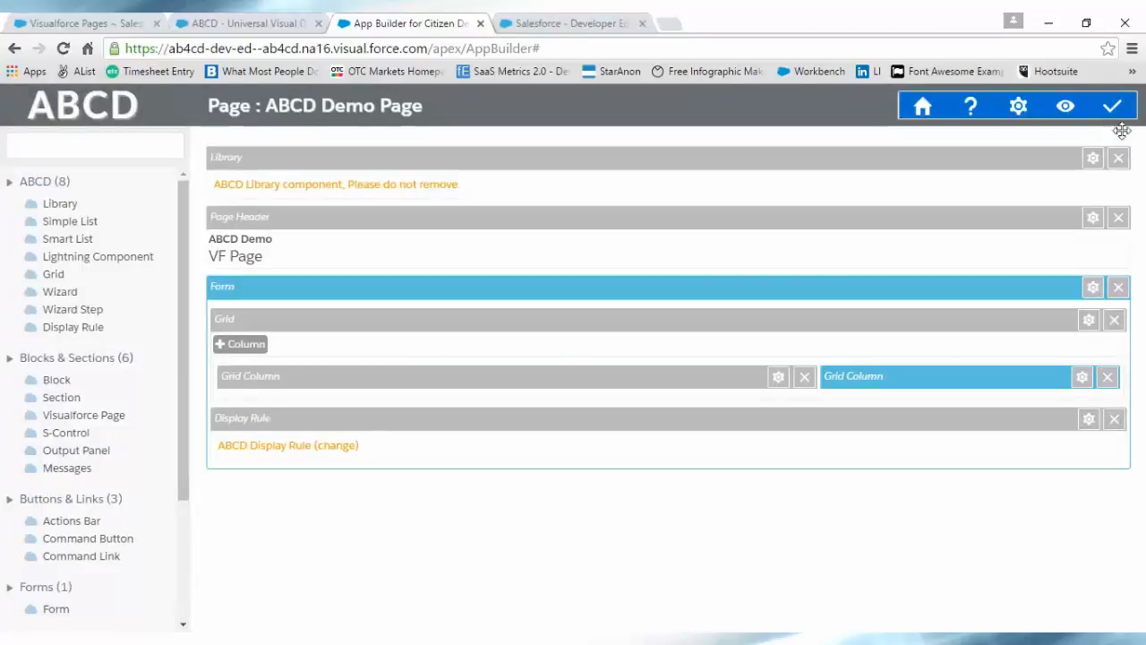
{"action": "left_click", "coordinate": [1115, 108]}
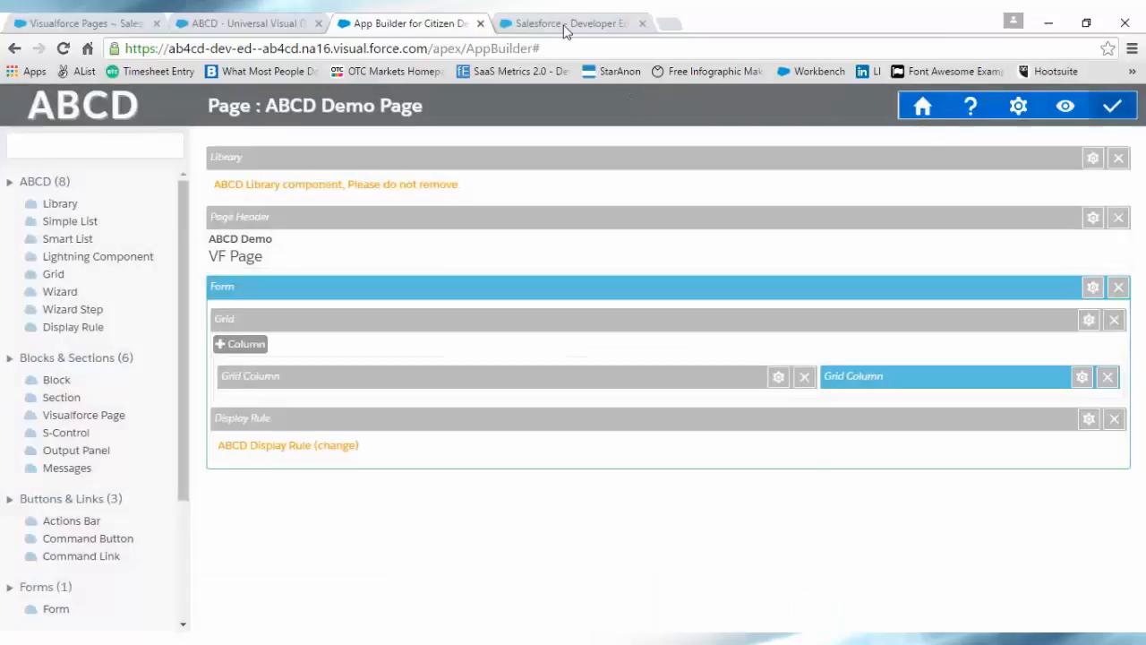
- Switch to the ABCD Demo Page preview, reload it, enter the Account Name Test and set Rating to Warm
{"action": "left_click", "coordinate": [564, 27]}
{"action": "left_click", "coordinate": [63, 48]}
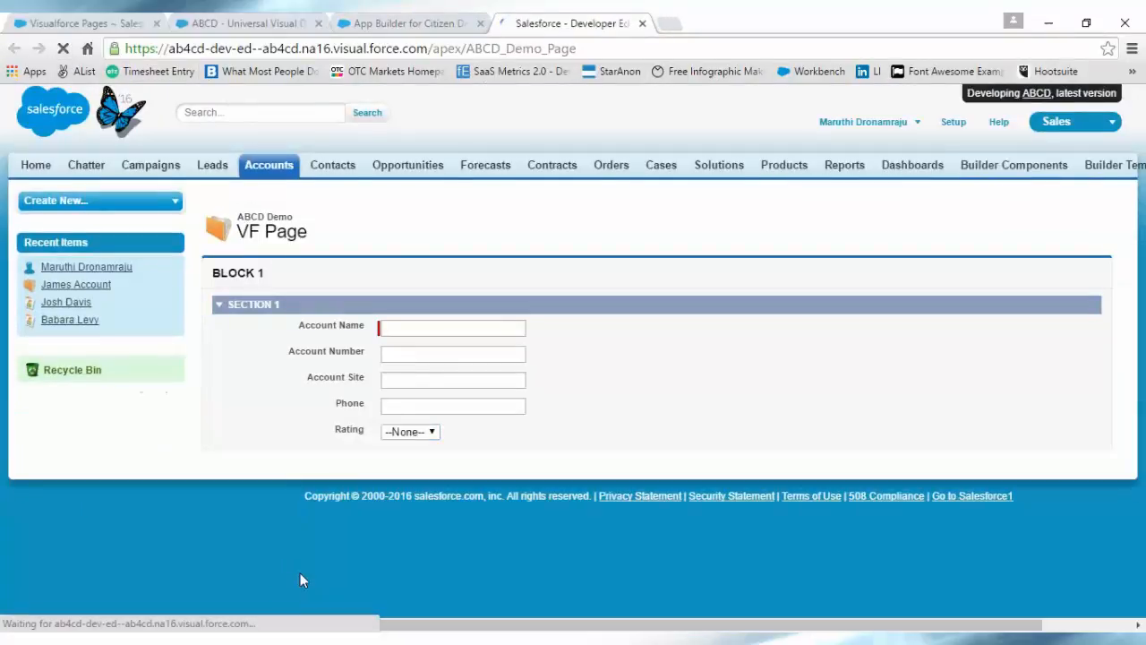
{"action": "left_click", "coordinate": [412, 329]}
{"action": "type", "text": "Test"}
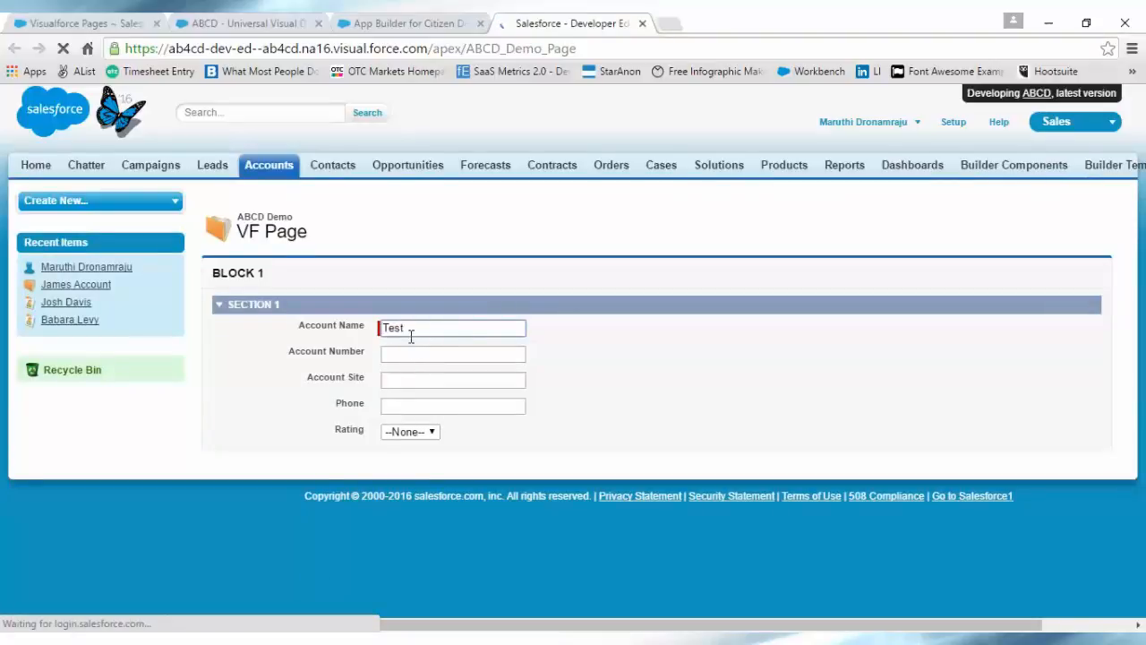
{"action": "left_click", "coordinate": [414, 432]}
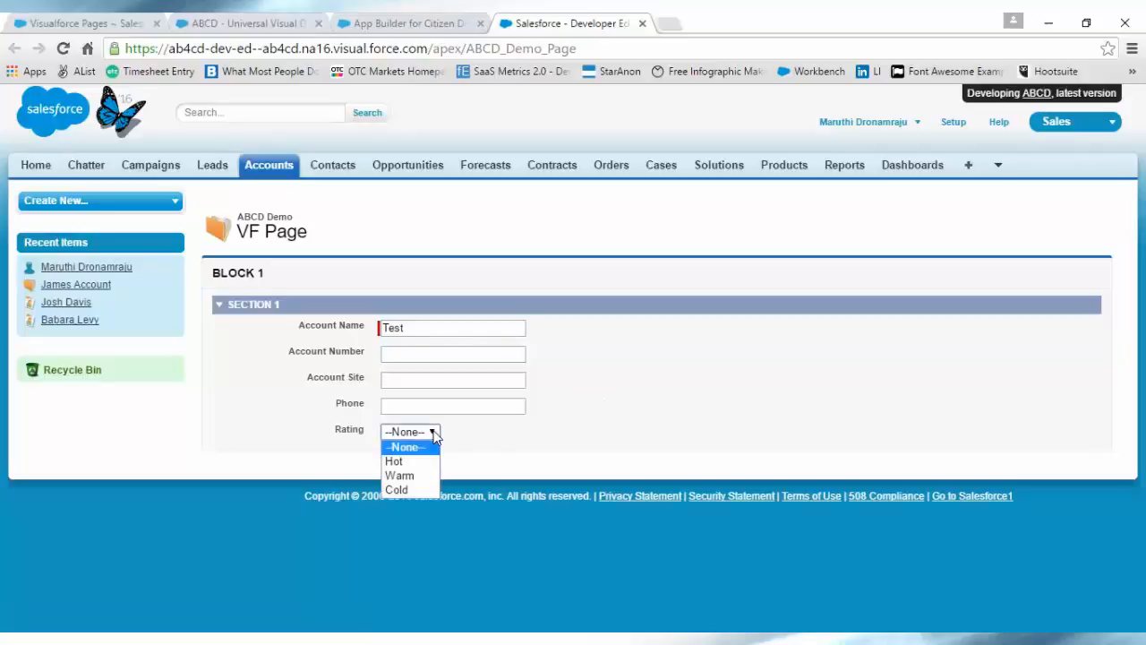
{"action": "left_click", "coordinate": [423, 476]}
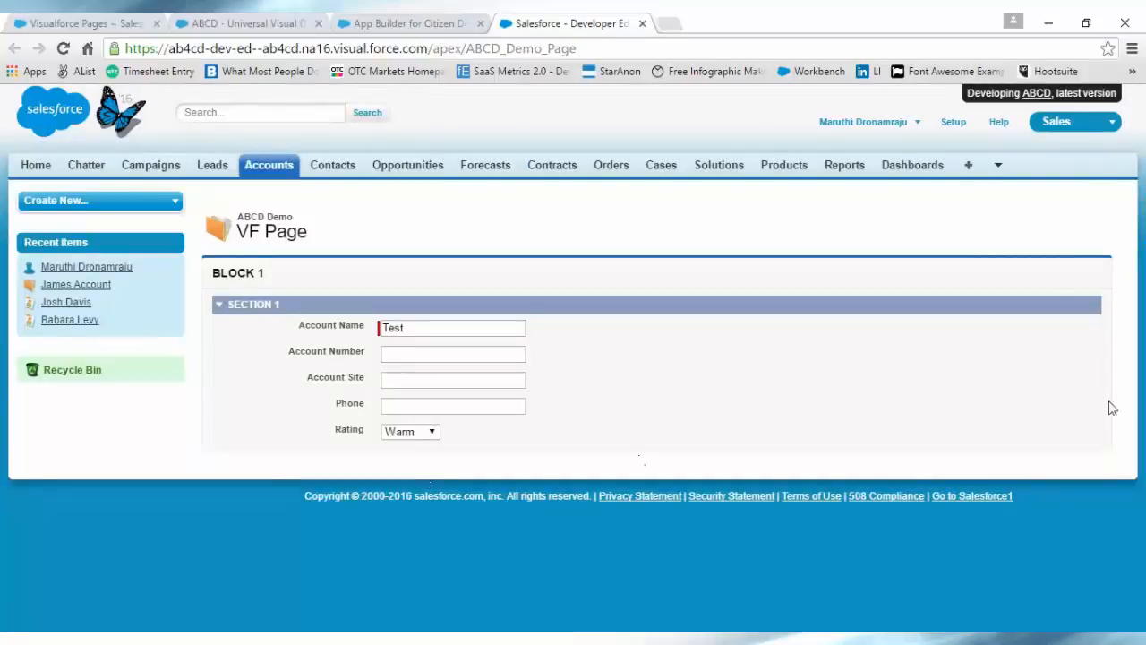
- Test the Display Rule by setting Rating to Cold, Hot and Warm in turn
{"action": "left_click", "coordinate": [414, 432]}
{"action": "left_click", "coordinate": [417, 491]}
{"action": "left_click", "coordinate": [417, 435]}
{"action": "left_click", "coordinate": [417, 460]}
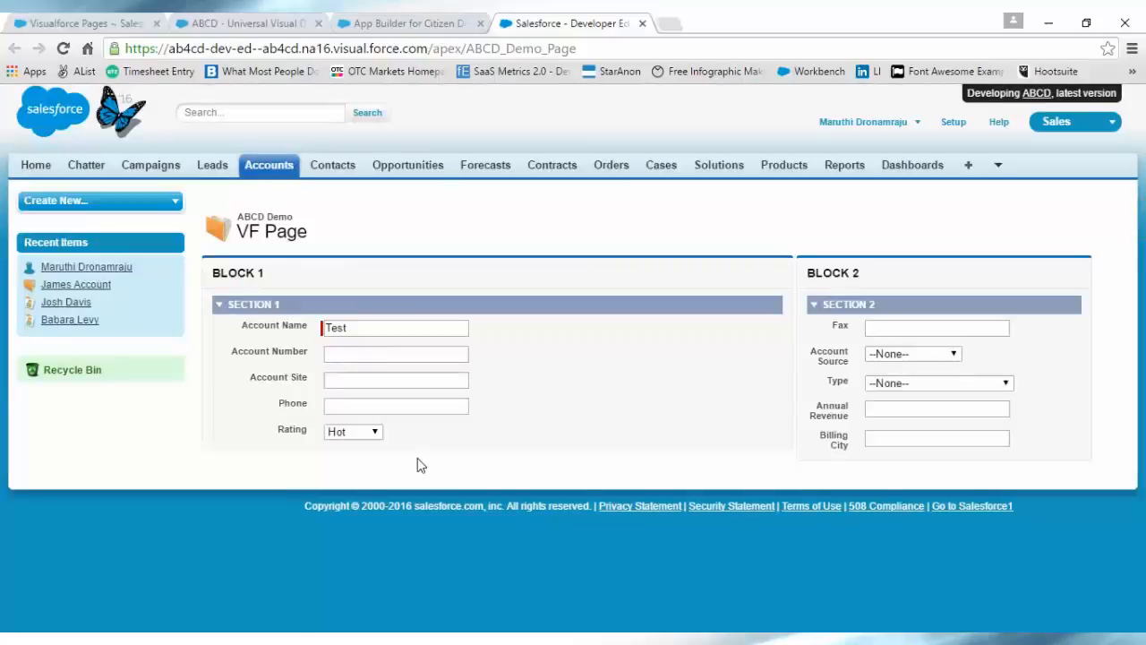
{"action": "left_click", "coordinate": [378, 433]}
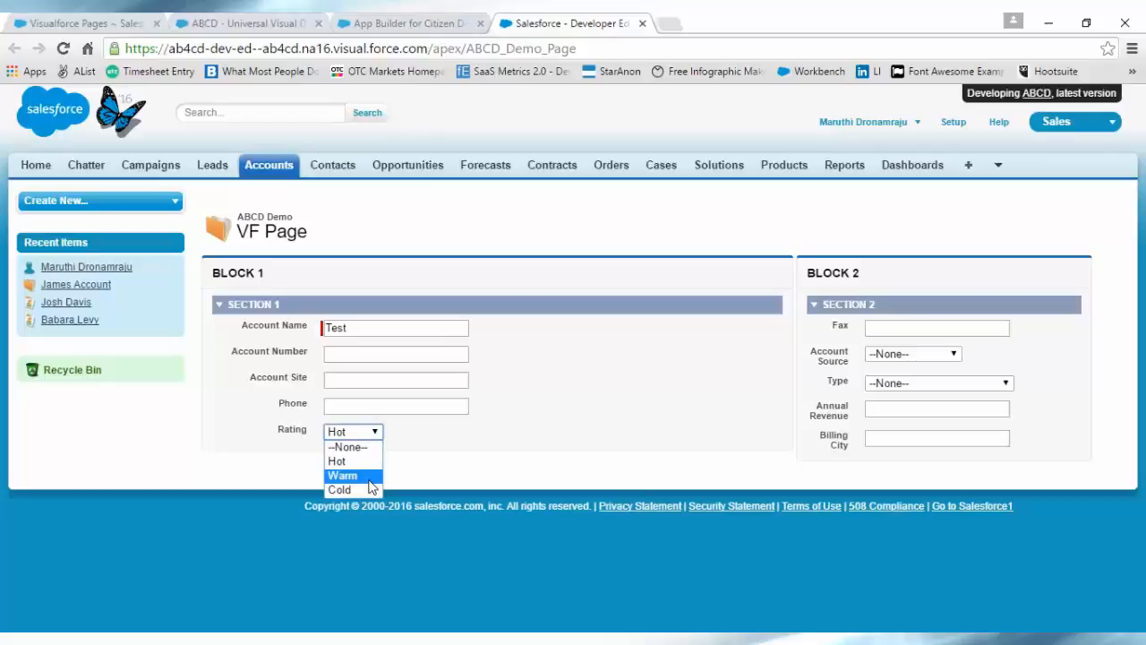
{"action": "left_click", "coordinate": [369, 477]}
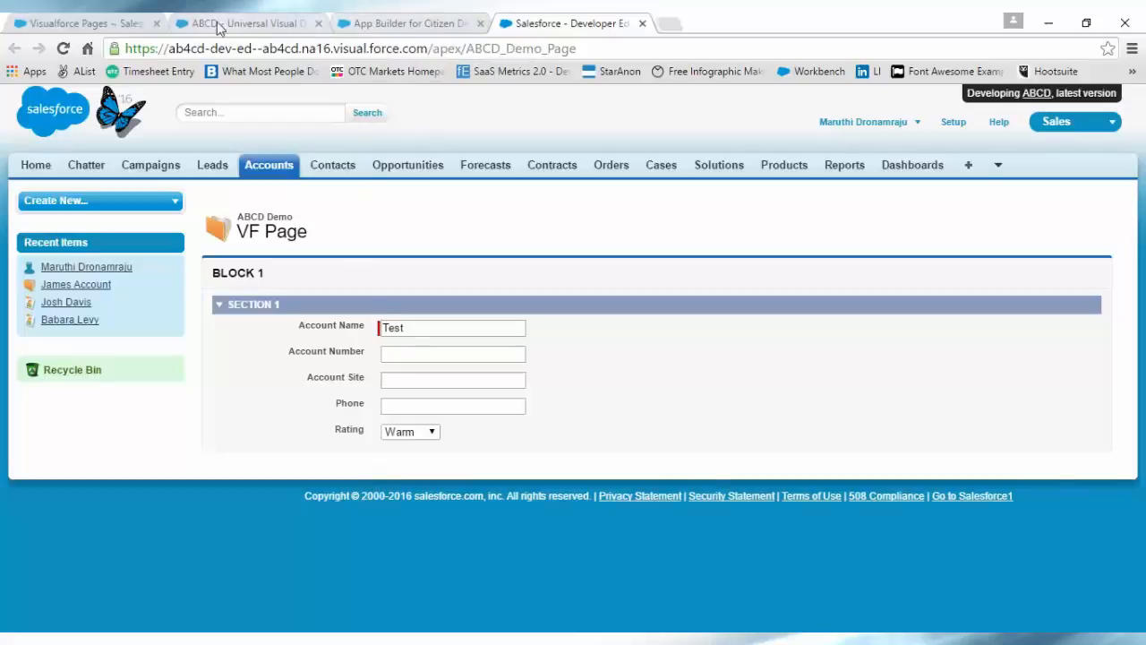
- Switch to the Visualforce Pages list, refresh it and open the ABCD Demo Page detail with its markup
{"action": "left_click", "coordinate": [112, 27]}
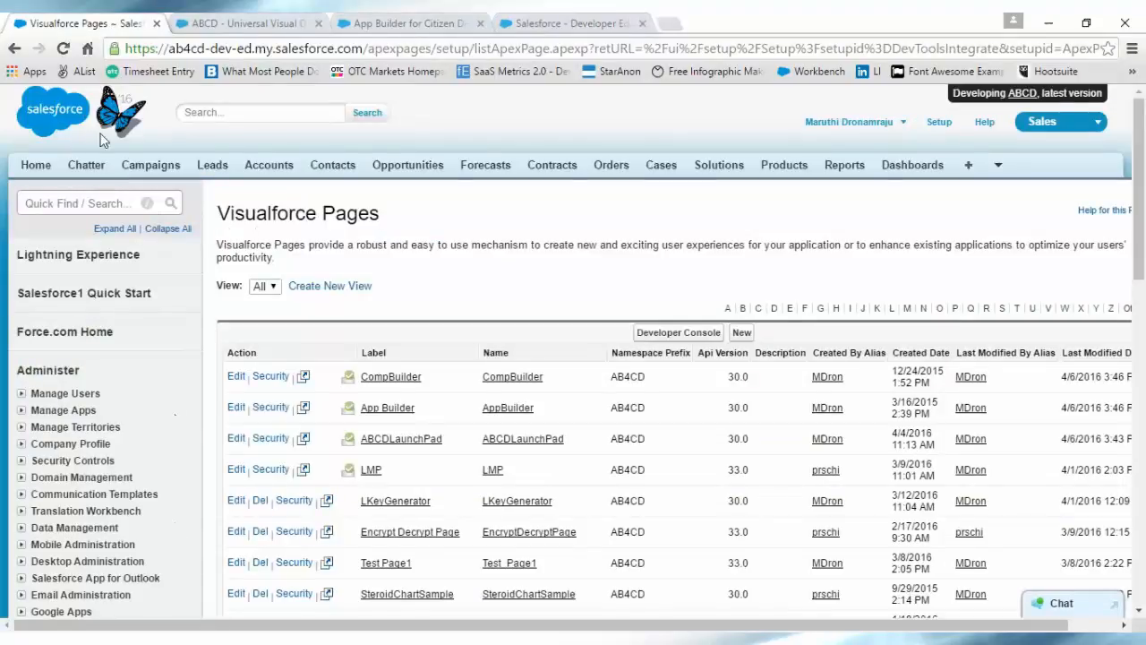
{"action": "left_click", "coordinate": [63, 48]}
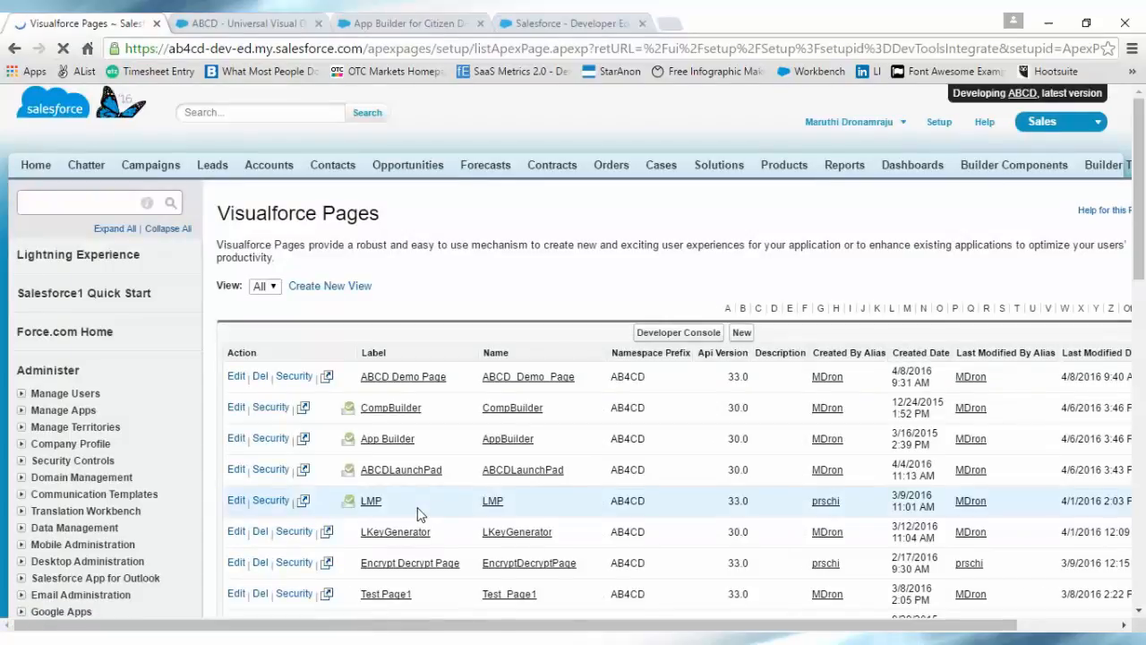
{"action": "left_click", "coordinate": [403, 377]}
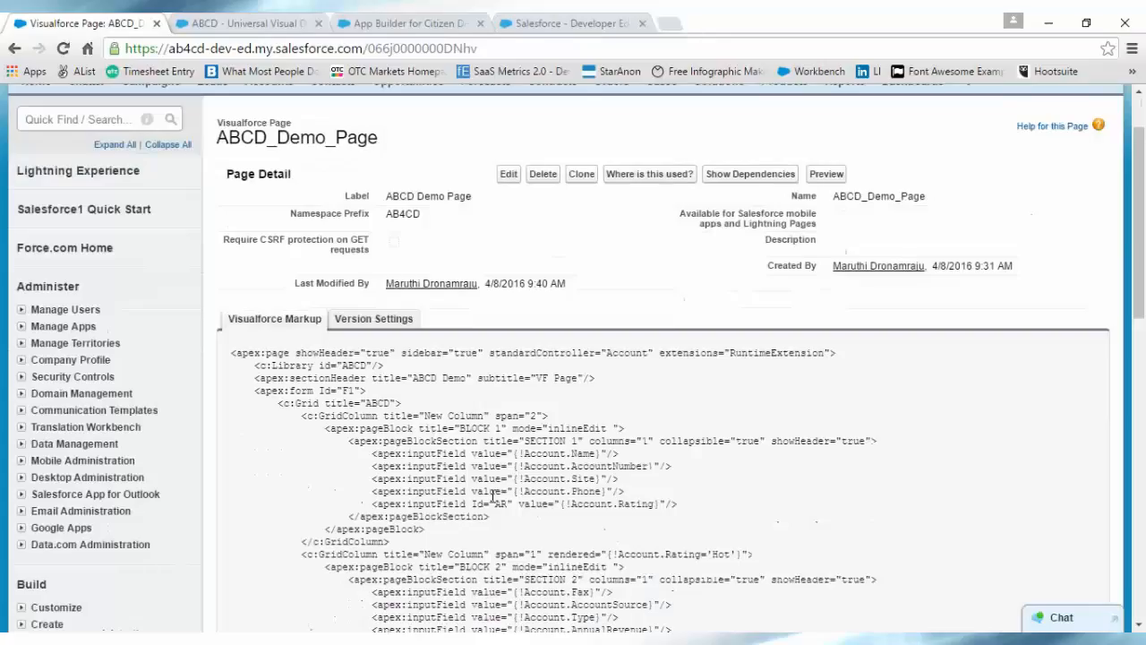
{"action": "scroll", "coordinate": [428, 458], "scroll_direction": "down", "scroll_amount": 2}
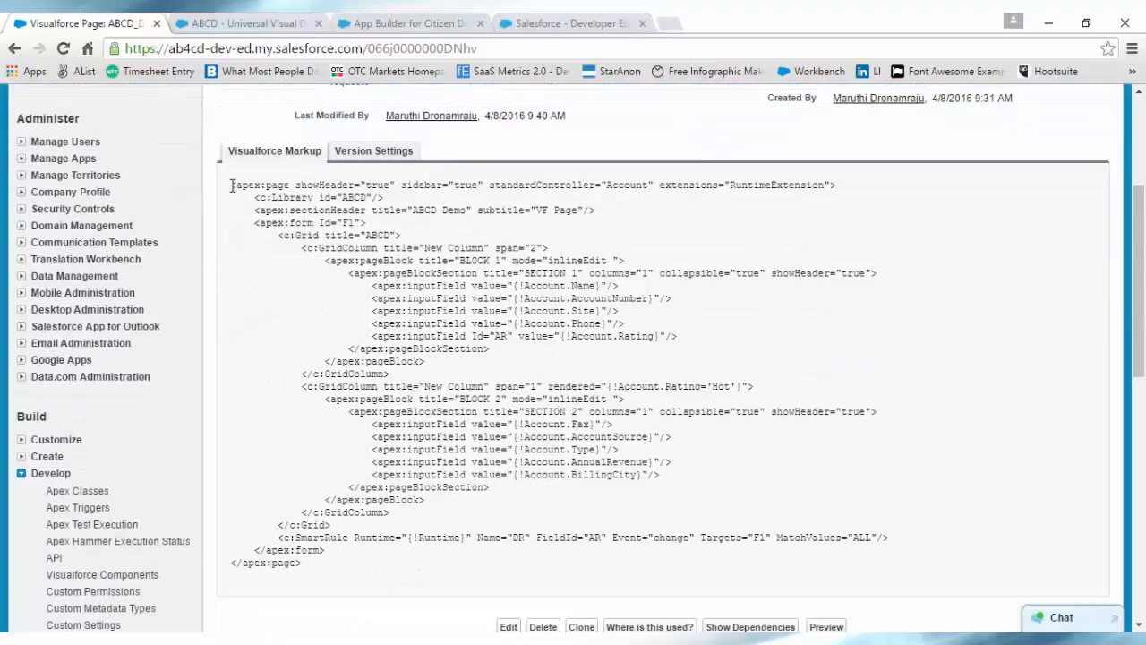
- Examine the ABCD Demo Page's full Visualforce markup, including the Account.Site input field line in SECTION 1
{"action": "left_click_drag", "start_coordinate": [231, 184], "coordinate": [333, 564]}
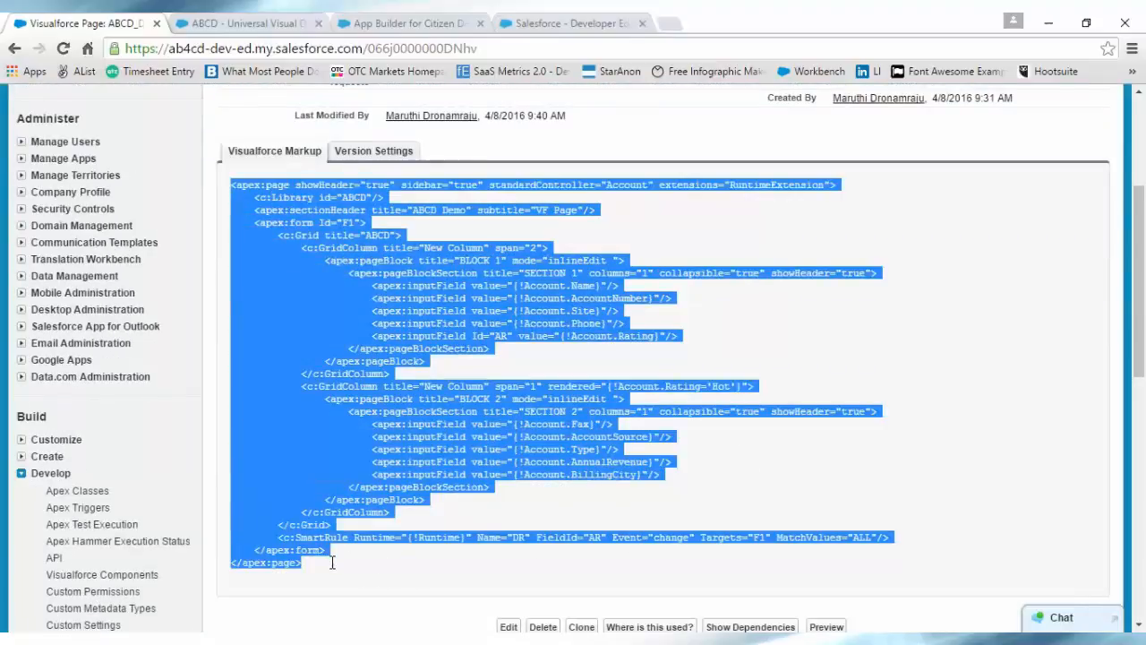
{"action": "left_click", "coordinate": [353, 572]}
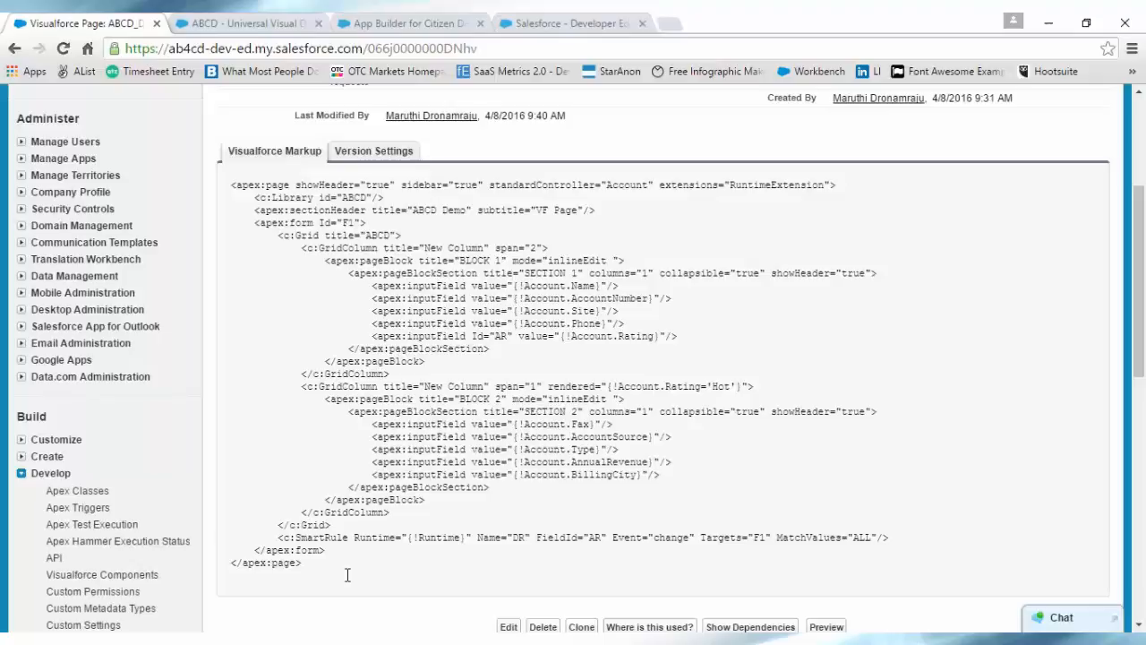
{"action": "left_click_drag", "start_coordinate": [231, 184], "coordinate": [346, 558]}
{"action": "left_click", "coordinate": [348, 563]}
{"action": "left_click_drag", "start_coordinate": [371, 305], "coordinate": [641, 309]}
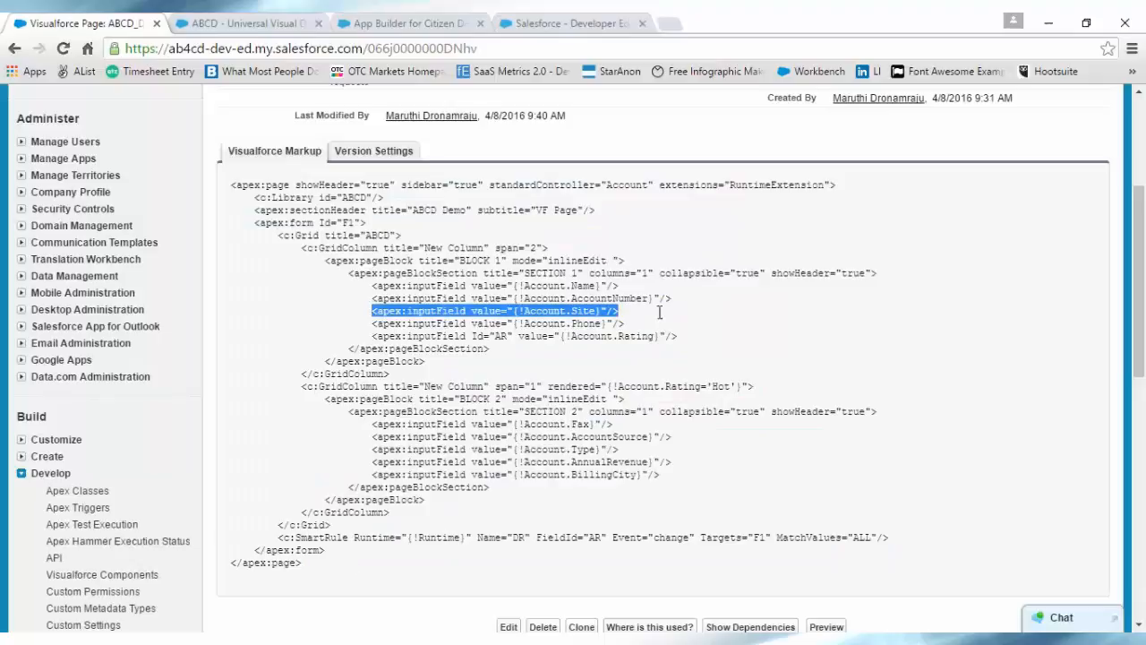
{"action": "left_click", "coordinate": [703, 332]}
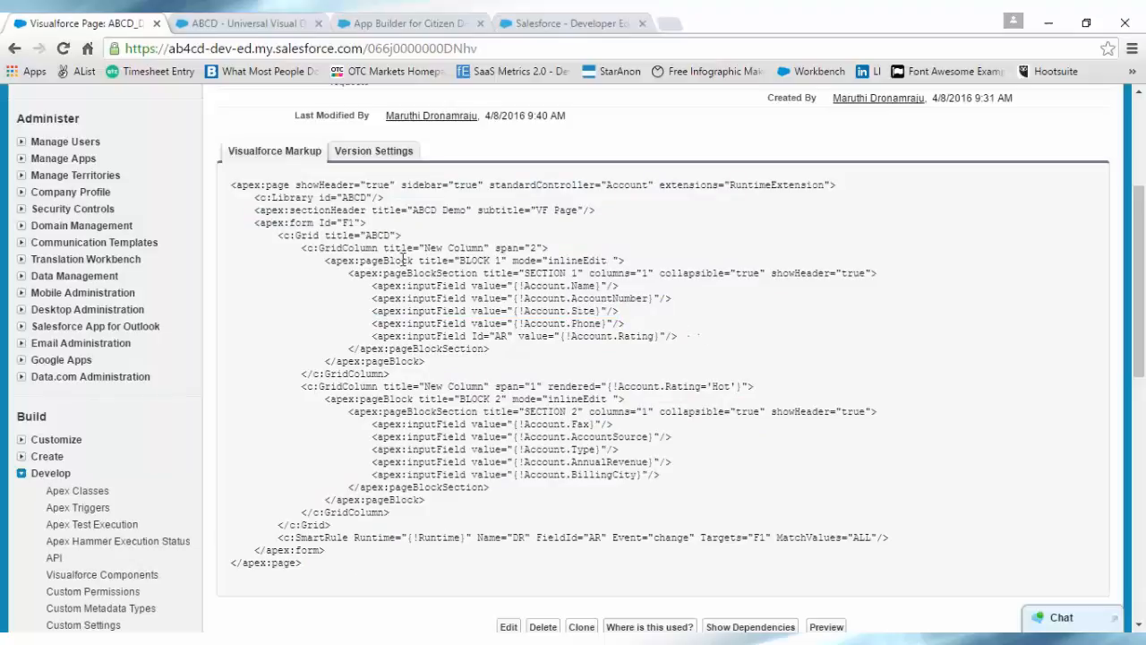
{"action": "left_click_drag", "start_coordinate": [232, 186], "coordinate": [324, 565]}
{"action": "left_click", "coordinate": [325, 565]}
- Edit the ABCD Demo Page and paste a copy of the Account.Phone inputField line below the Account.Rating line in SECTION 1
{"action": "scroll", "coordinate": [396, 383], "scroll_direction": "up", "scroll_amount": 2}
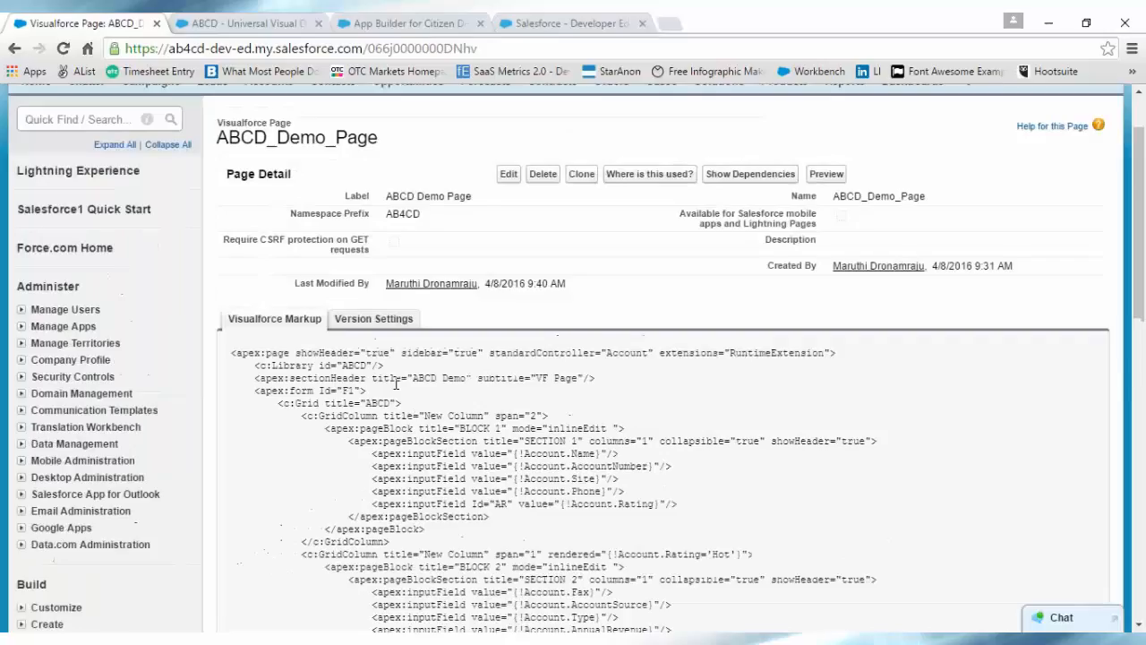
{"action": "left_click", "coordinate": [513, 178]}
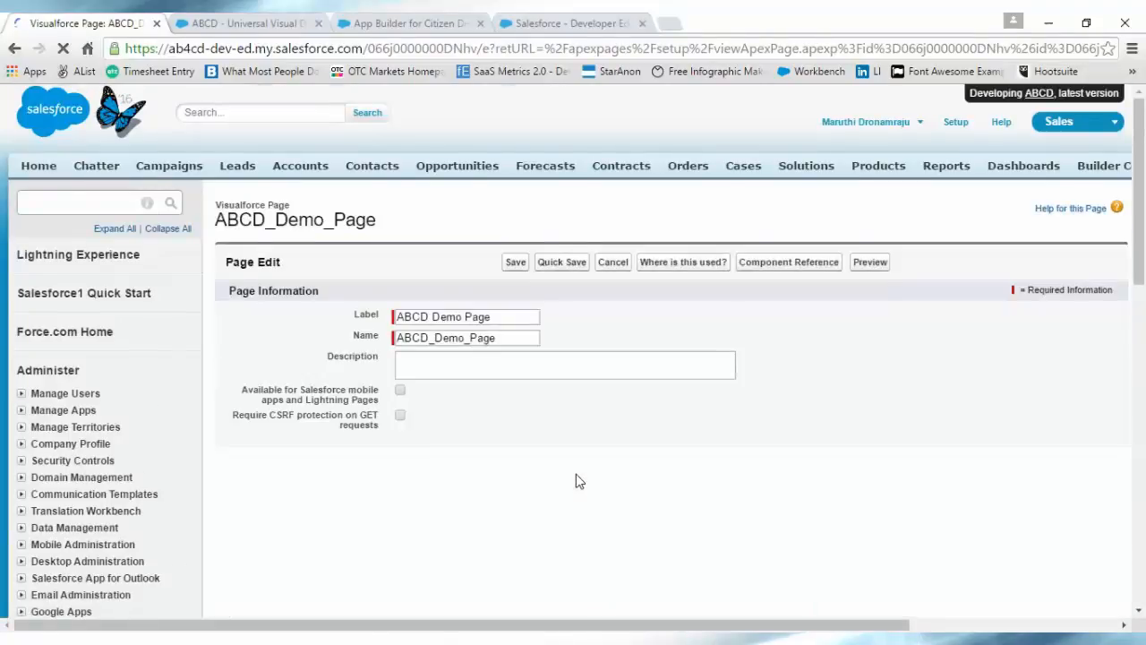
{"action": "scroll", "coordinate": [576, 474], "scroll_direction": "down", "scroll_amount": 1}
{"action": "scroll", "coordinate": [575, 474], "scroll_direction": "down", "scroll_amount": 3}
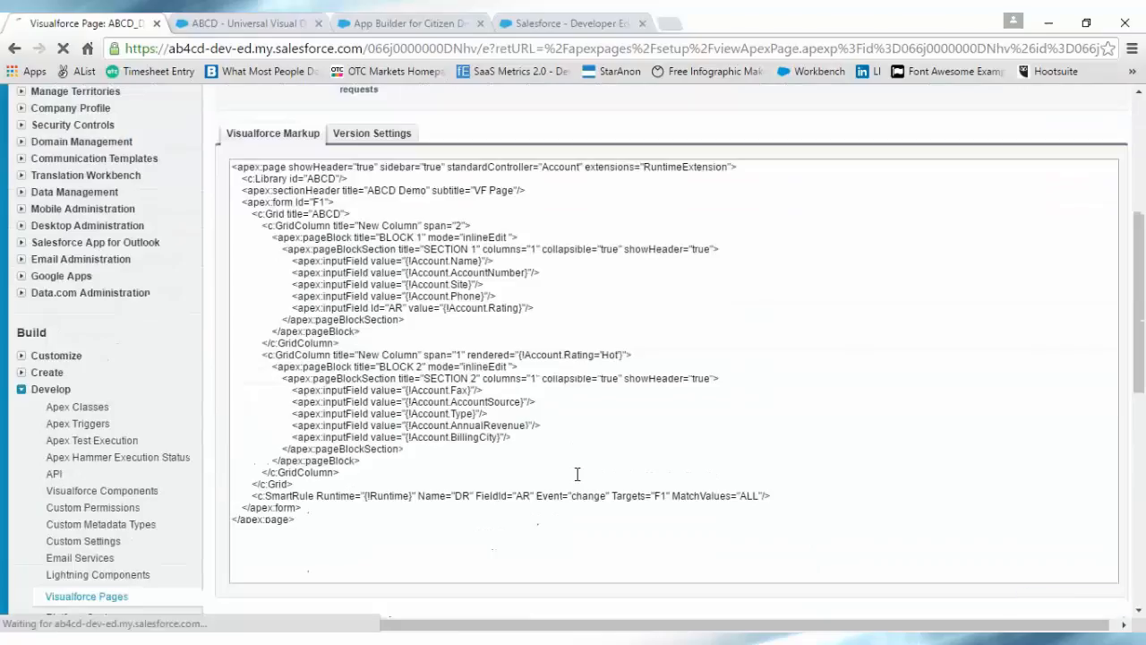
{"action": "left_click_drag", "start_coordinate": [295, 299], "coordinate": [498, 299]}
{"action": "key", "text": "ctrl+c"}
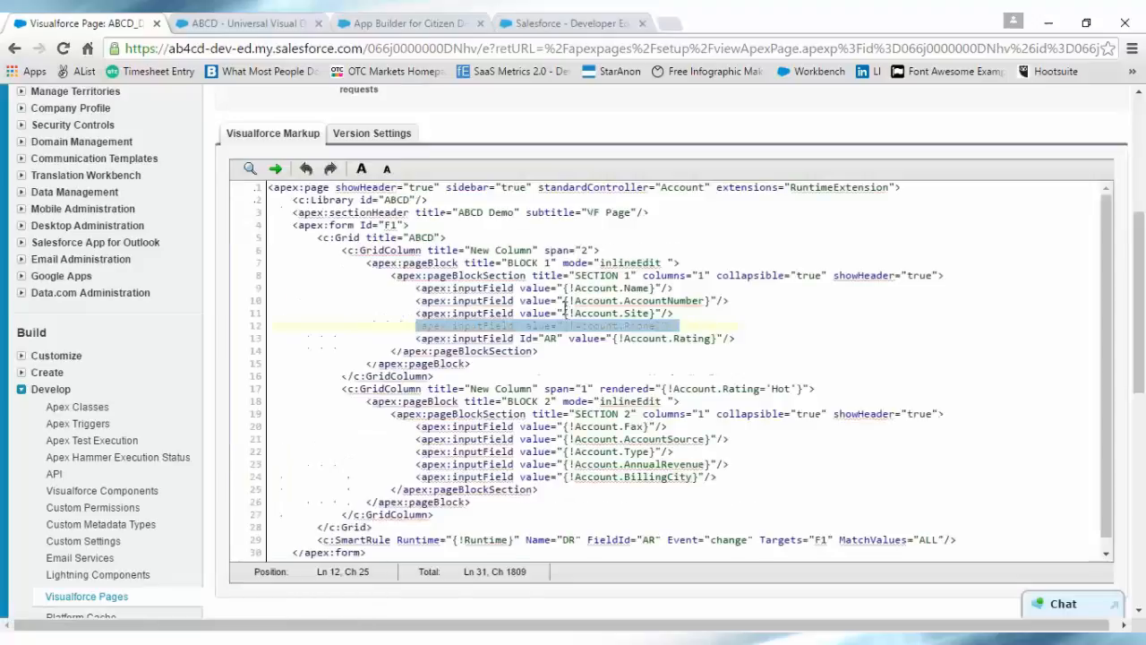
{"action": "left_click", "coordinate": [740, 339]}
{"action": "key", "text": "Return"}
{"action": "key", "text": "ctrl+v"}
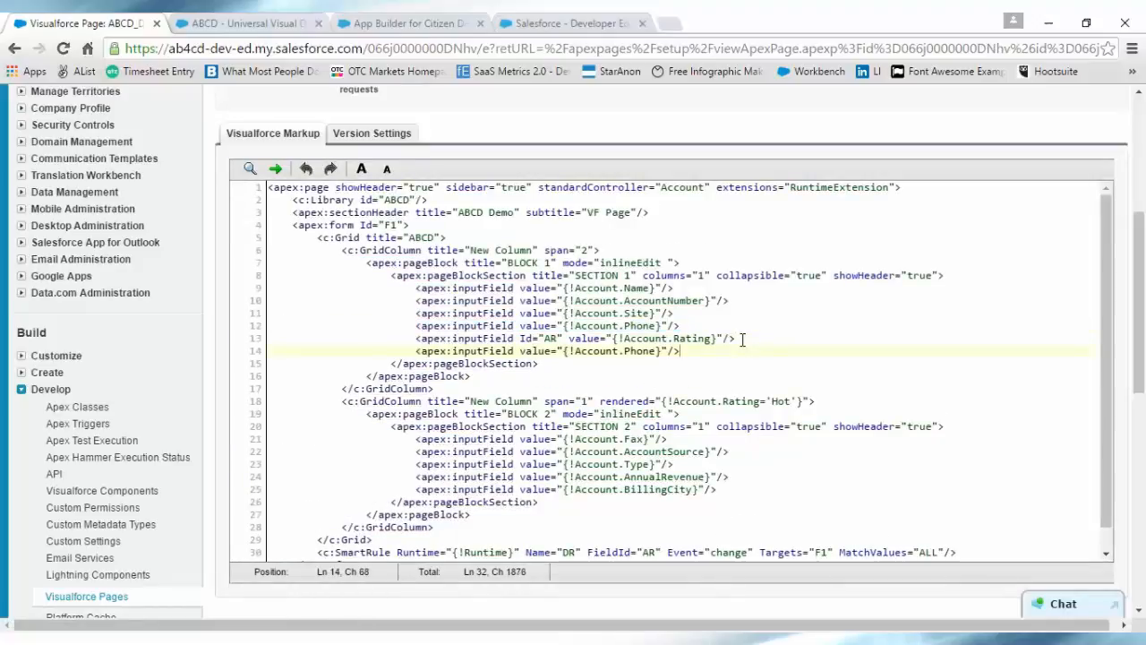
- Change the field reference in the copied inputField line to {!Account.Industry}
{"action": "left_click", "coordinate": [624, 351]}
{"action": "left_click_drag", "start_coordinate": [622, 351], "coordinate": [636, 353]}
{"action": "key", "text": "ctrl+z"}
{"action": "left_click", "coordinate": [625, 351]}
{"action": "double_click", "coordinate": [655, 353]}
{"action": "type", "text": "Industry"}
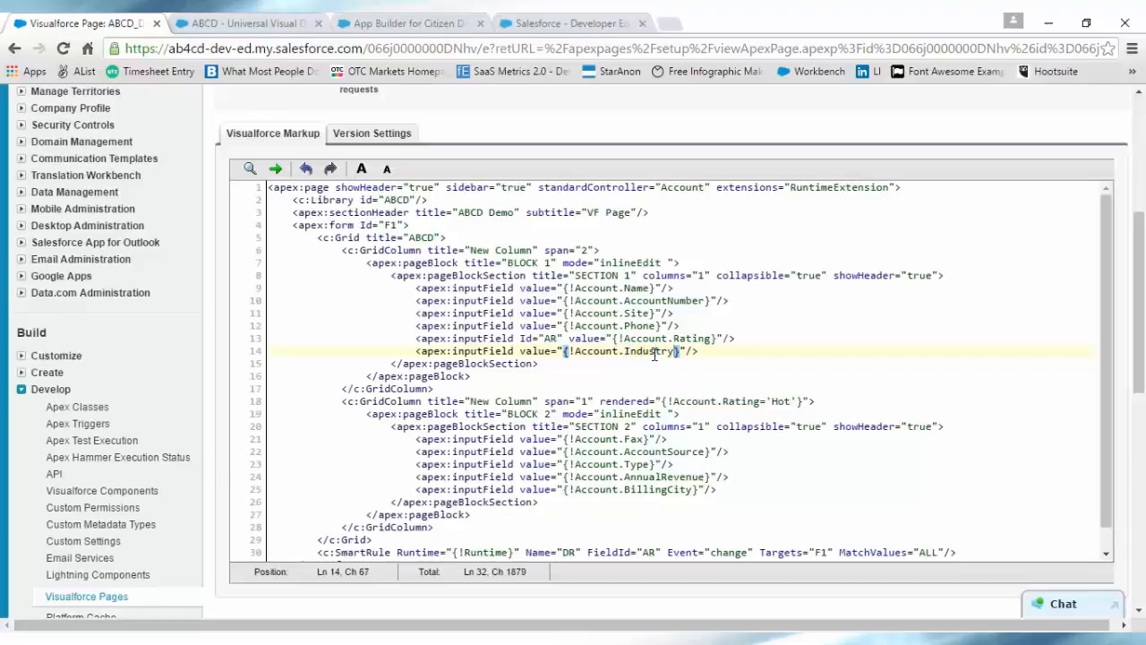
{"action": "scroll", "coordinate": [707, 313], "scroll_direction": "up", "scroll_amount": 2}
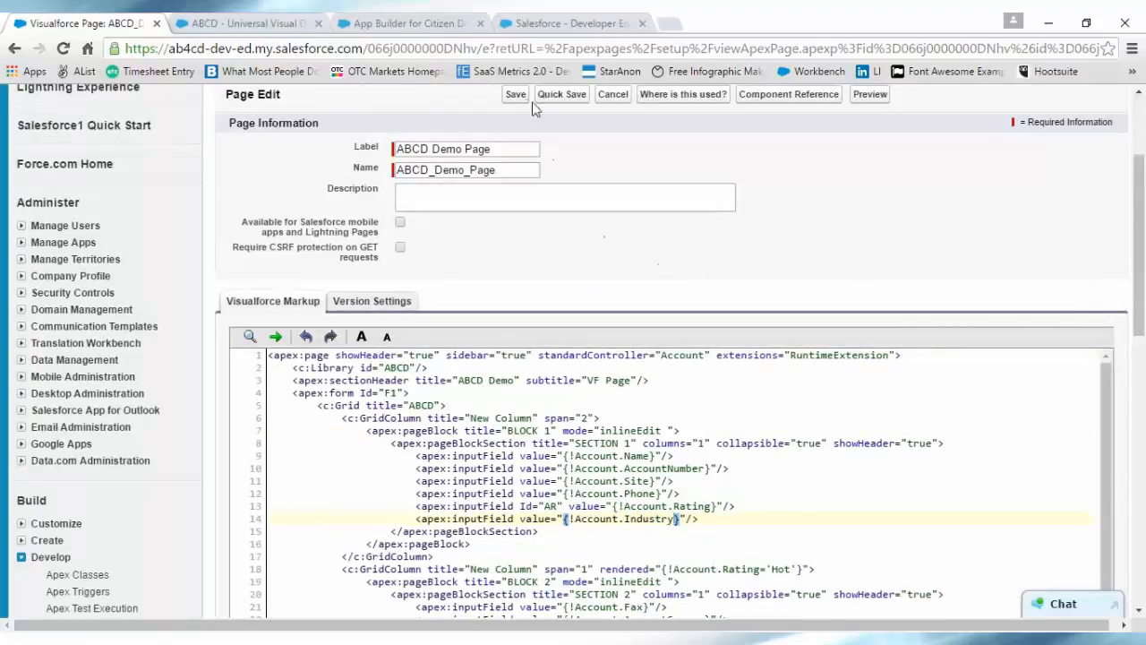
{"action": "left_click", "coordinate": [719, 519]}
{"action": "double_click", "coordinate": [647, 520]}
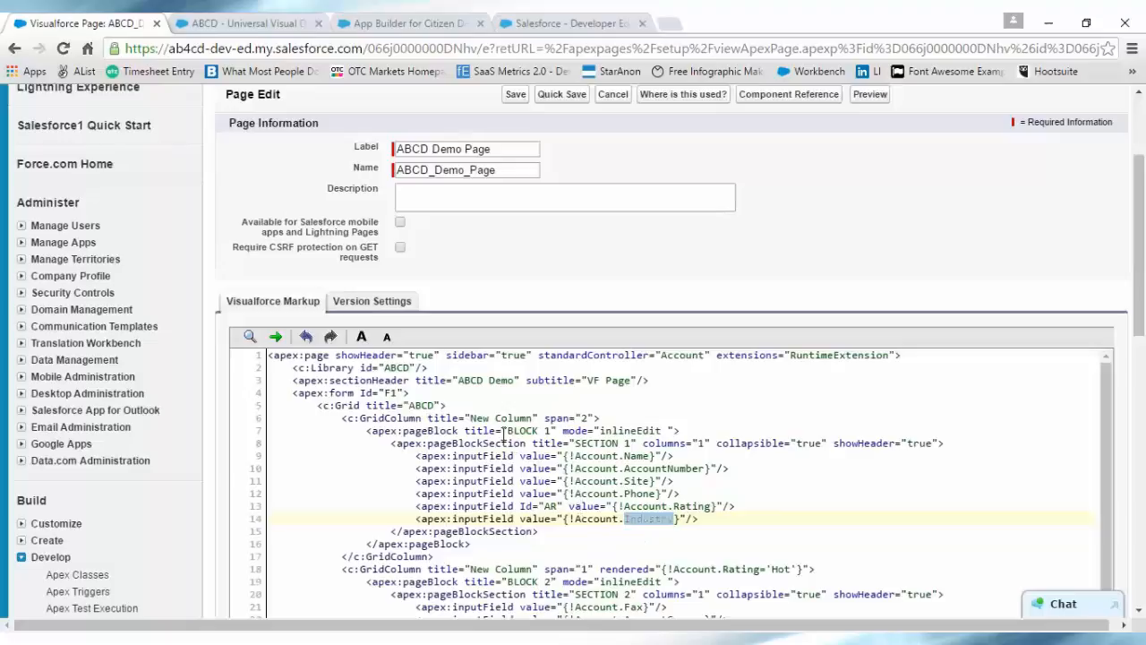
- Add the line <MyTag>This is a TEST Unidentified Tag</MyTag> below the apex:sectionHeader line and save the page while staying in the editor
{"action": "left_click", "coordinate": [652, 379]}
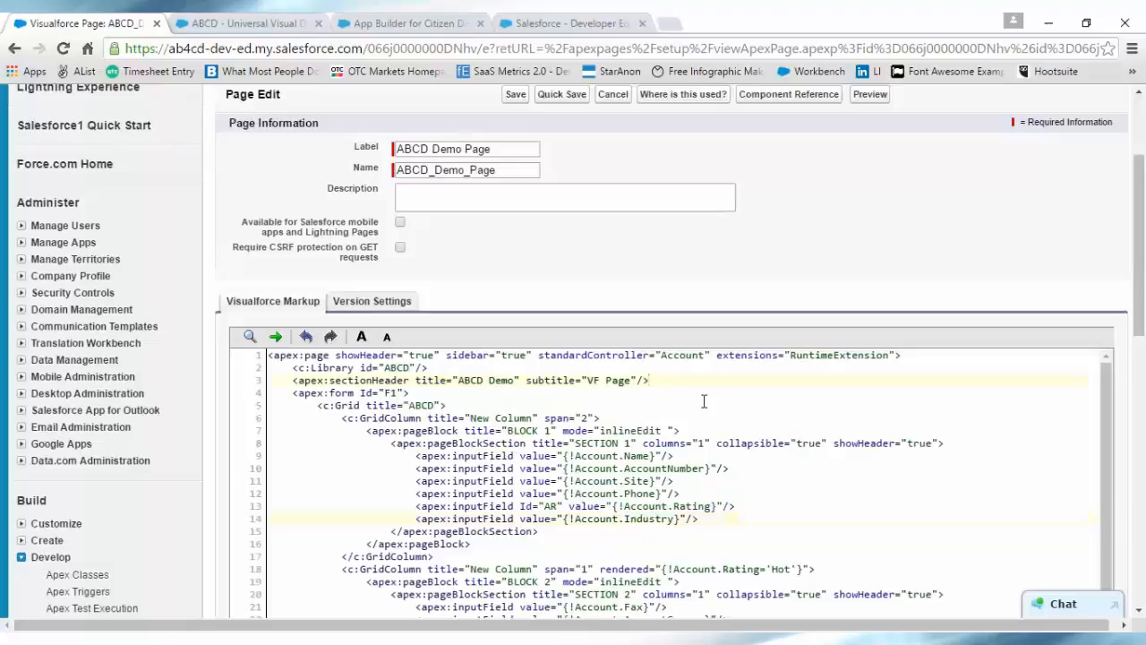
{"action": "key", "text": "Return"}
{"action": "type", "text": "<"}
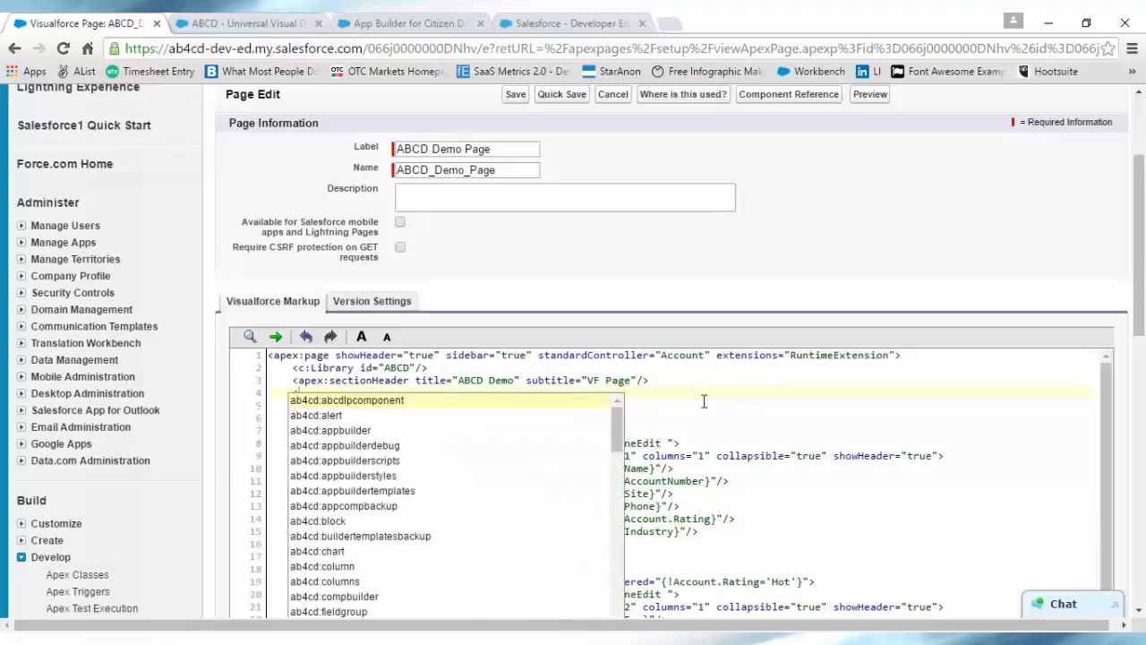
{"action": "type", "text": "My"}
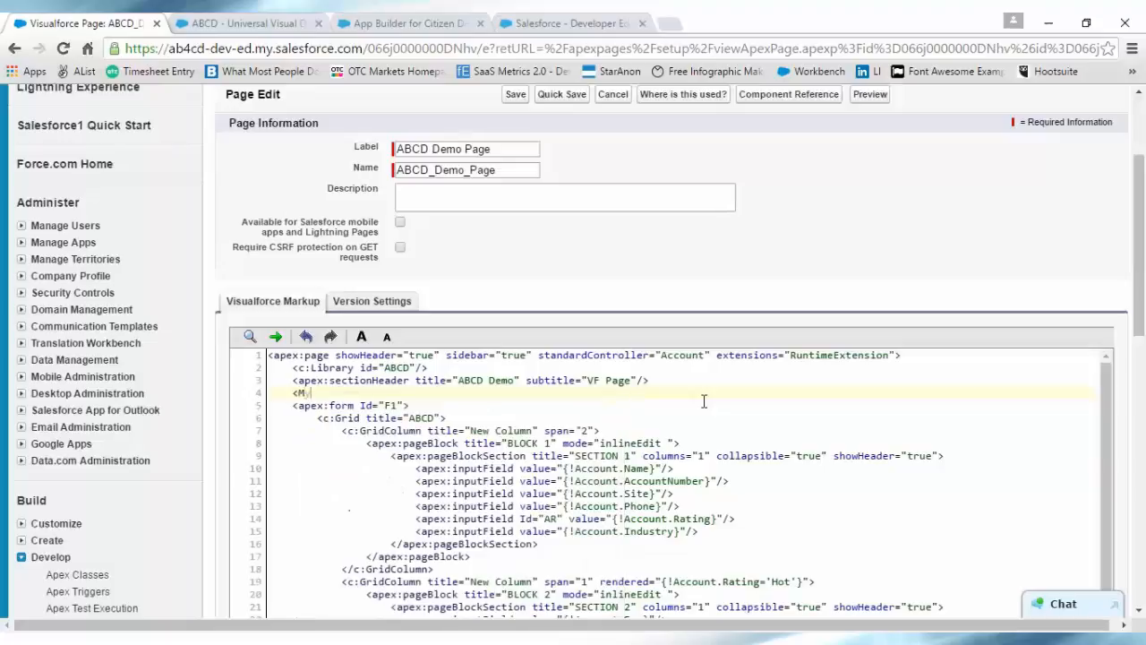
{"action": "type", "text": "Tag>Thi"}
{"action": "type", "text": "s is a TEST"}
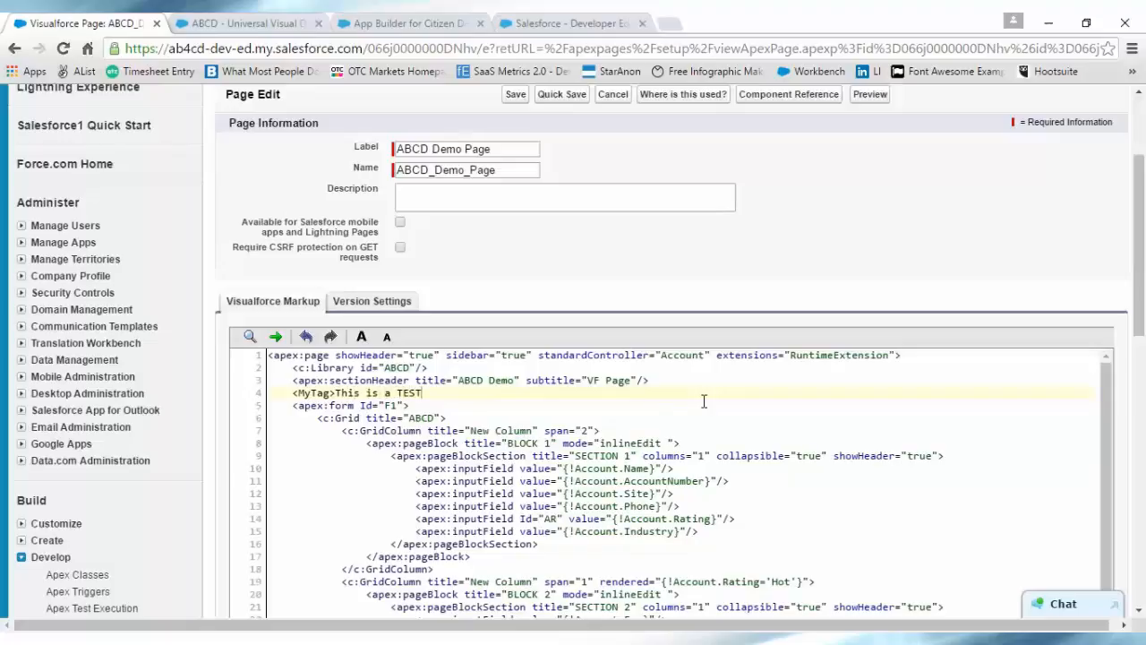
{"action": "type", "text": " Unidentified Tag</"}
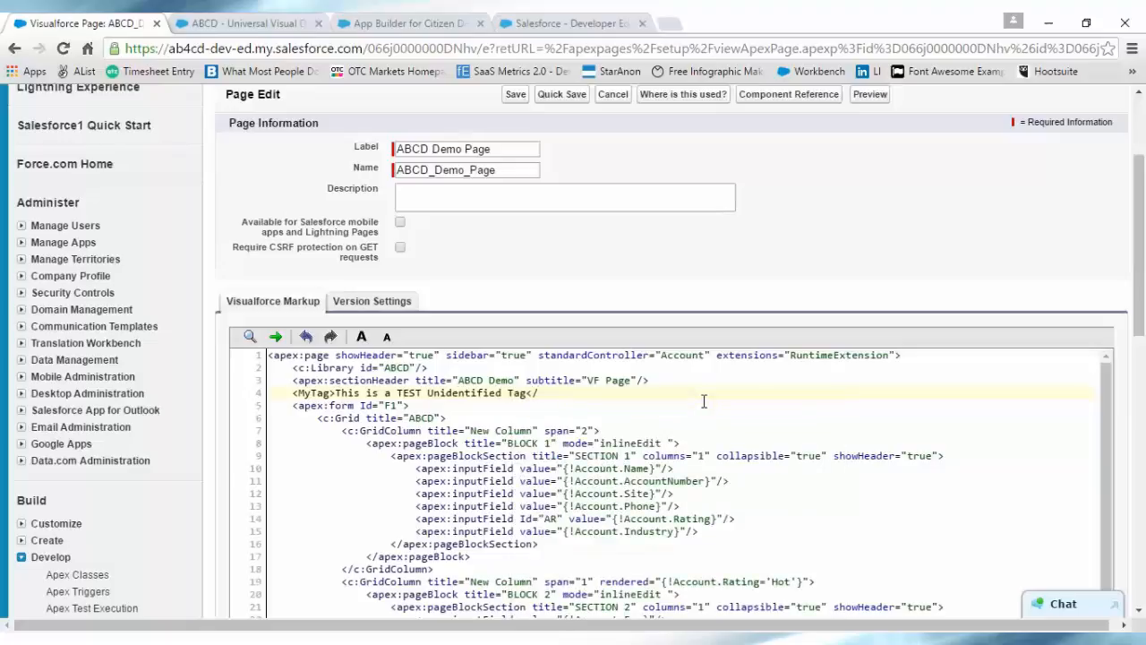
{"action": "type", "text": "MyTag>"}
{"action": "left_click", "coordinate": [546, 96]}
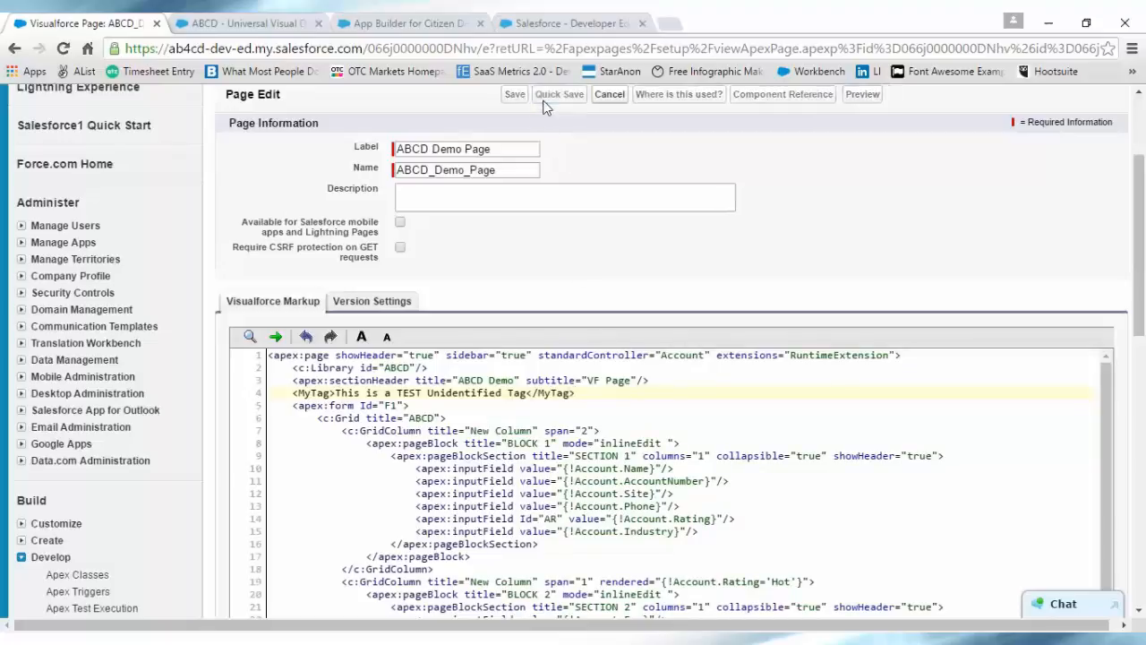
- Switch to the App Builder, return to its start page and open ABCD Demo Page for modification
{"action": "left_click", "coordinate": [387, 25]}
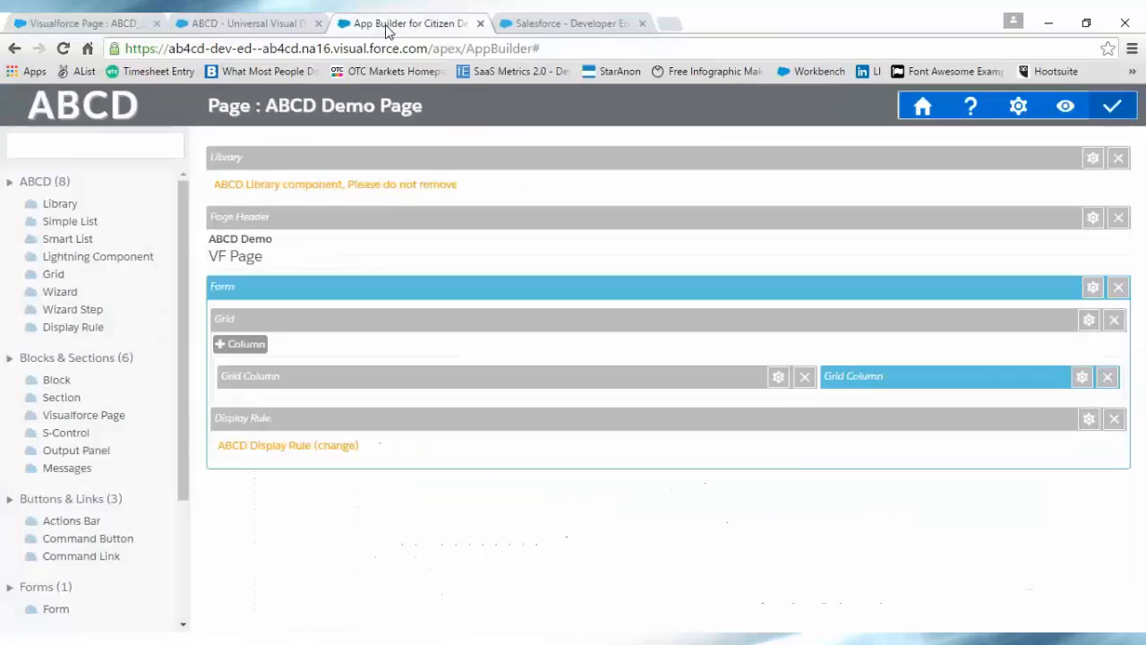
{"action": "left_click", "coordinate": [921, 119]}
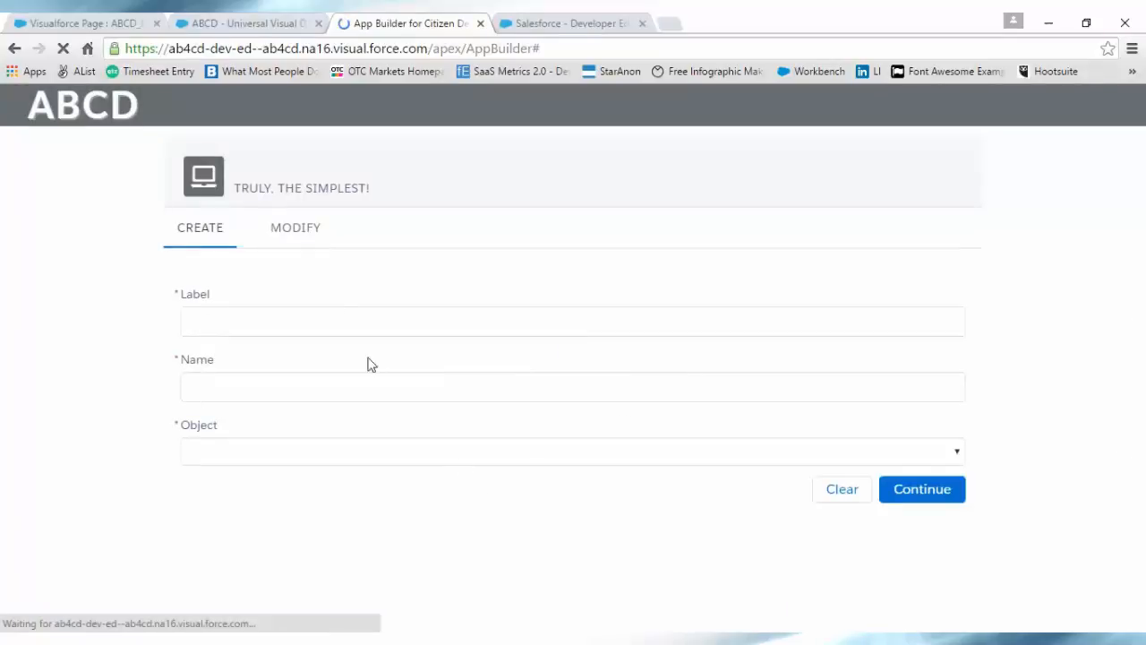
{"action": "left_click", "coordinate": [295, 239]}
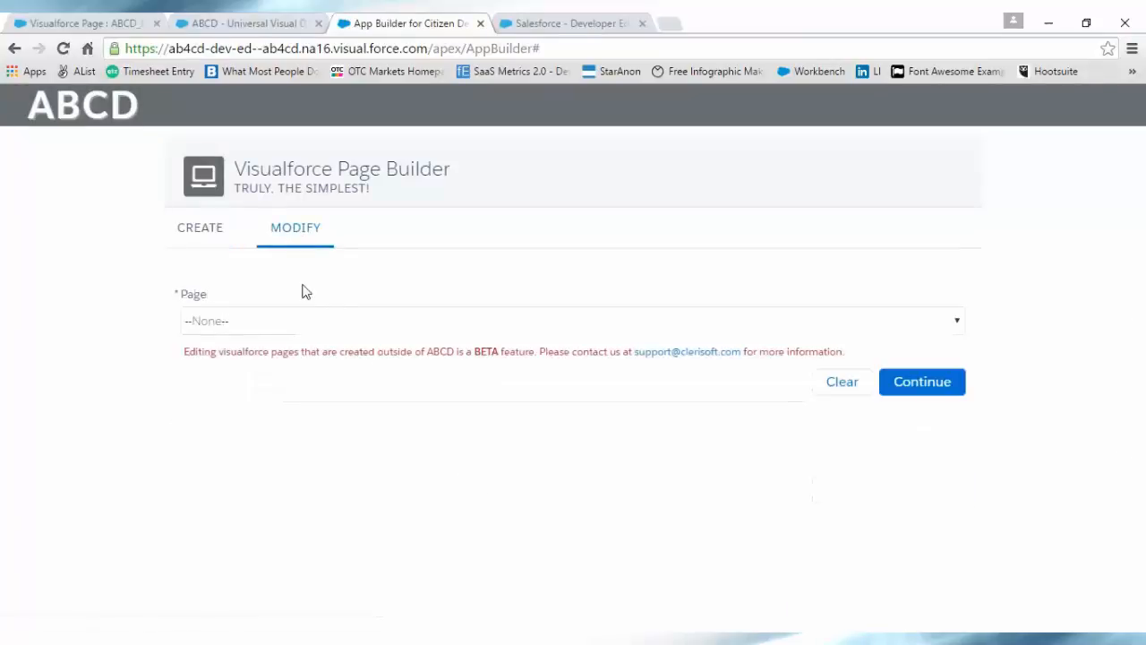
{"action": "left_click", "coordinate": [306, 321]}
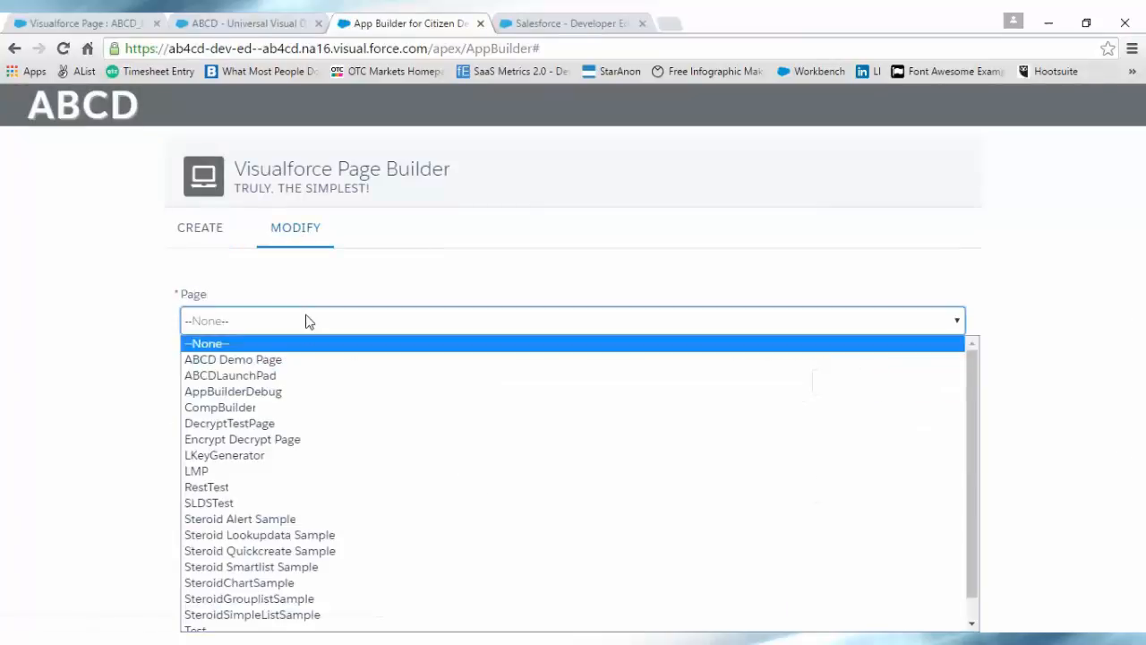
{"action": "left_click", "coordinate": [305, 366]}
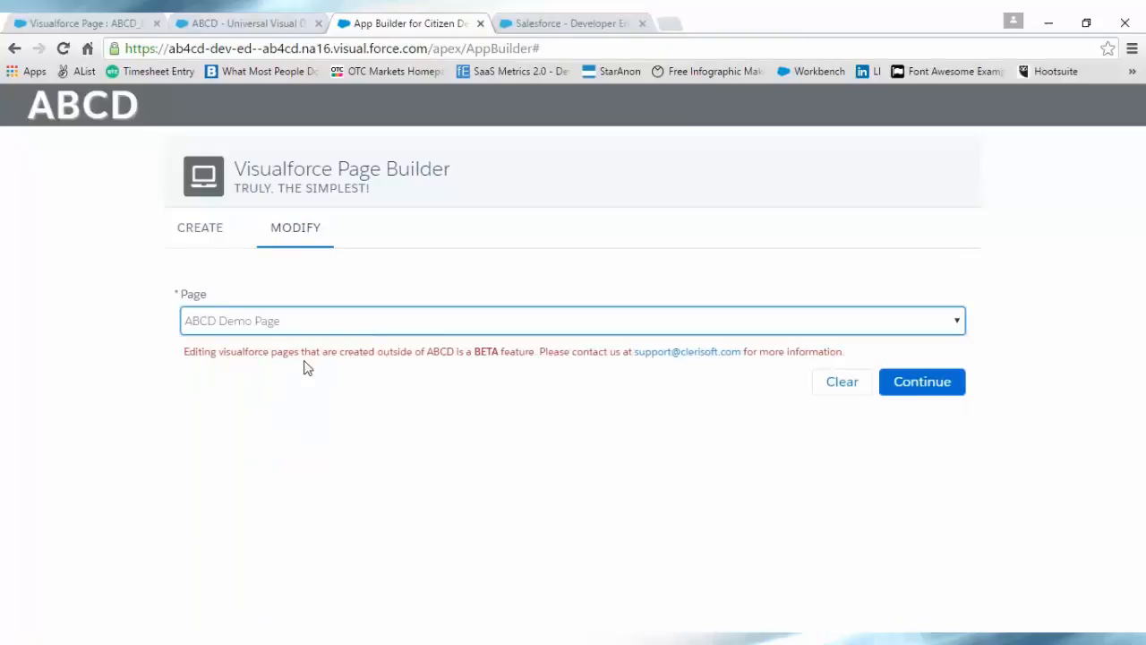
{"action": "left_click", "coordinate": [926, 388]}
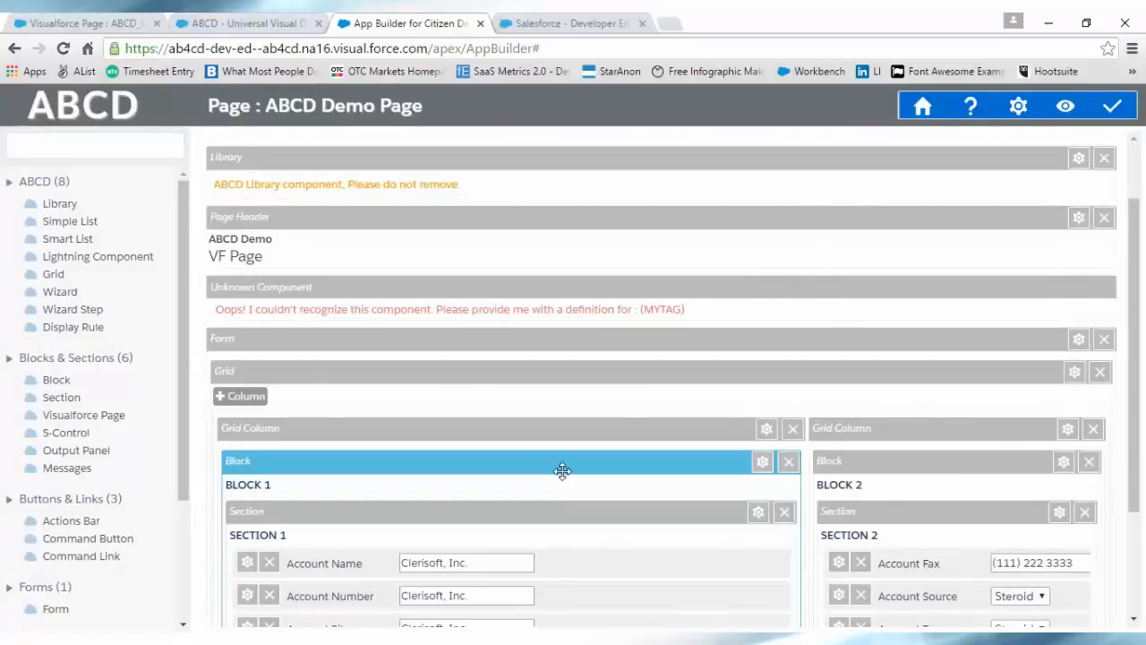
- Inspect the properties of the Industry input field in SECTION 1 and close them
{"action": "scroll", "coordinate": [561, 474], "scroll_direction": "down", "scroll_amount": 3}
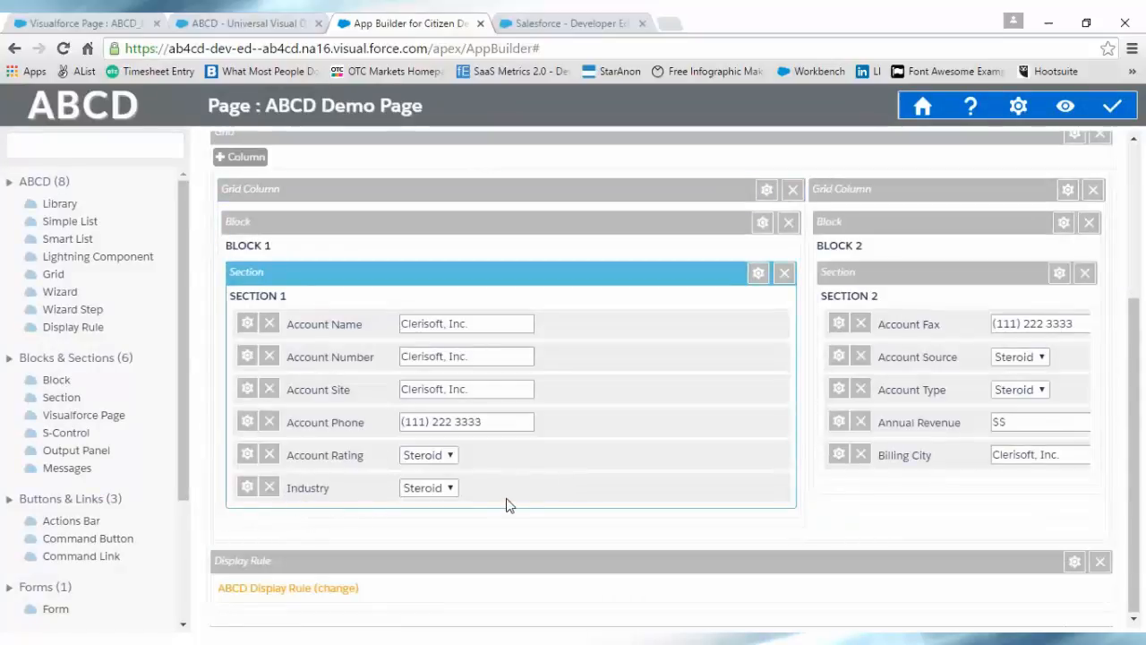
{"action": "left_click_drag", "start_coordinate": [506, 494], "coordinate": [496, 522]}
{"action": "left_click", "coordinate": [246, 519]}
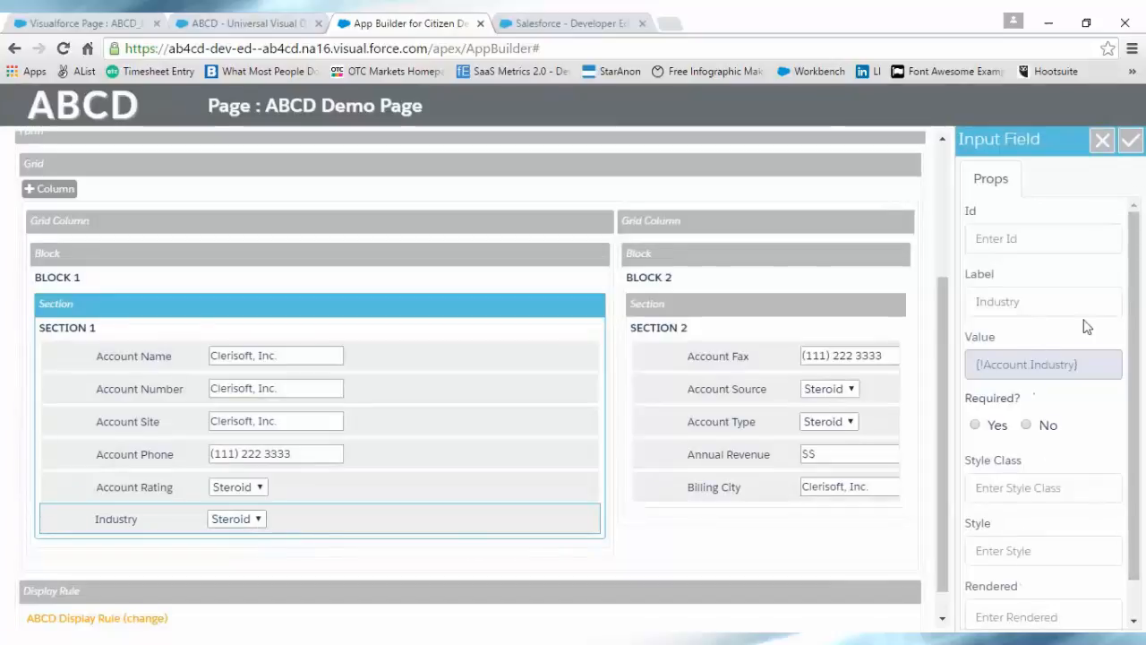
{"action": "left_click", "coordinate": [1130, 144]}
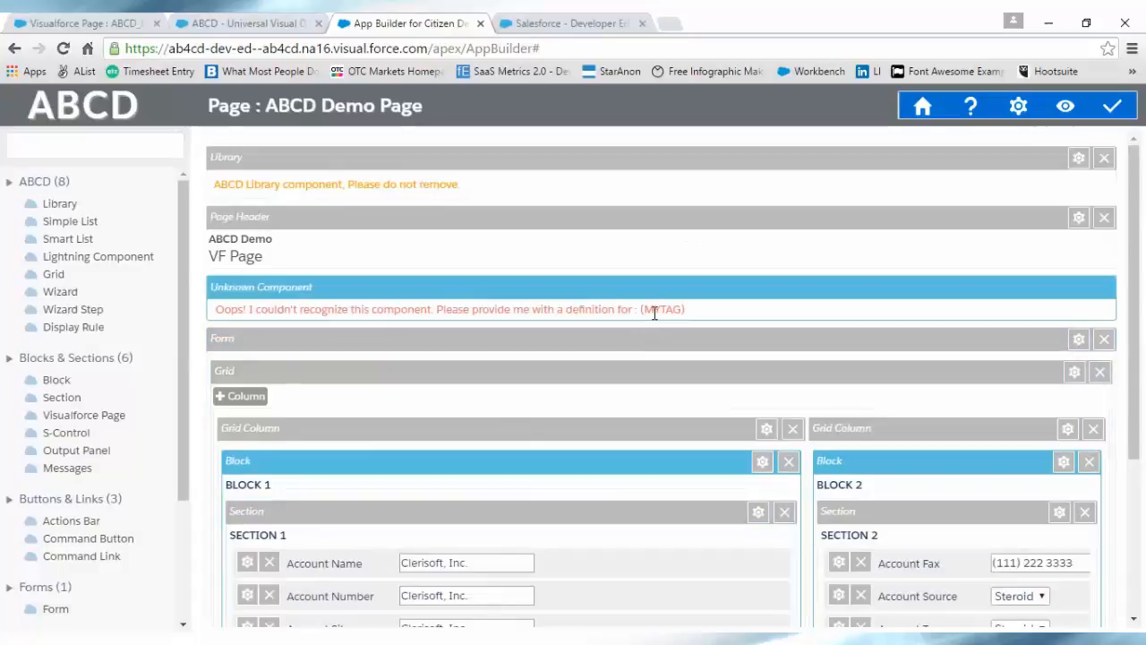
- Check the MYTAG name in the Unknown Component, collapse the Form, and compare it with the MyTag line in the Visualforce markup
{"action": "left_click_drag", "start_coordinate": [646, 310], "coordinate": [683, 310]}
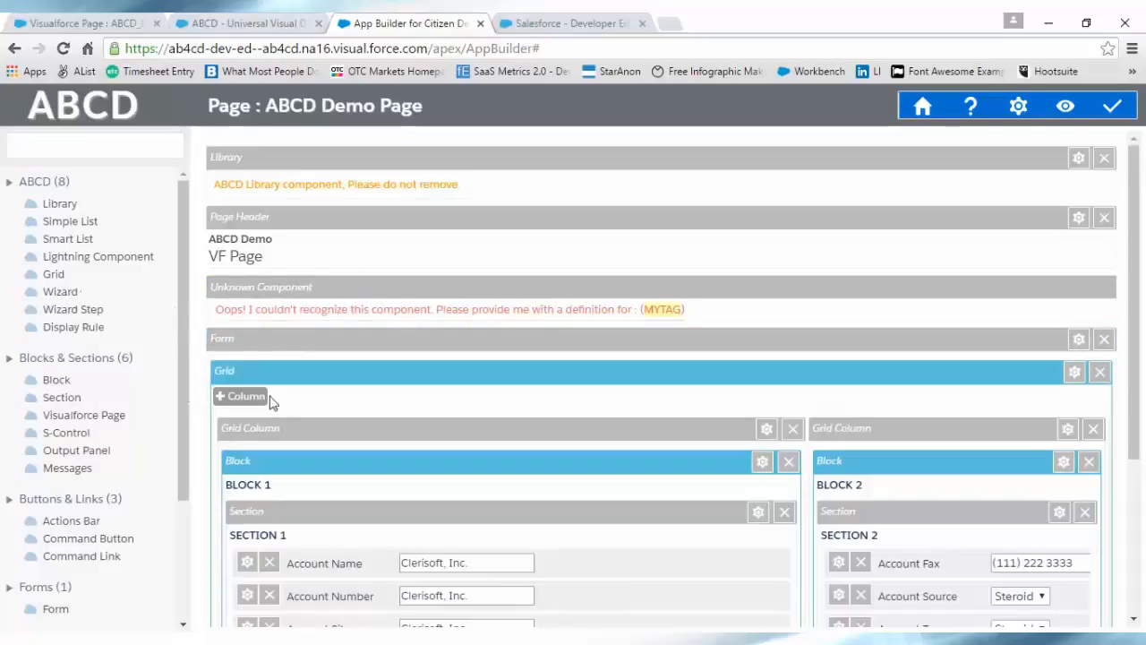
{"action": "left_click", "coordinate": [483, 339]}
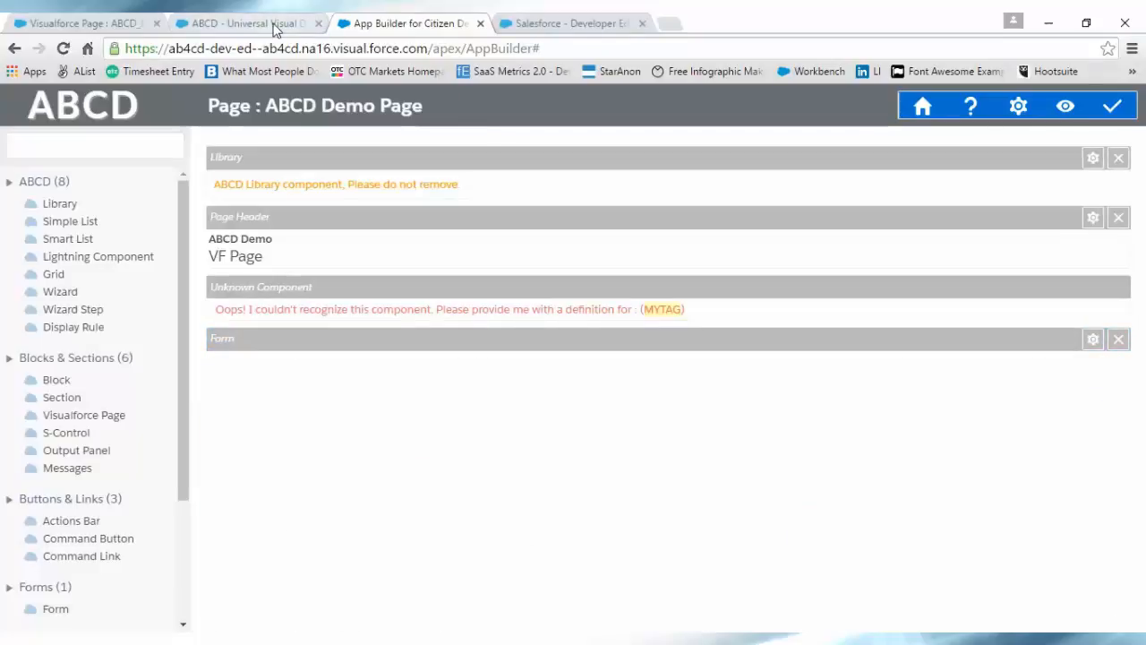
{"action": "left_click", "coordinate": [104, 24]}
{"action": "left_click_drag", "start_coordinate": [293, 392], "coordinate": [573, 394]}
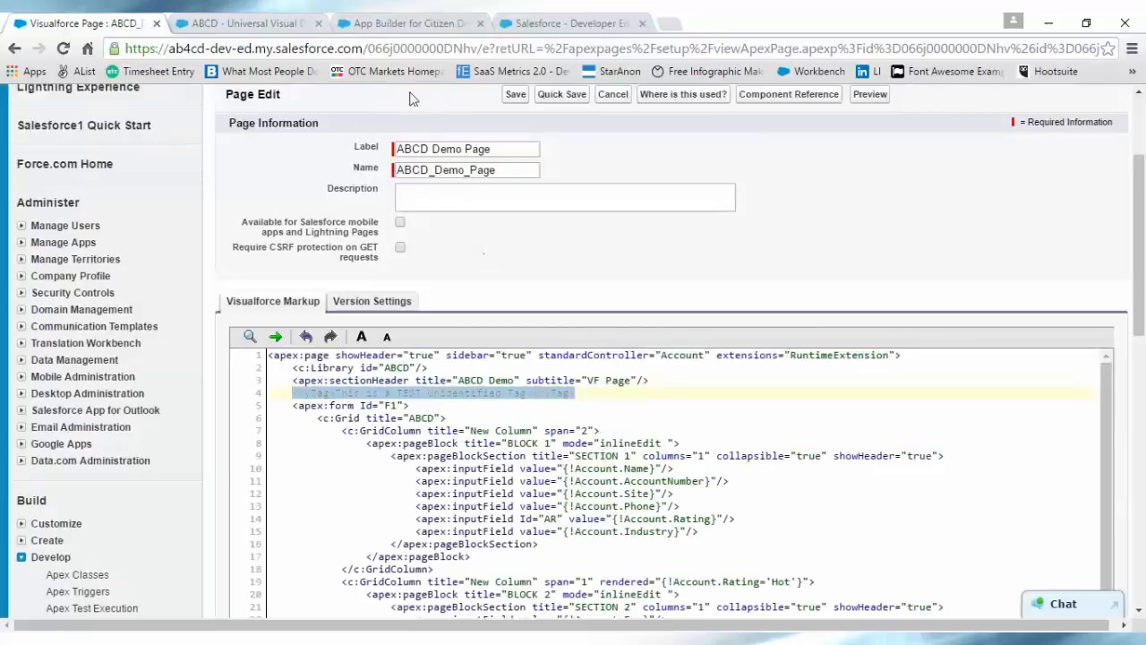
- Return to the App Builder, move the Unknown Component below the Form, expand the Form and save the page
{"action": "left_click", "coordinate": [395, 24]}
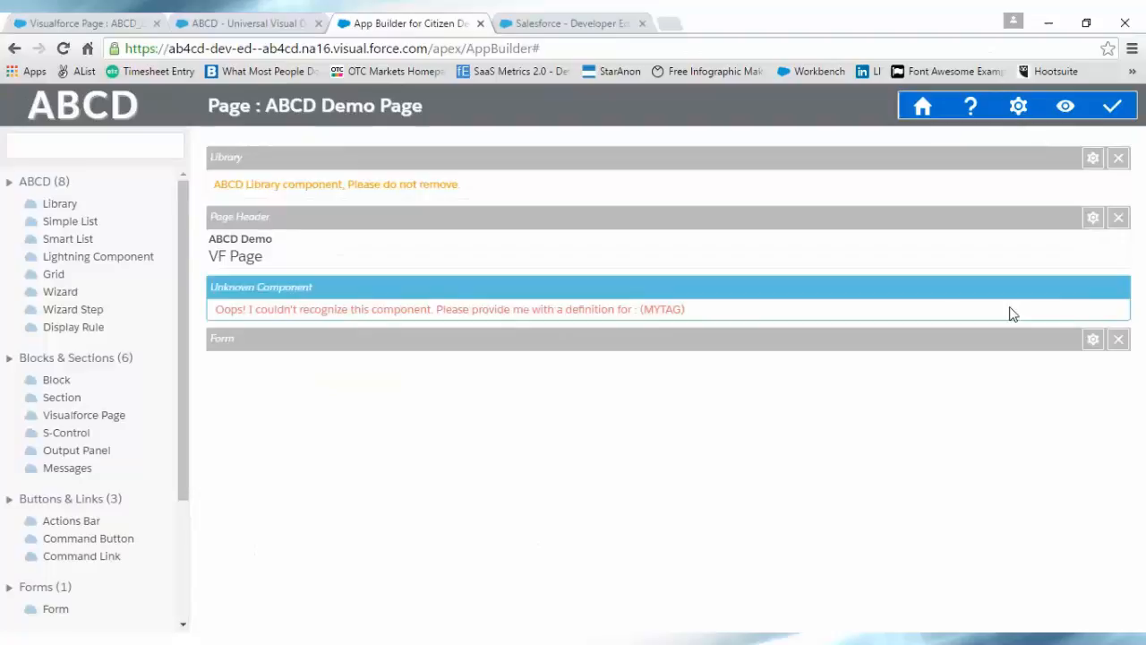
{"action": "left_click_drag", "start_coordinate": [471, 286], "coordinate": [468, 340]}
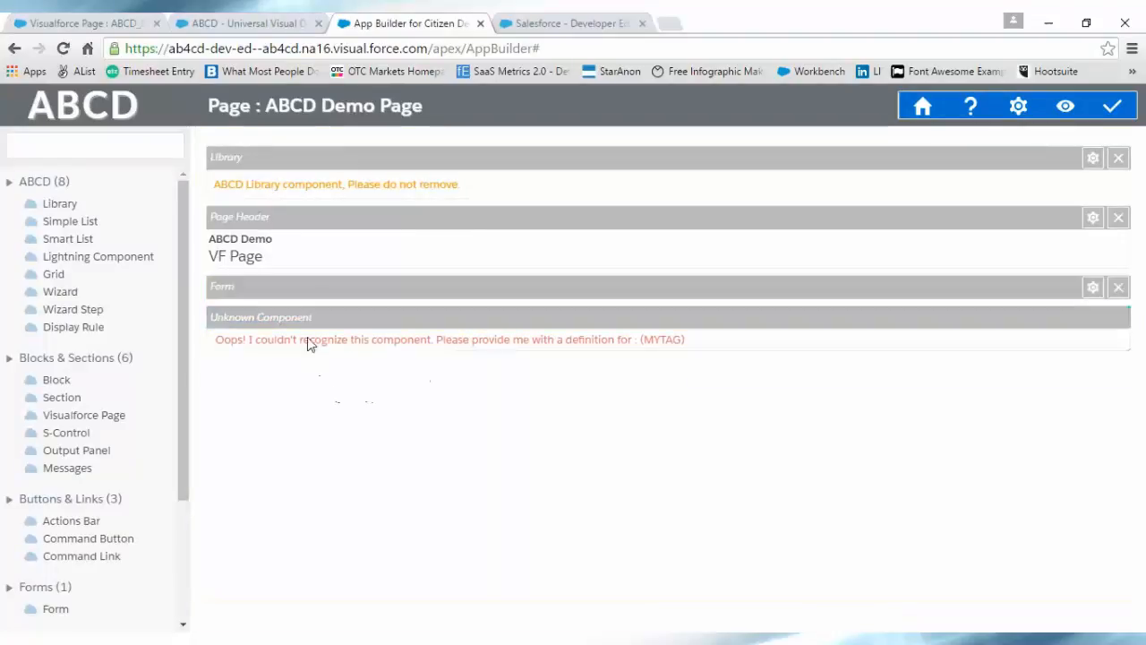
{"action": "left_click", "coordinate": [332, 289]}
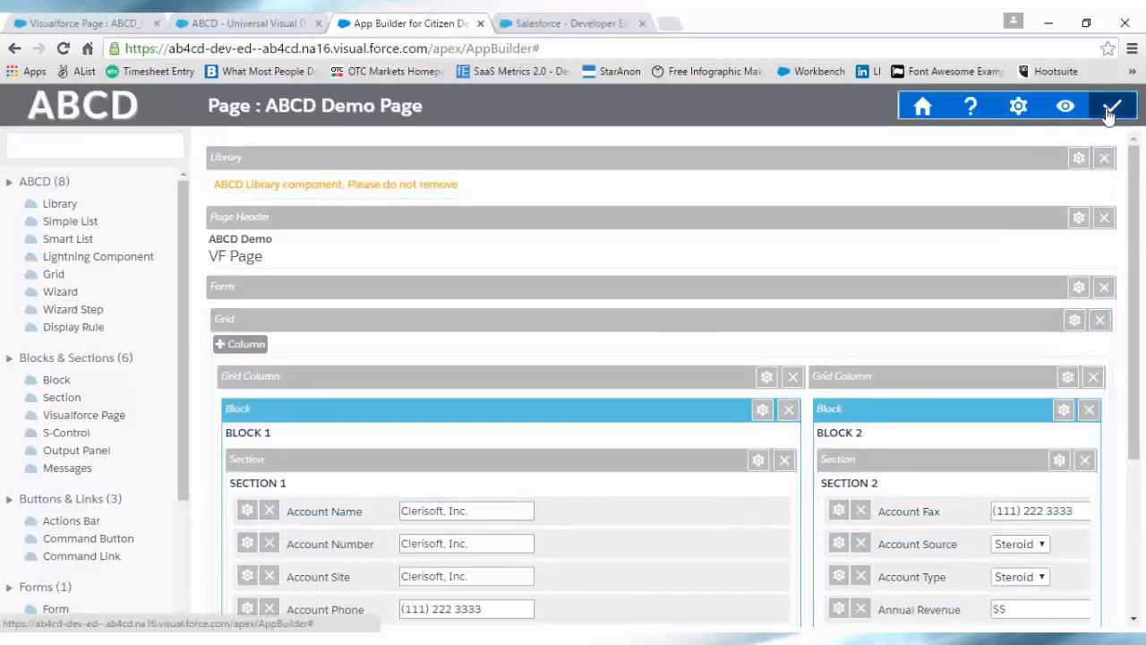
{"action": "left_click", "coordinate": [1110, 107]}
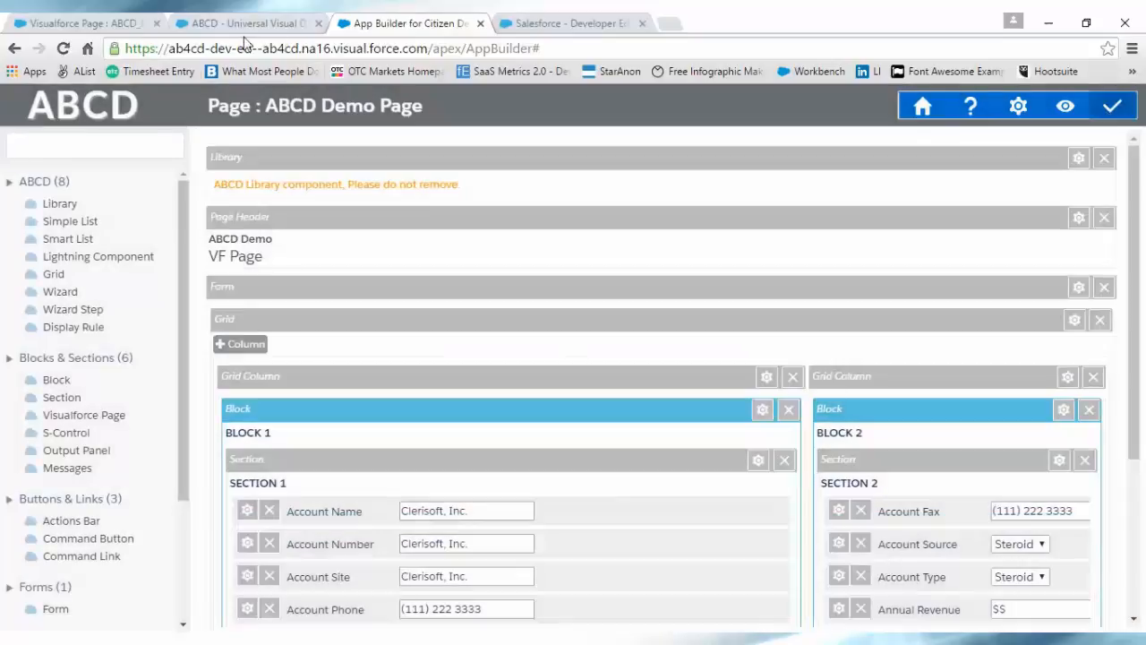
- Reload the Visualforce page editor and examine the c:SmartRule and MyTag lines near the end of the markup
{"action": "left_click", "coordinate": [109, 26]}
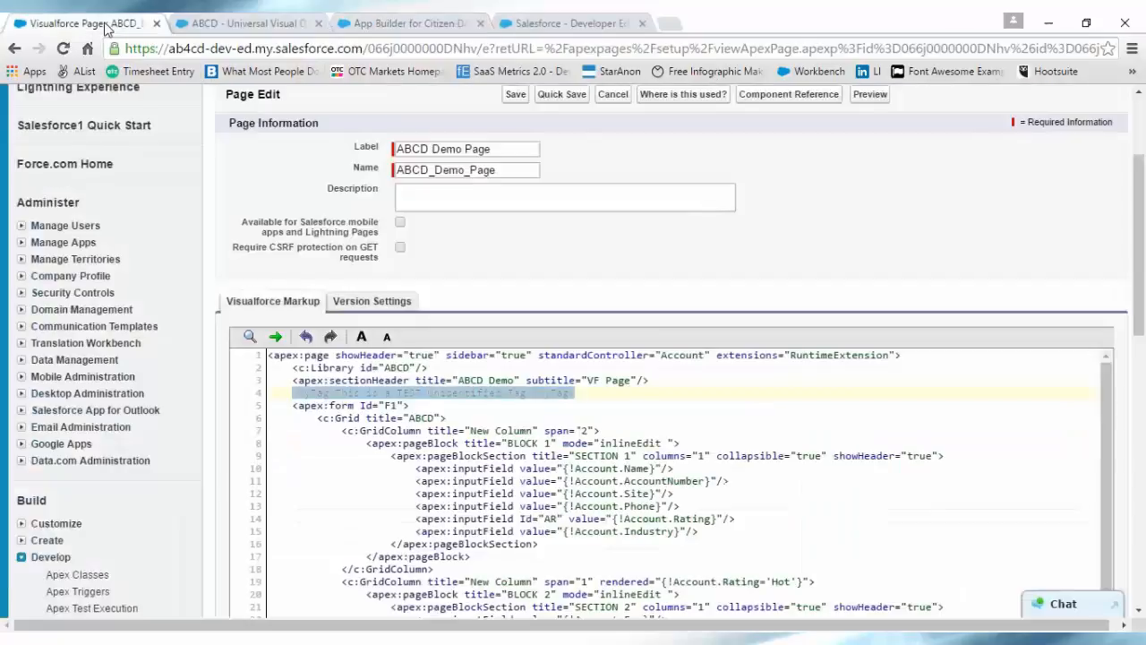
{"action": "left_click", "coordinate": [71, 54]}
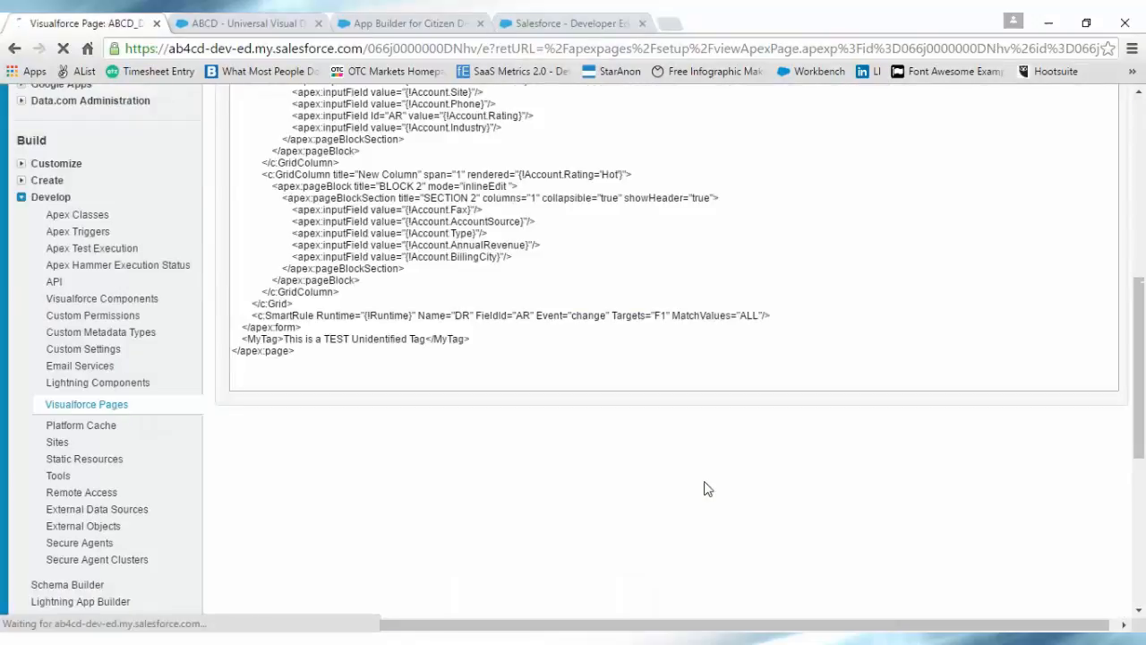
{"action": "left_click_drag", "start_coordinate": [1141, 328], "coordinate": [1141, 434]}
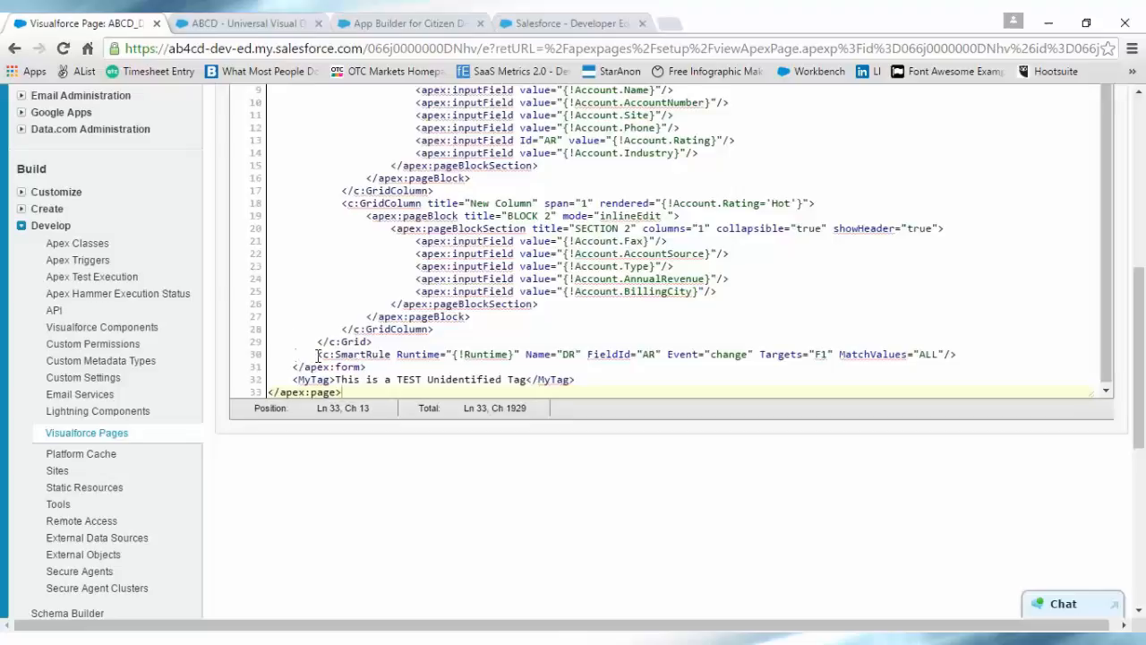
{"action": "left_click_drag", "start_coordinate": [317, 355], "coordinate": [454, 354]}
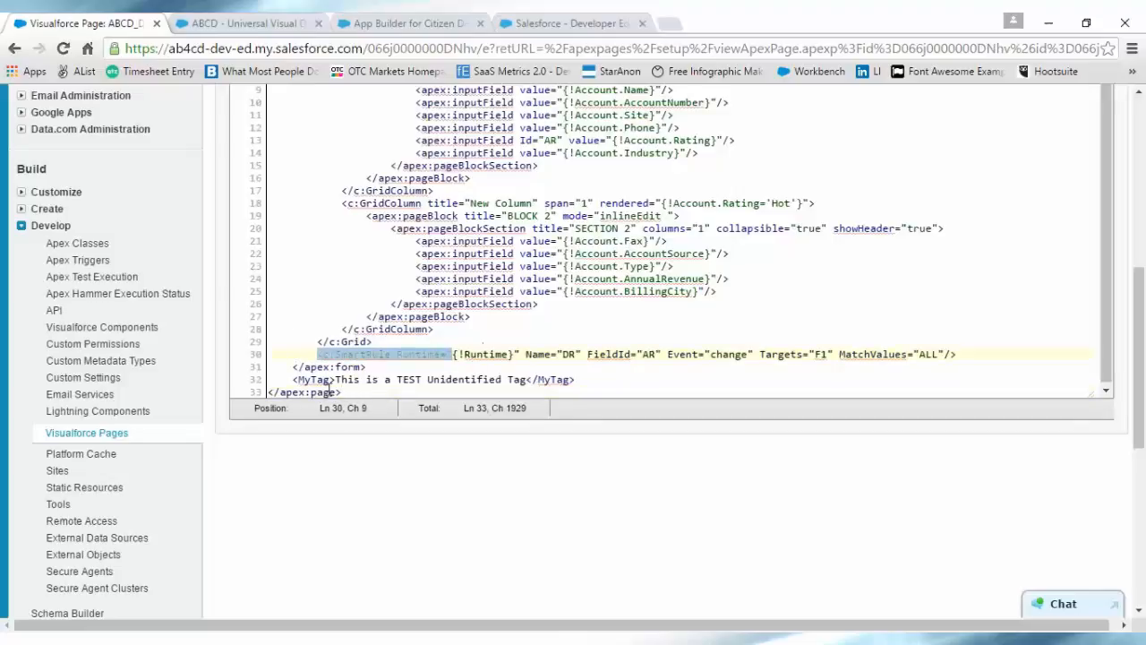
{"action": "left_click_drag", "start_coordinate": [292, 380], "coordinate": [578, 380]}
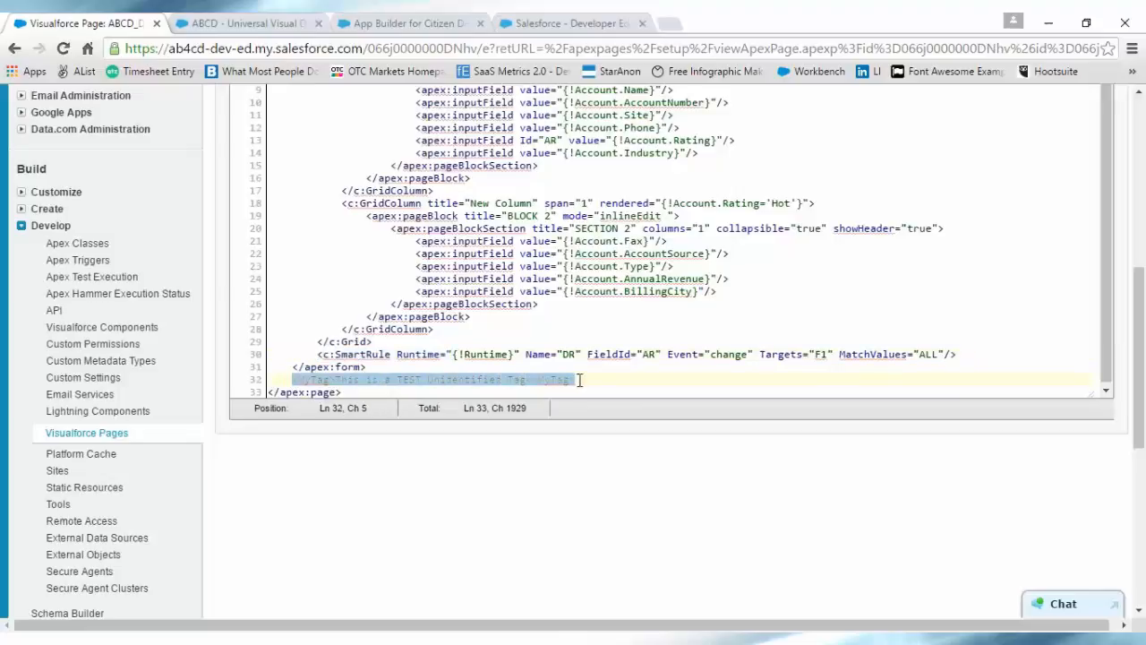
{"action": "scroll", "coordinate": [629, 389], "scroll_direction": "up", "scroll_amount": 2}
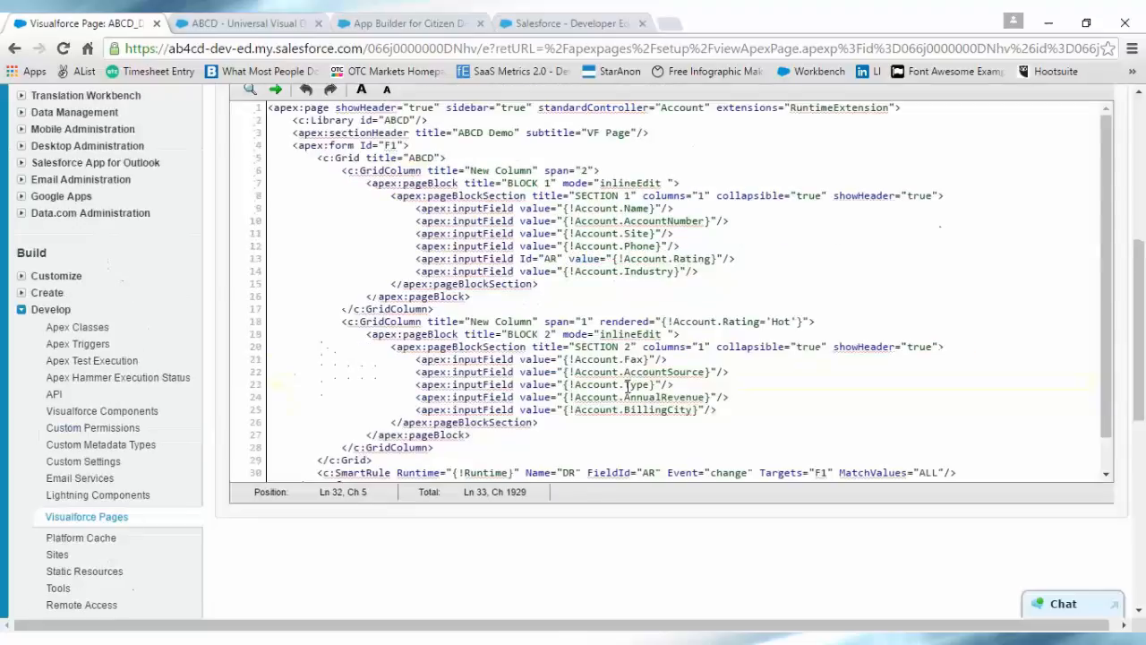
- Switch back to the ABCD Demo Page in the App Builder and look over its component palette
{"action": "left_click", "coordinate": [394, 24]}
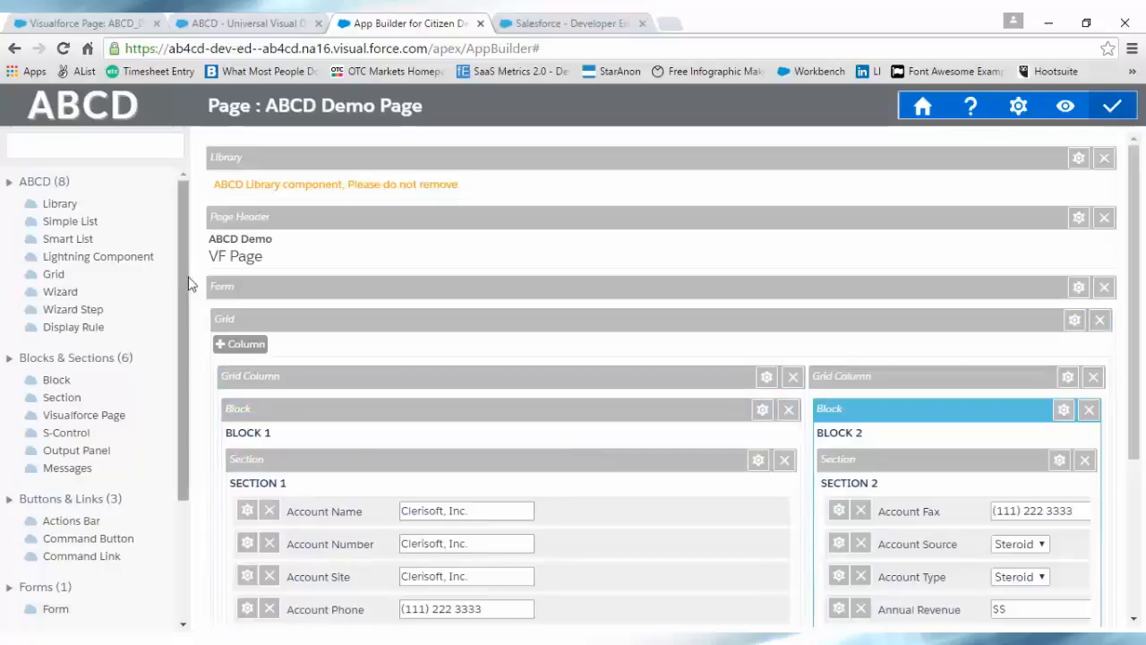
{"action": "mouse_move", "coordinate": [184, 281]}
{"action": "left_mouse_down"}
{"action": "mouse_move", "coordinate": [198, 423]}
{"action": "mouse_move", "coordinate": [188, 268]}
{"action": "left_mouse_up"}
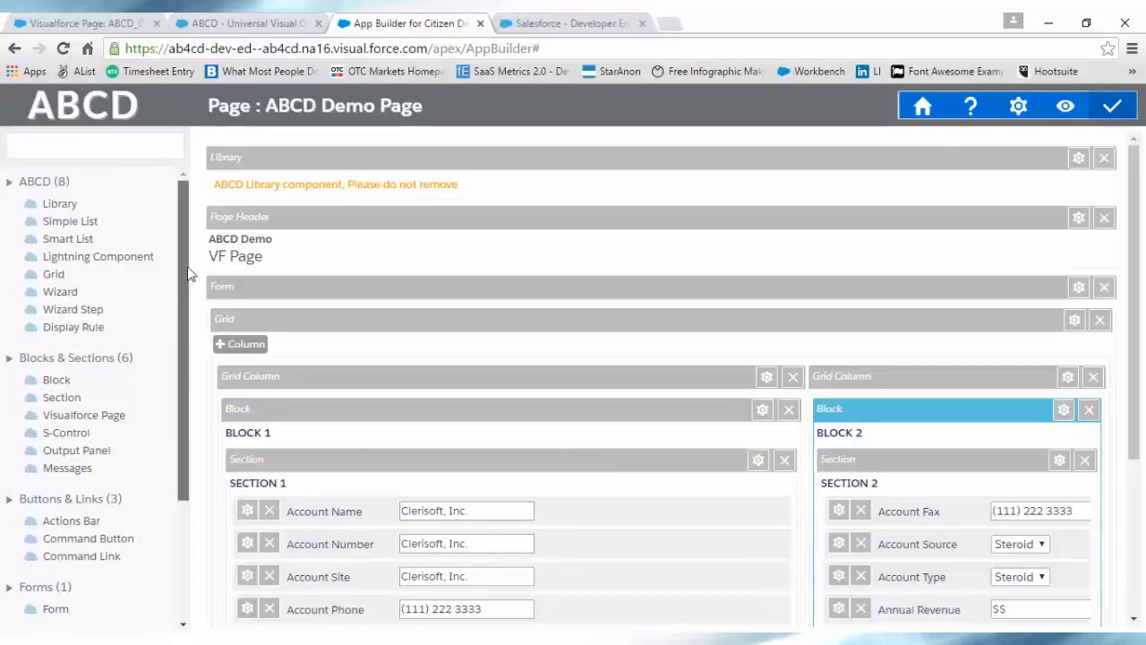